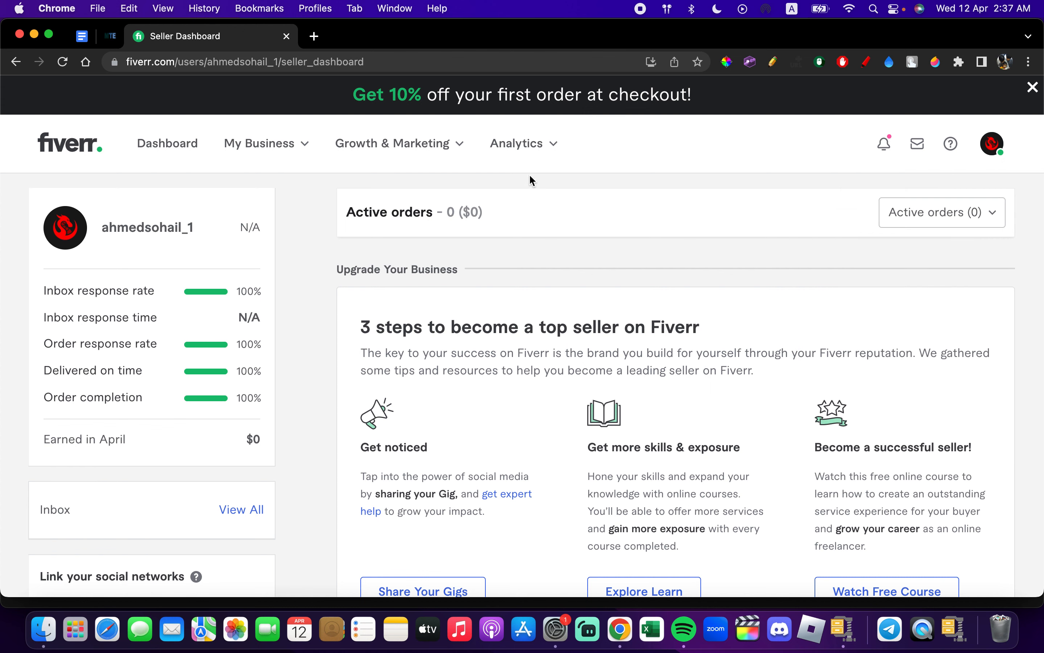
# - Open the seller profile page and start creating a new Gig
pyautogui.click(1000, 157)
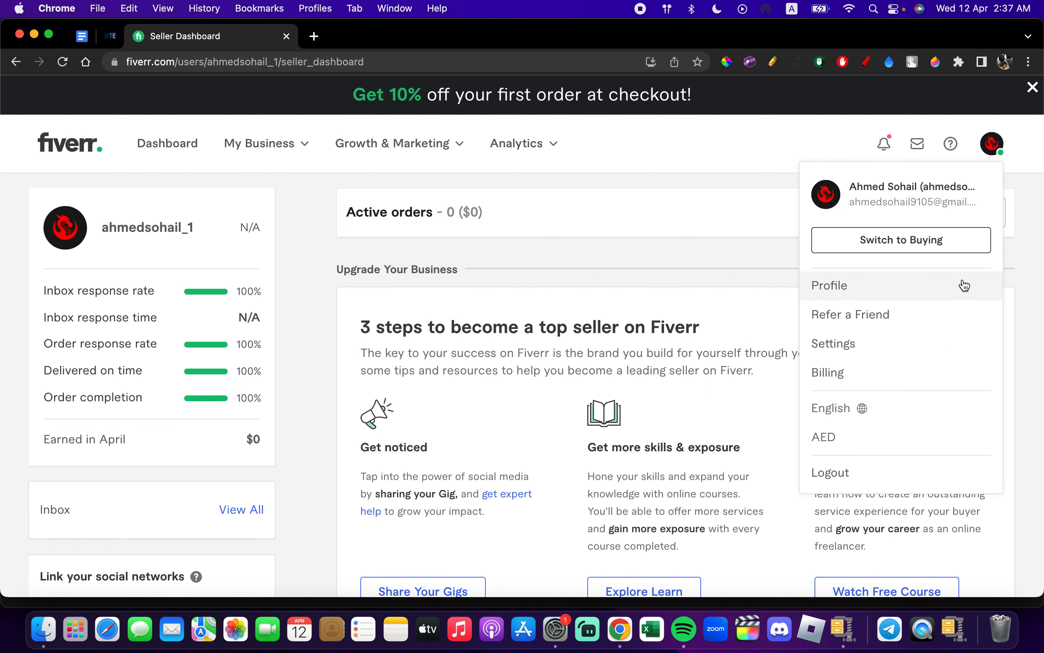
pyautogui.click(929, 294)
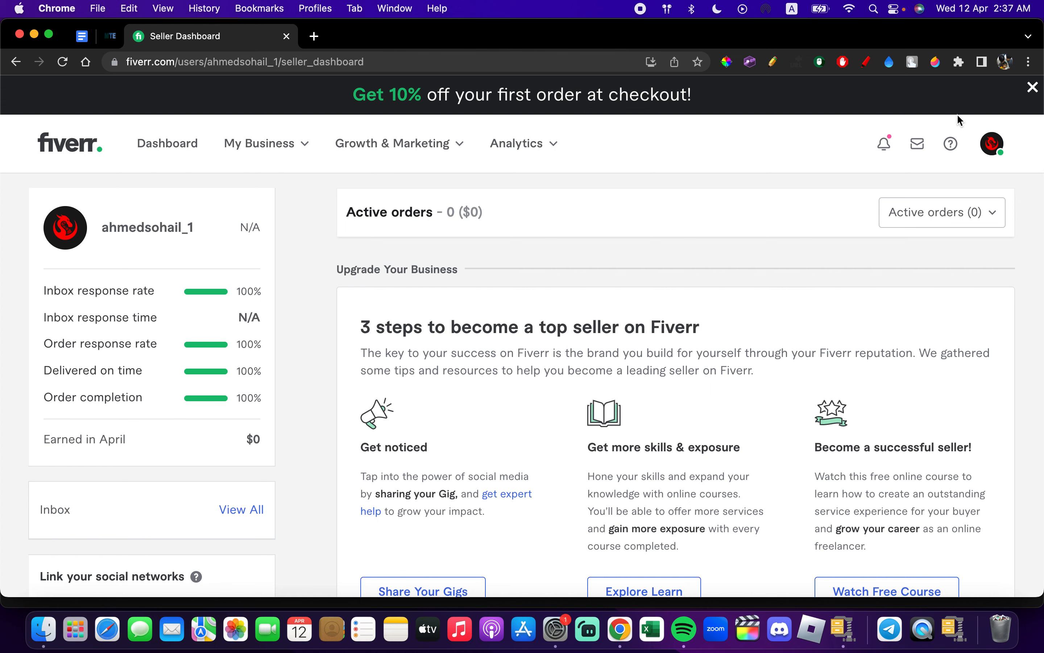
pyautogui.click(988, 147)
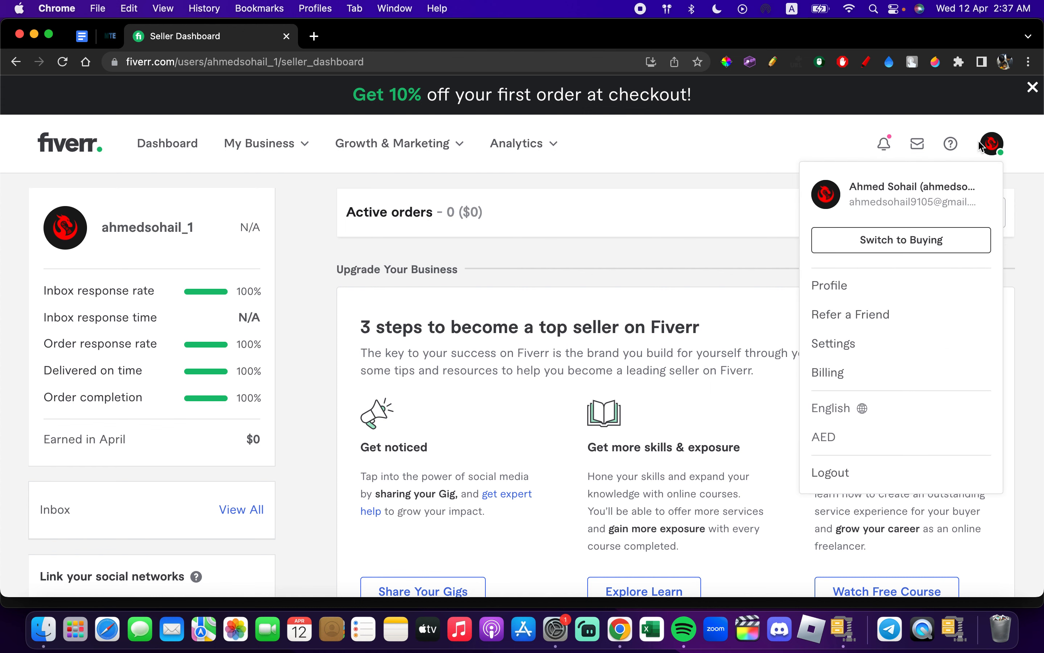
pyautogui.click(876, 292)
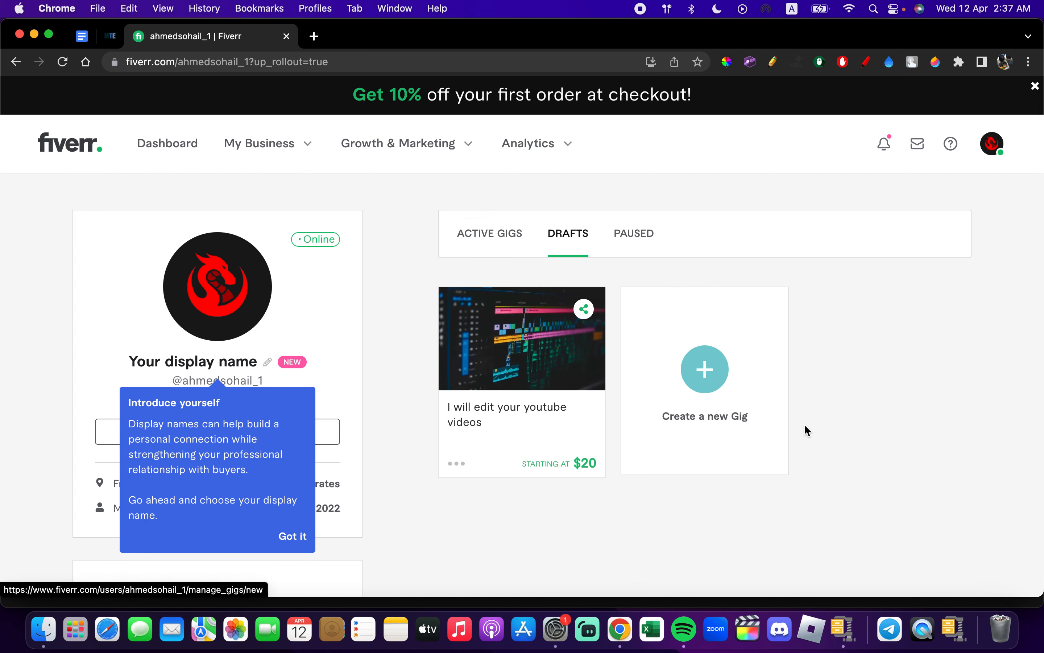
pyautogui.click(725, 383)
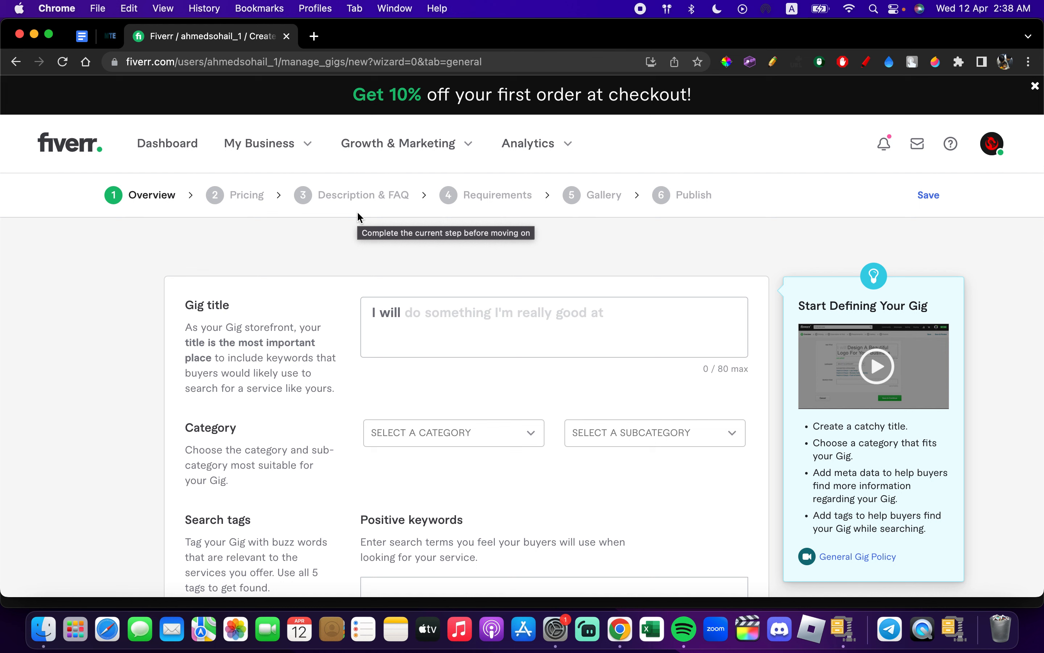
# - Enter "Create a Youtube thumbnail for you" as the Gig title
pyautogui.click(437, 319)
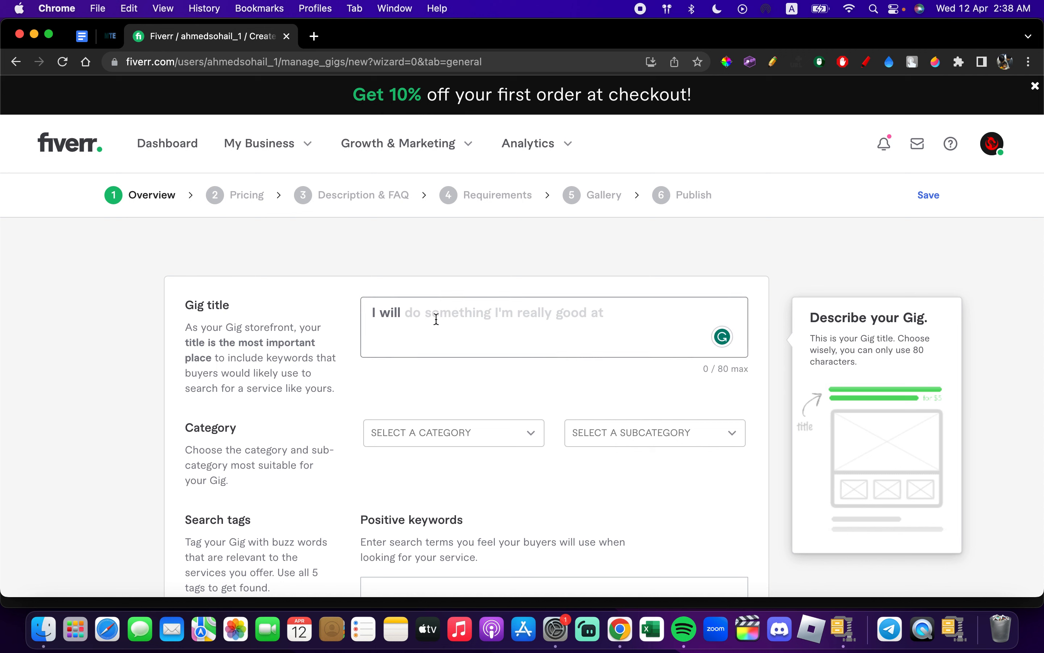
pyautogui.write('Create')
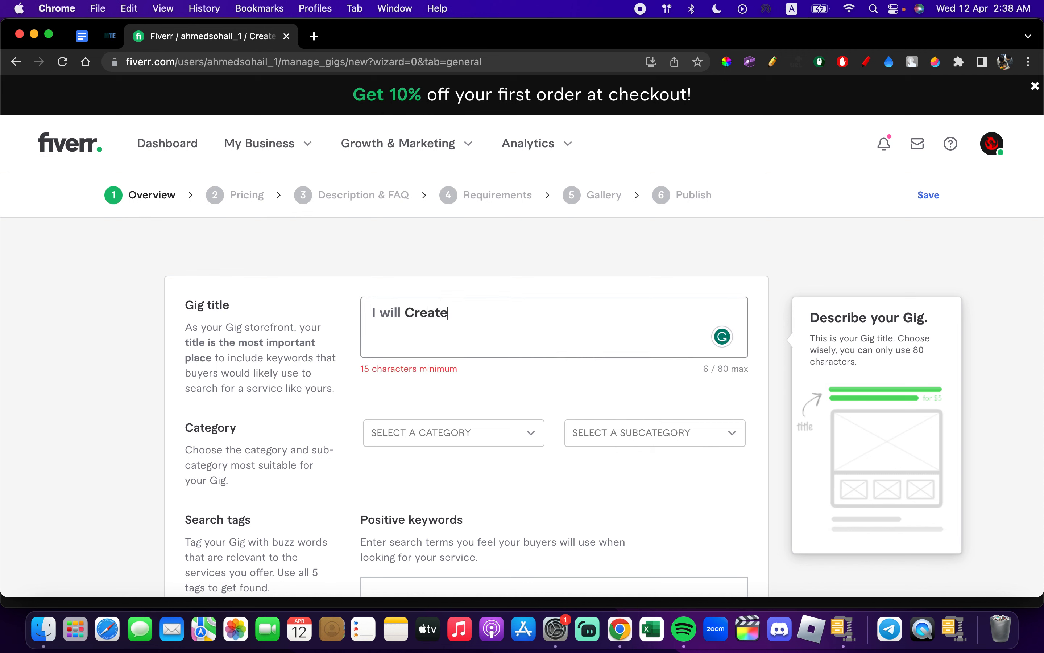
pyautogui.write(' a Youtube Th')
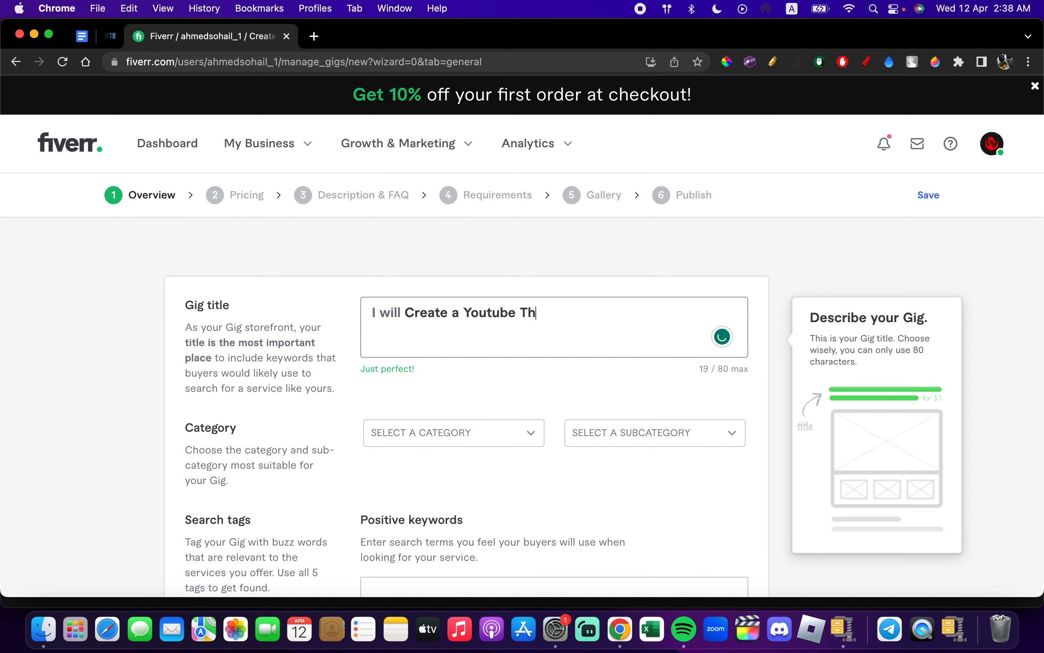
pyautogui.press('BackSpace')
pyautogui.press('BackSpace')
pyautogui.write('thumb')
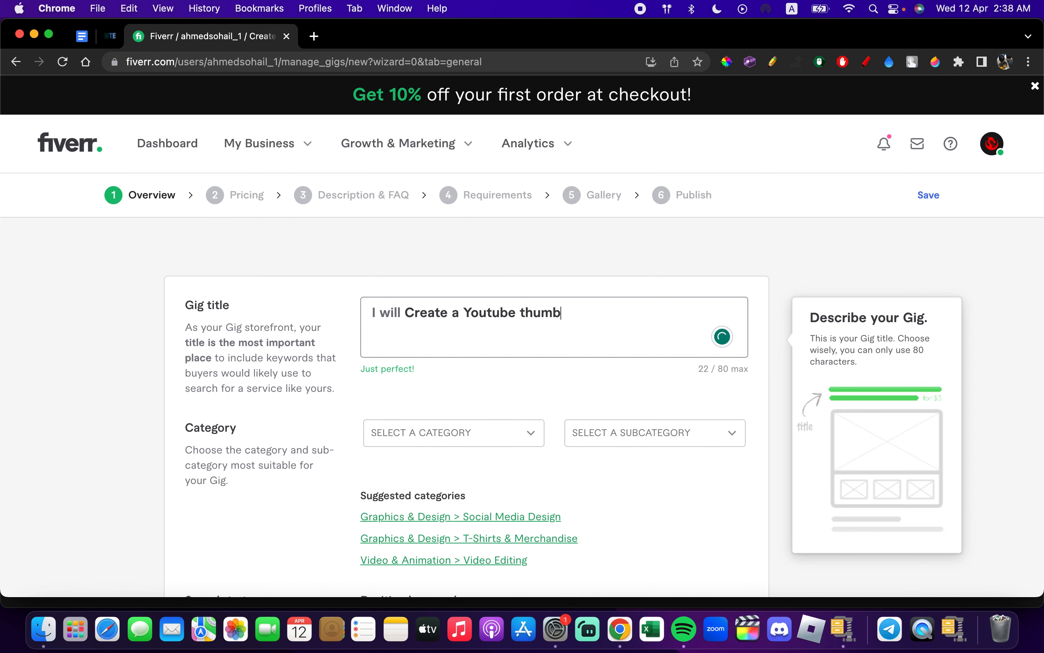
pyautogui.write('nail for you')
pyautogui.click(461, 258)
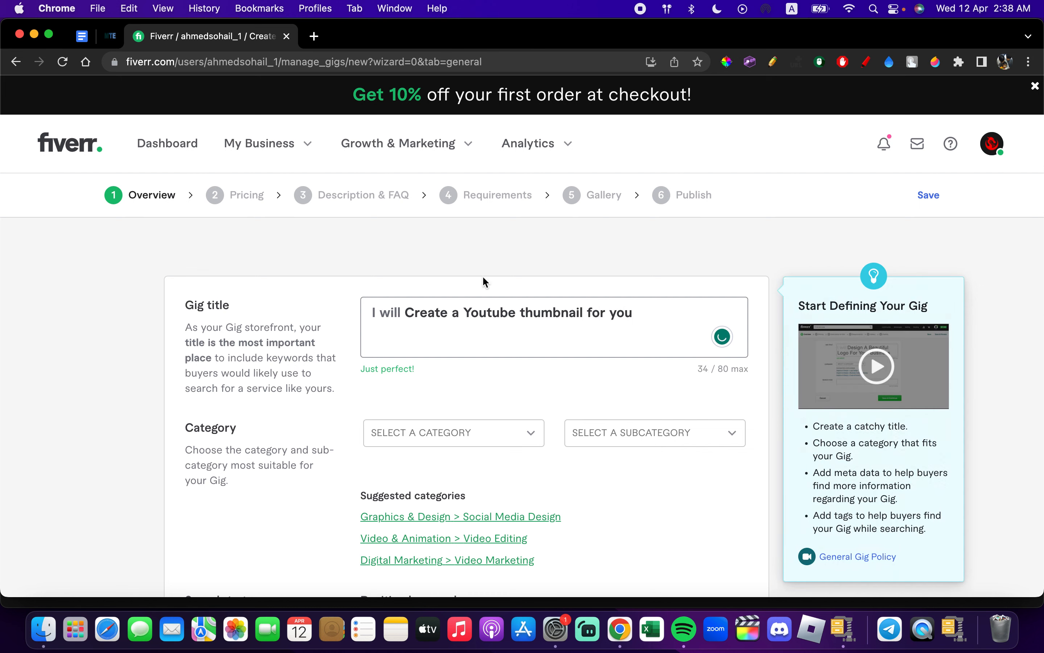
# - Insert the word "Cartoonish" before "Youtube" in the Gig title, correcting its spelling
pyautogui.click(466, 315)
pyautogui.write('Cartoon')
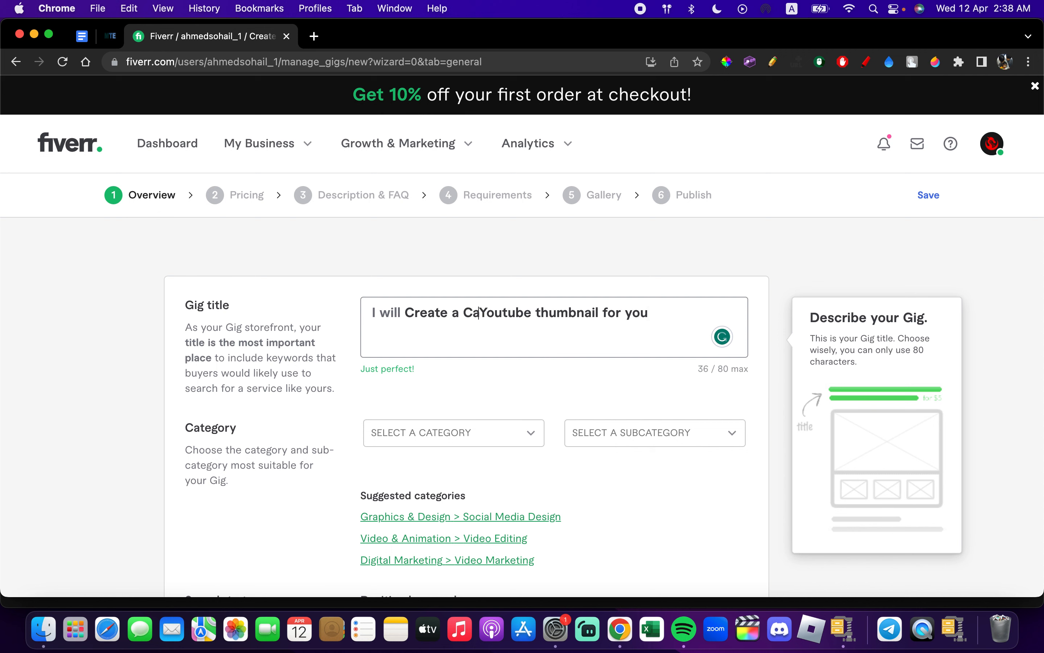
pyautogui.write('iush')
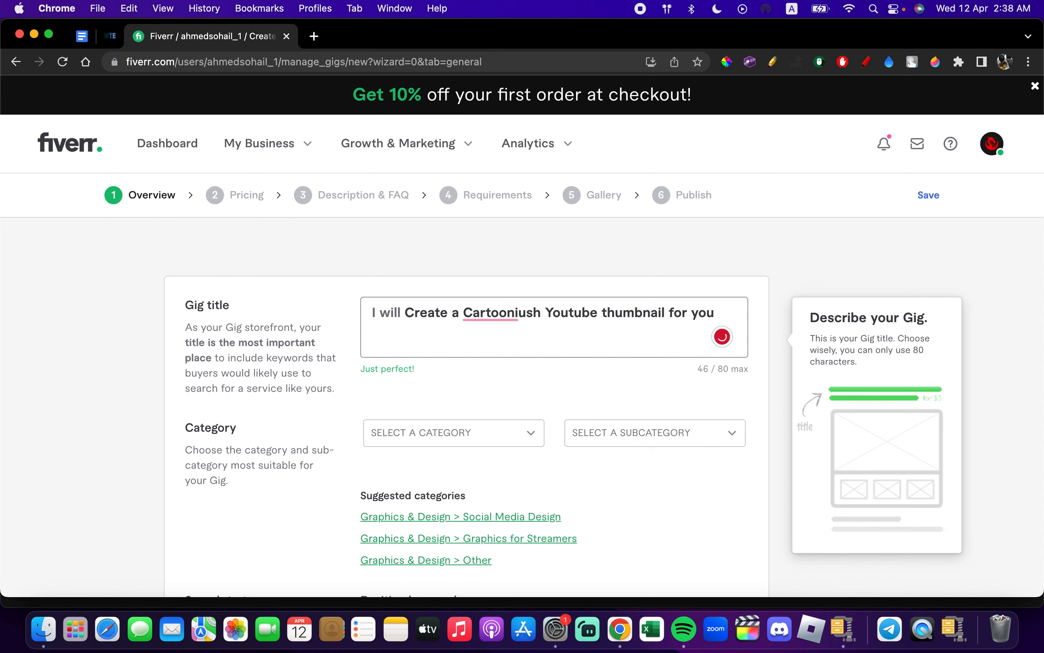
pyautogui.moveTo(515, 317)
pyautogui.click(497, 338)
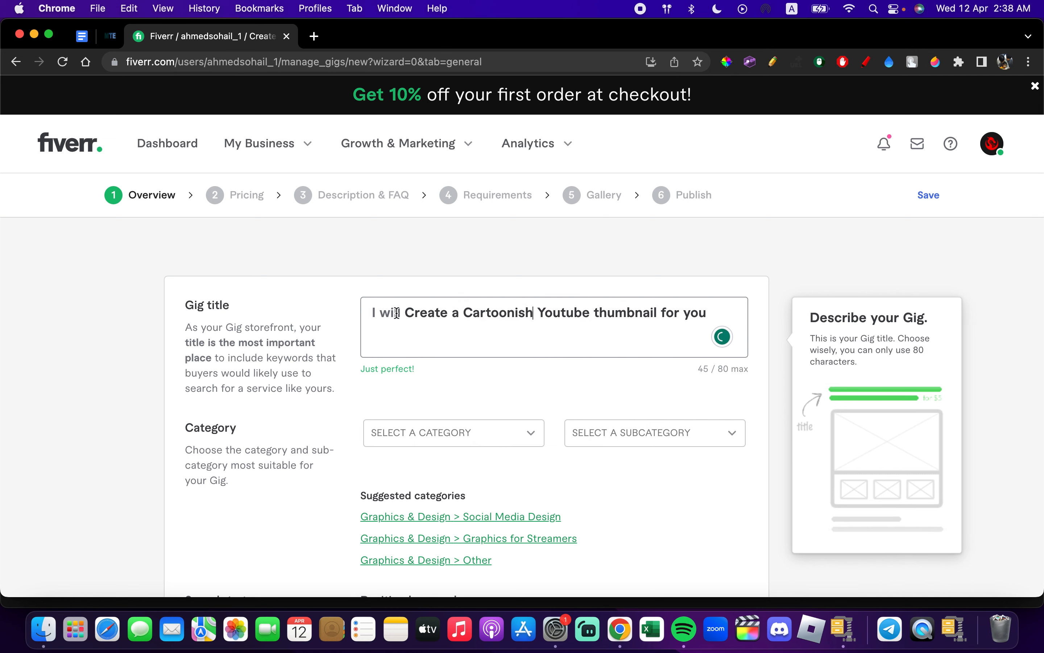
# - Set the Gig's category to Graphics & Design and its subcategory to Social Media Design
pyautogui.scroll(-3, 404, 428)
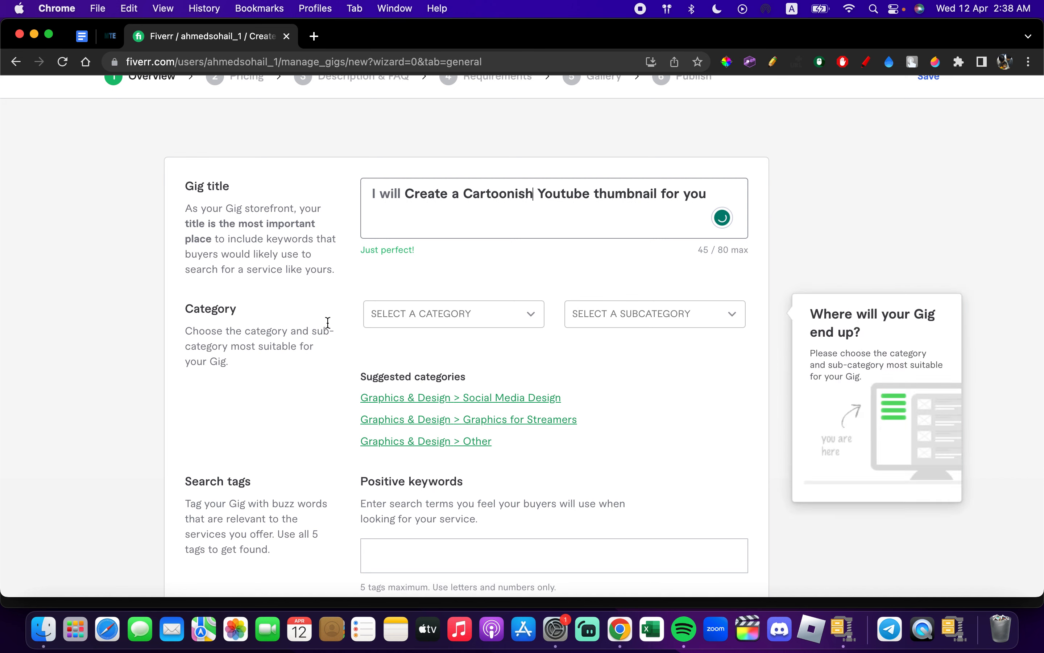
pyautogui.click(435, 312)
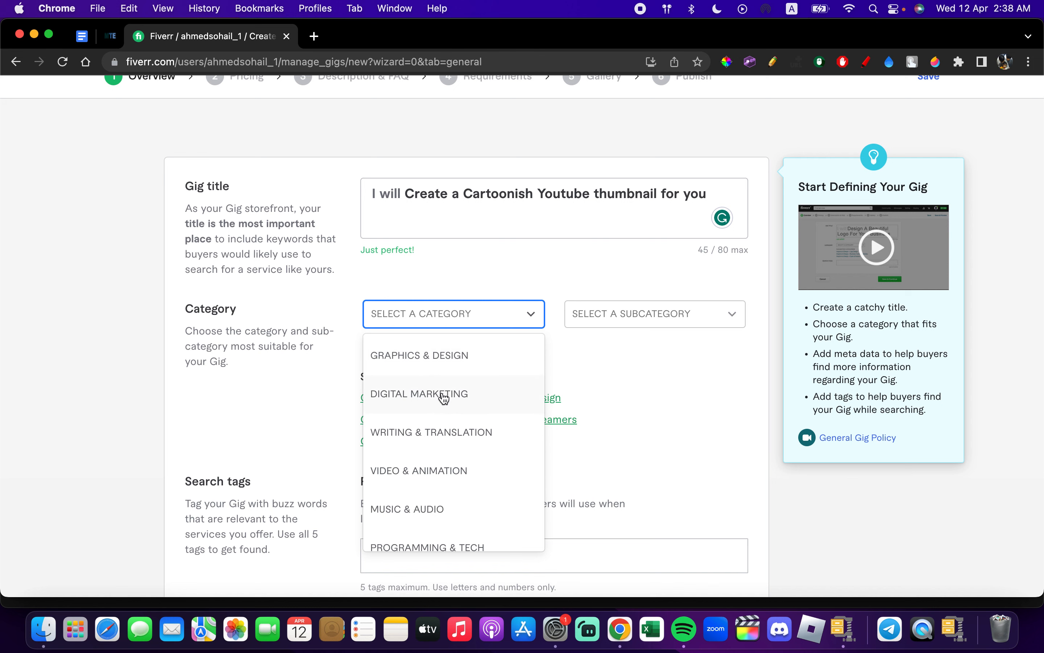
pyautogui.click(464, 364)
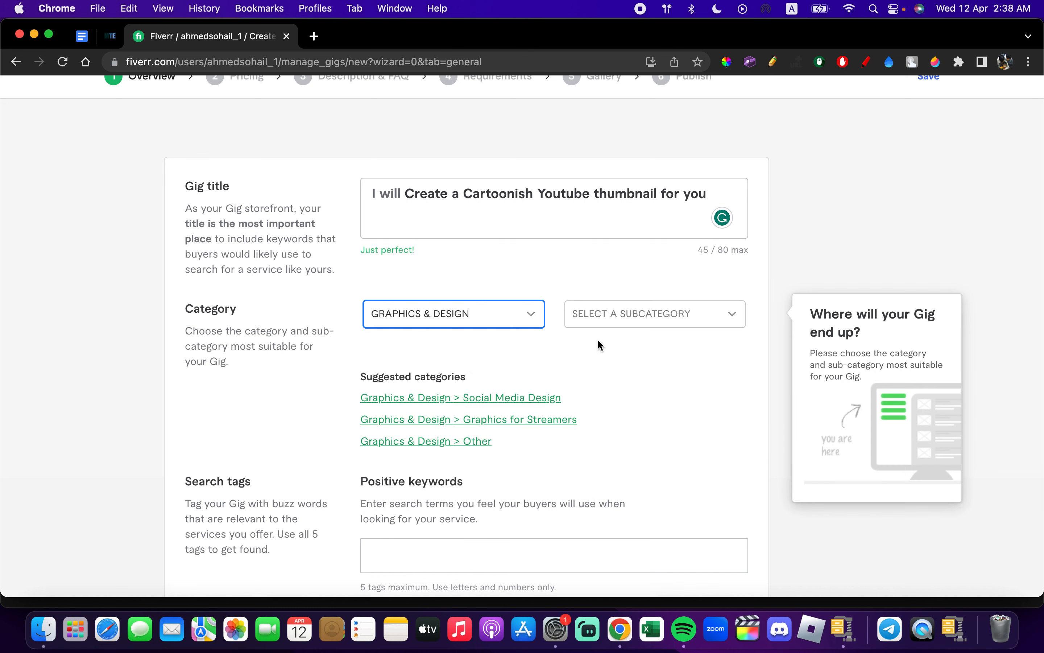
pyautogui.click(669, 318)
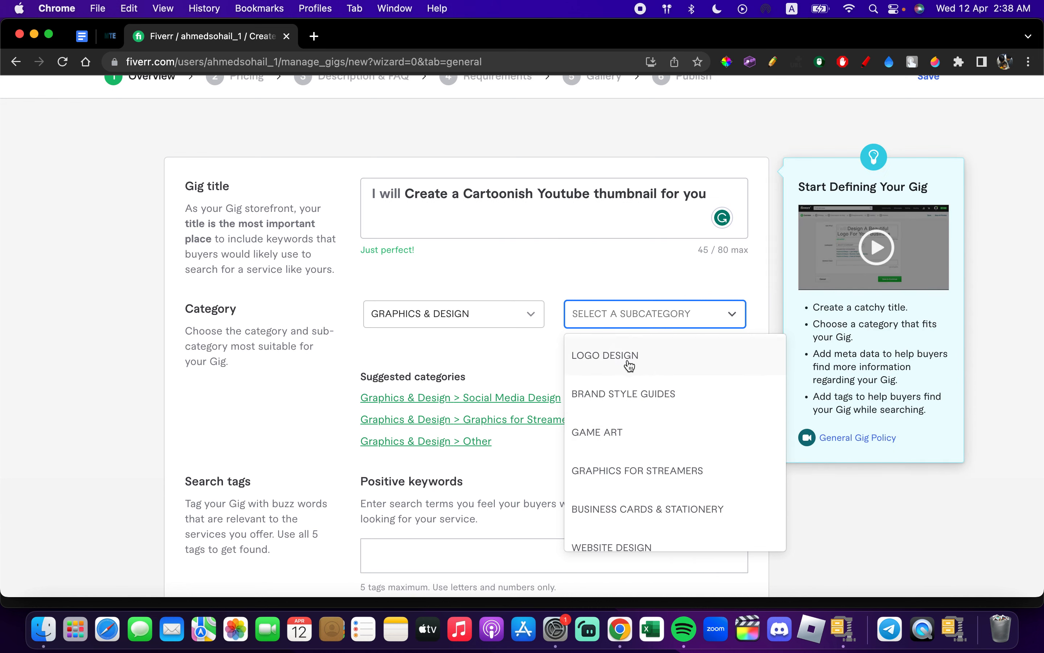
pyautogui.scroll(-3, 625, 420)
pyautogui.scroll(-5, 625, 419)
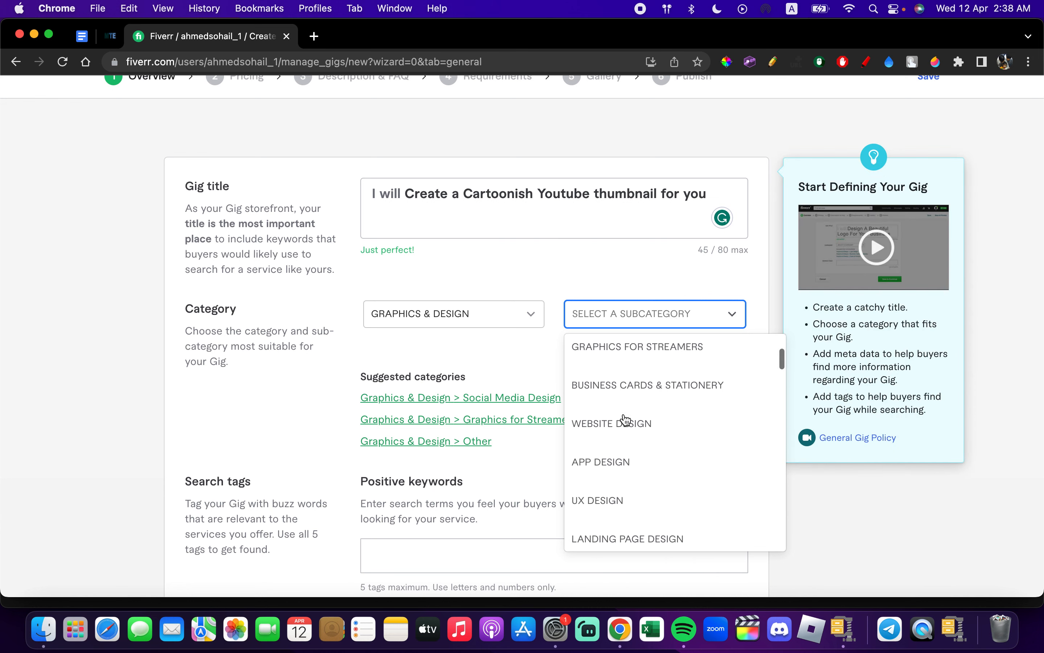
pyautogui.scroll(-5, 625, 419)
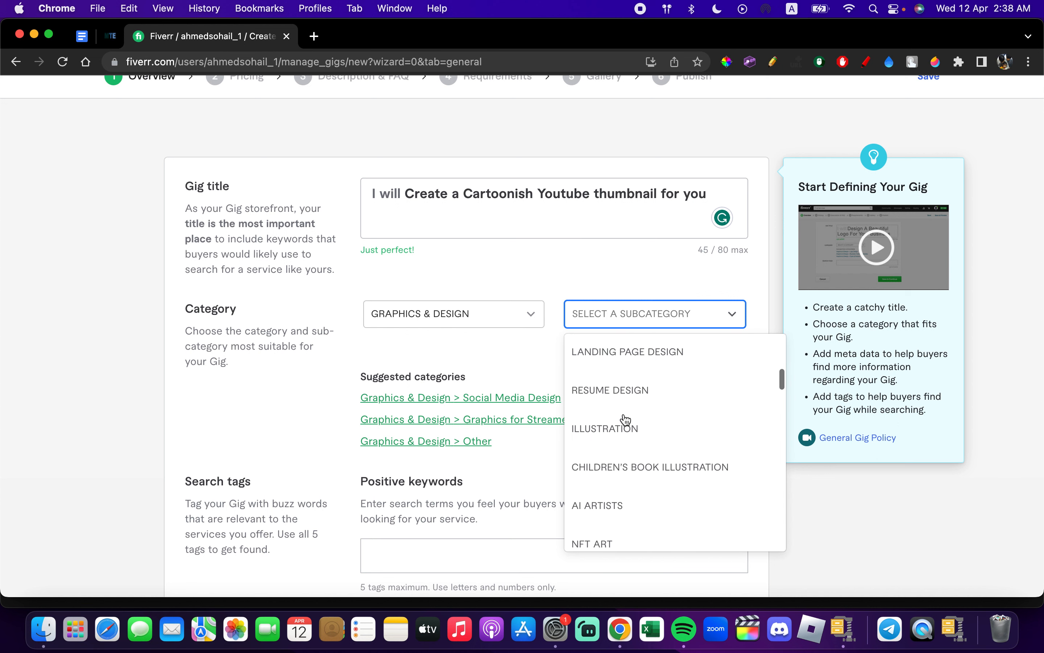
pyautogui.scroll(-5, 625, 419)
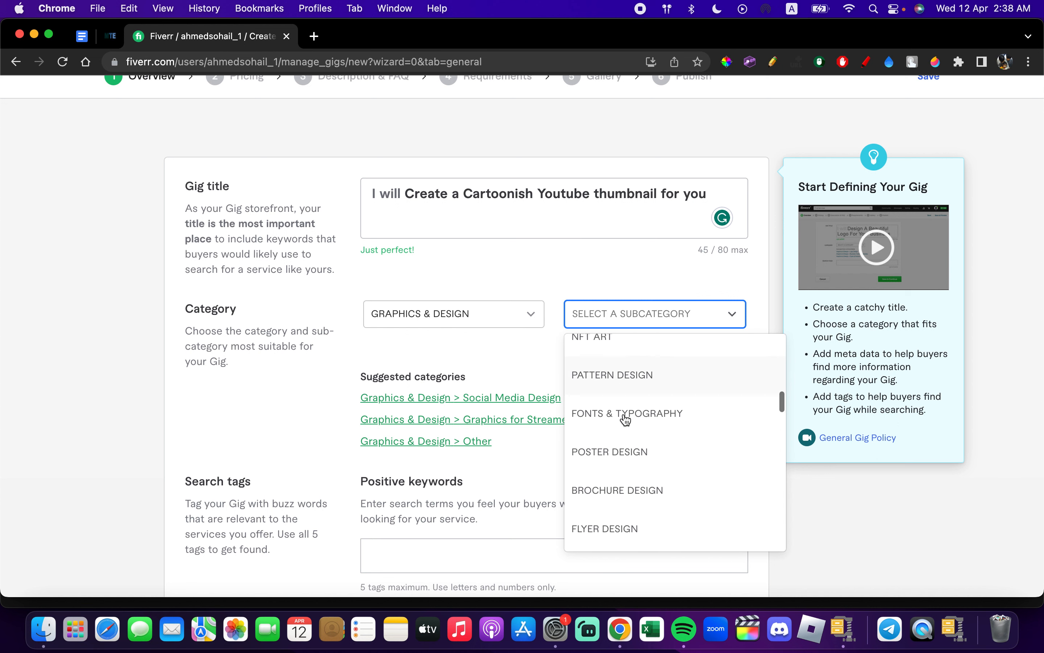
pyautogui.scroll(-5, 625, 420)
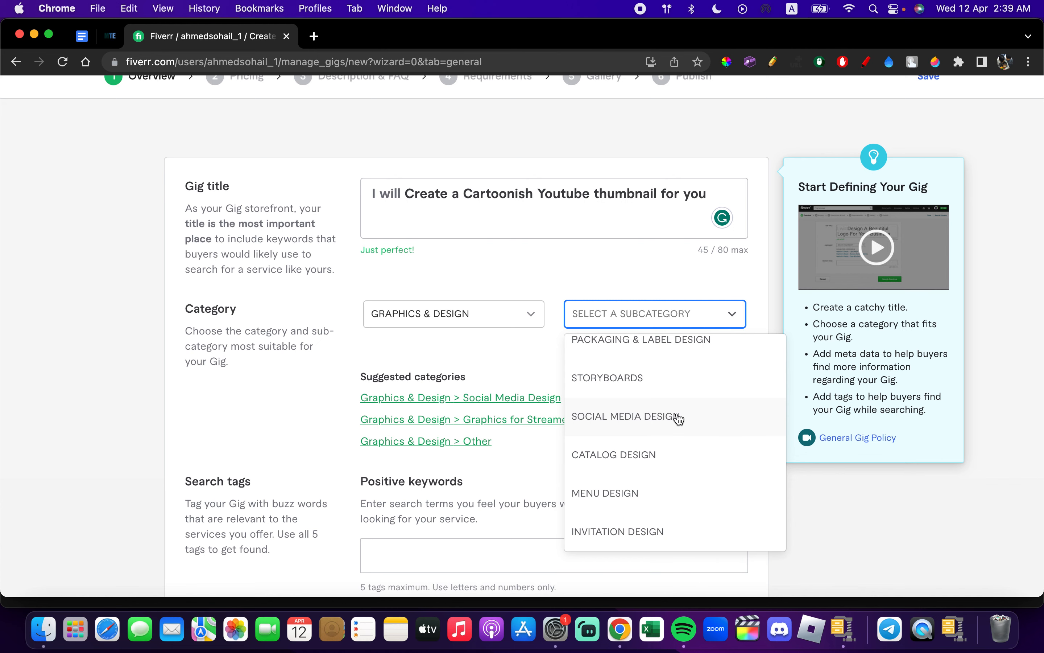
pyautogui.click(657, 423)
# - Choose Thumbnails Design as the service type and select Social Media as the platform type in the Gig metadata
pyautogui.scroll(-3, 579, 450)
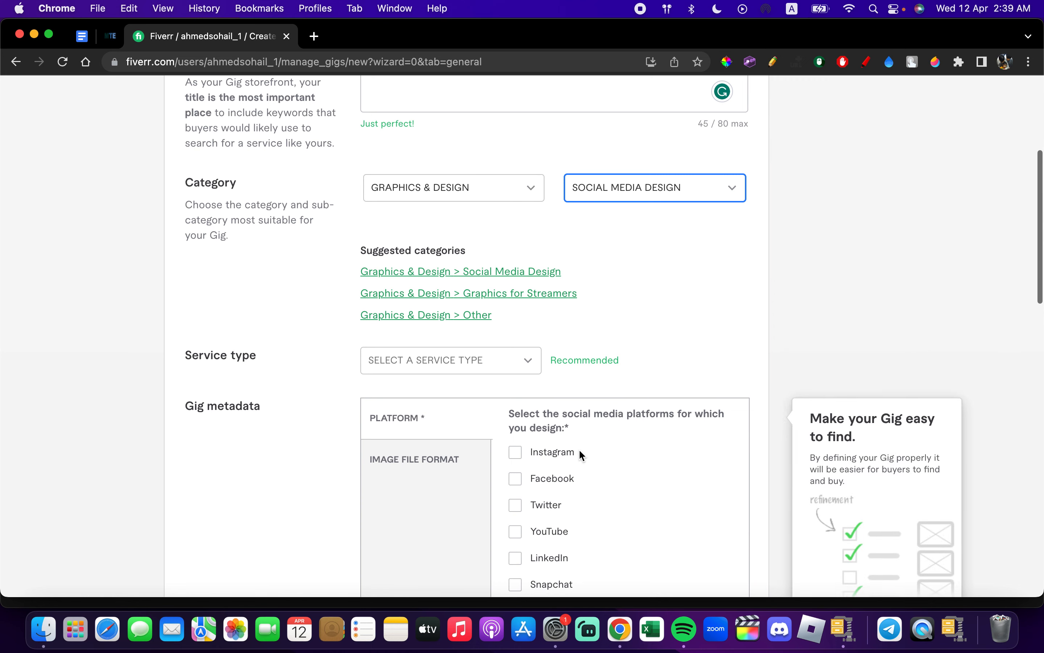
pyautogui.scroll(-3, 581, 453)
pyautogui.click(466, 255)
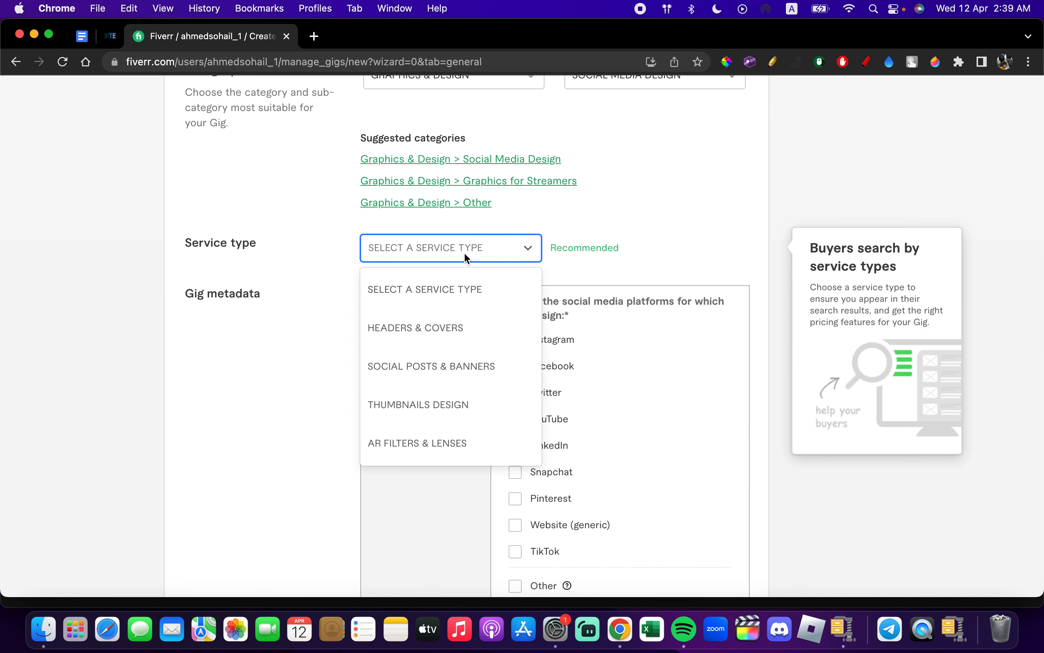
pyautogui.click(414, 418)
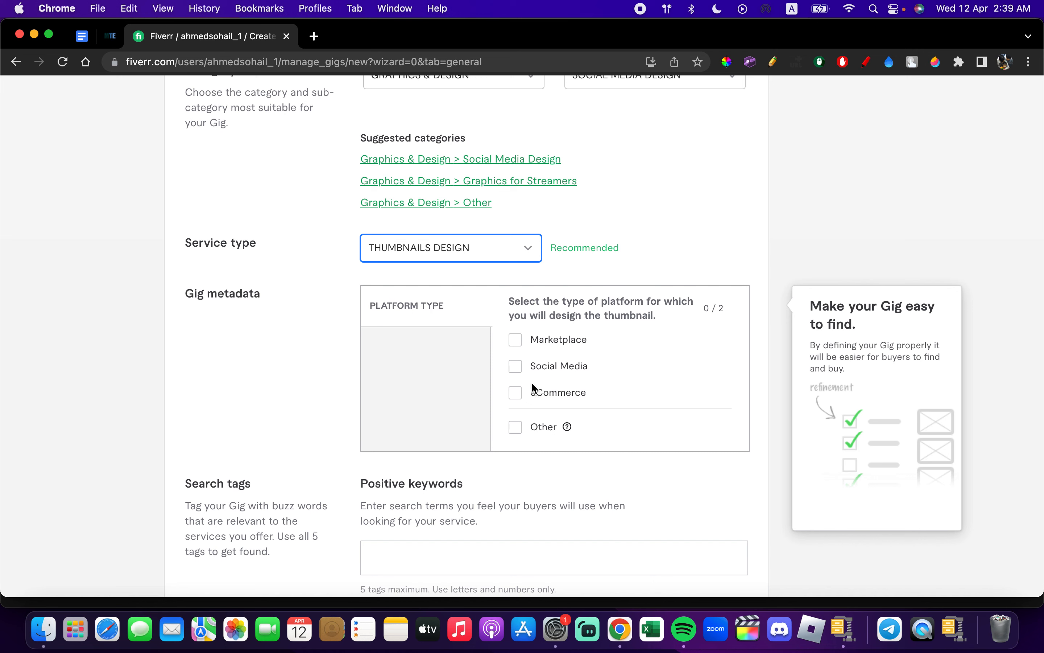
pyautogui.click(516, 367)
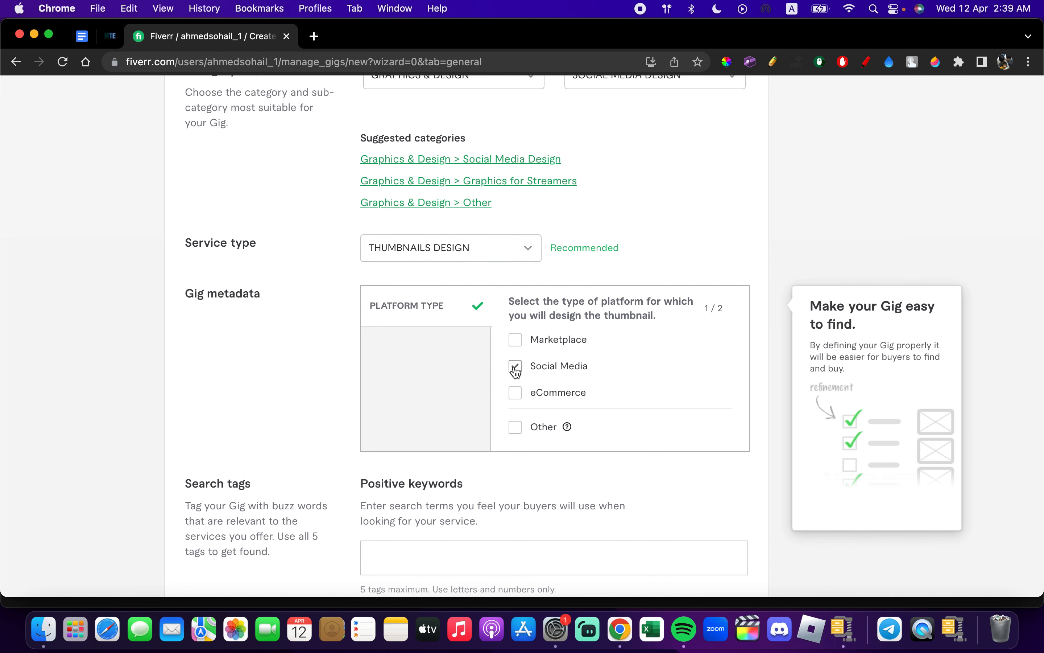
# - Add "Thumbnail", "Youtube" and "Video" as positive keyword search tags
pyautogui.scroll(-5, 453, 366)
pyautogui.click(426, 343)
pyautogui.click(488, 399)
pyautogui.click(428, 350)
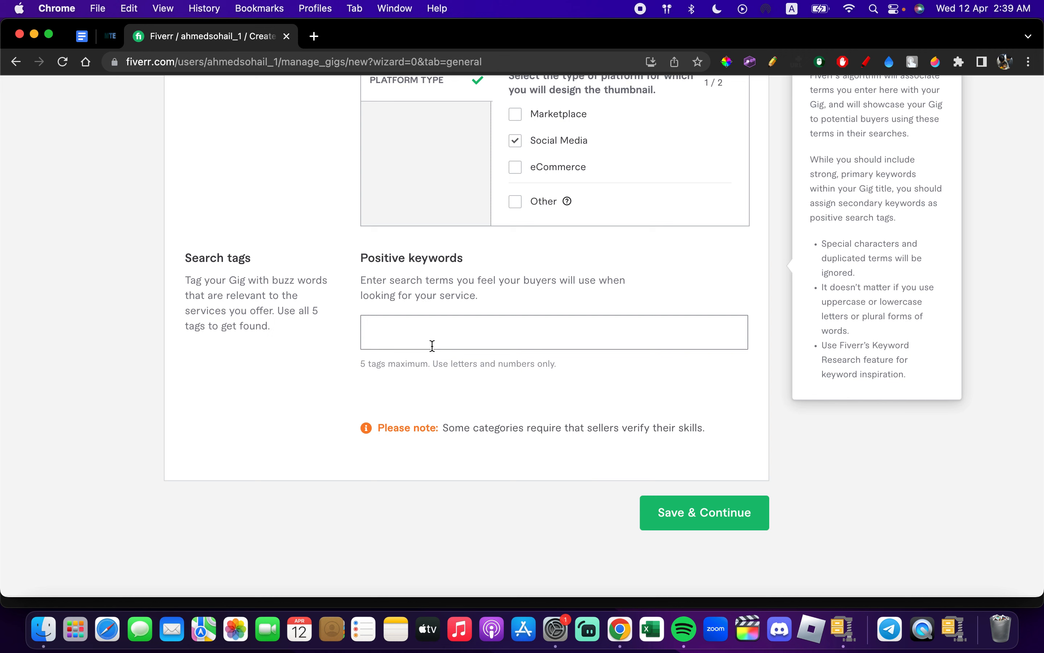
pyautogui.write('Thumbnail')
pyautogui.press('Return')
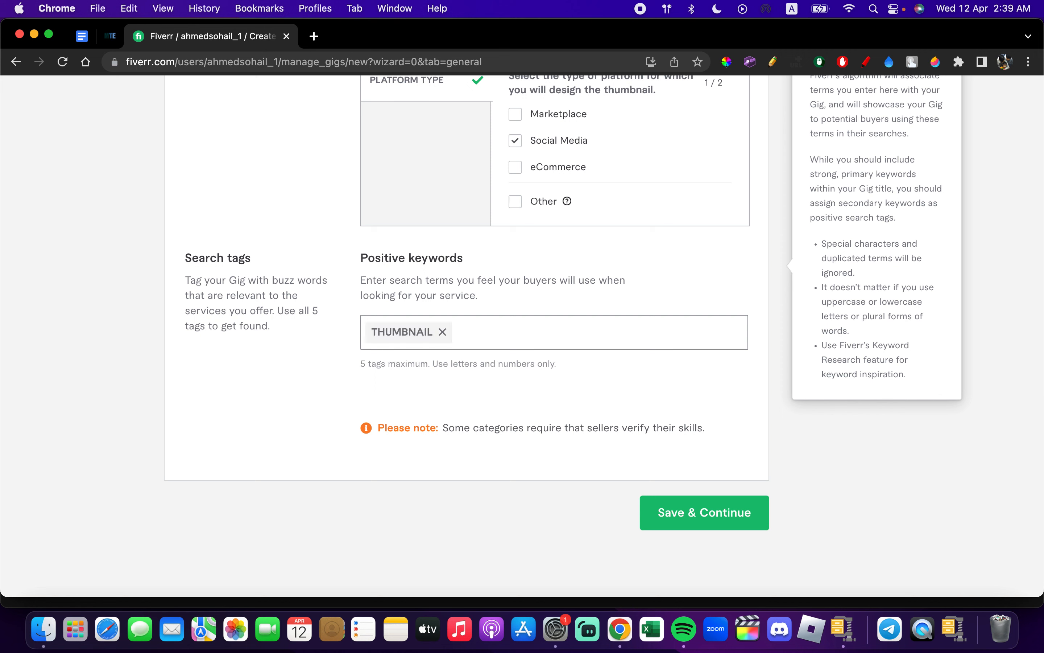
pyautogui.write('Youtube')
pyautogui.press('Return')
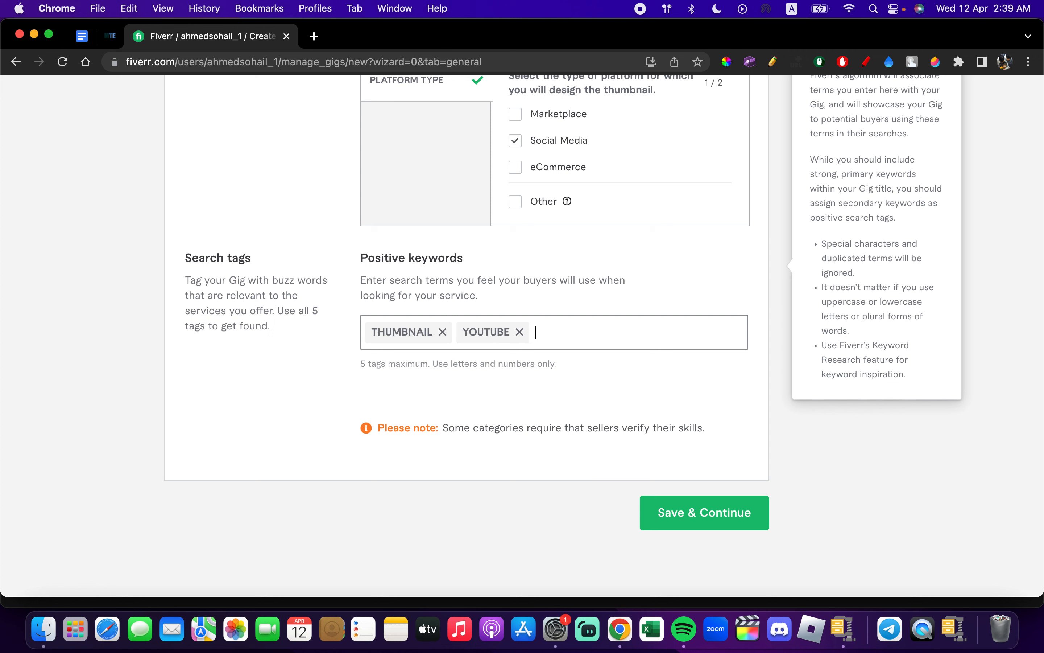
pyautogui.write('Video')
pyautogui.press('Return')
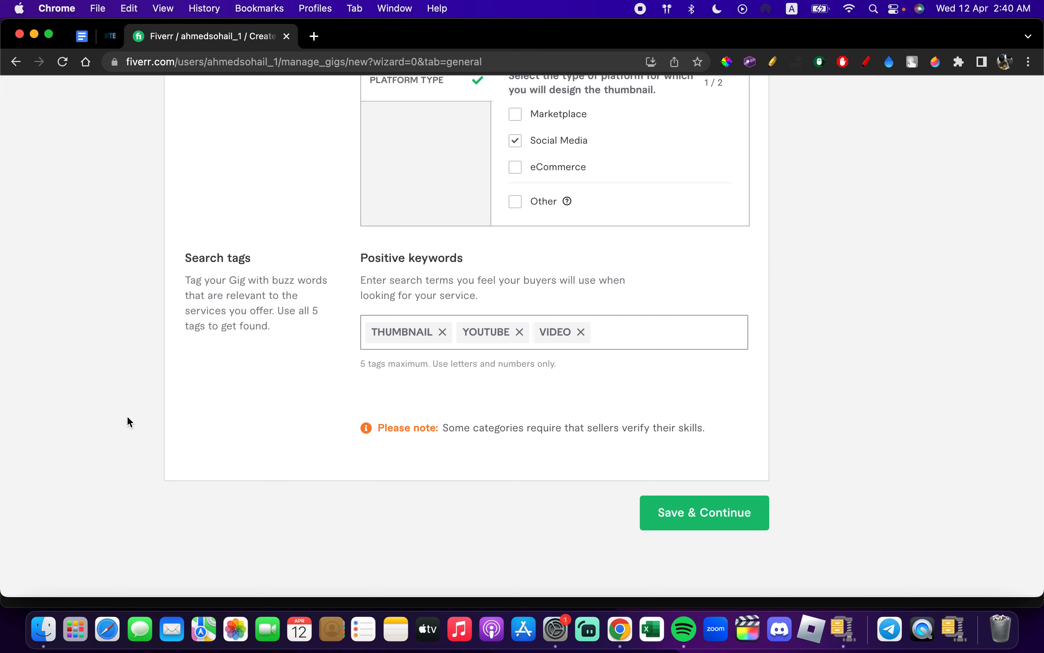
# - Save the Gig overview and continue to the pricing stage
pyautogui.moveTo(359, 365); pyautogui.dragTo(382, 366)
pyautogui.click(431, 367)
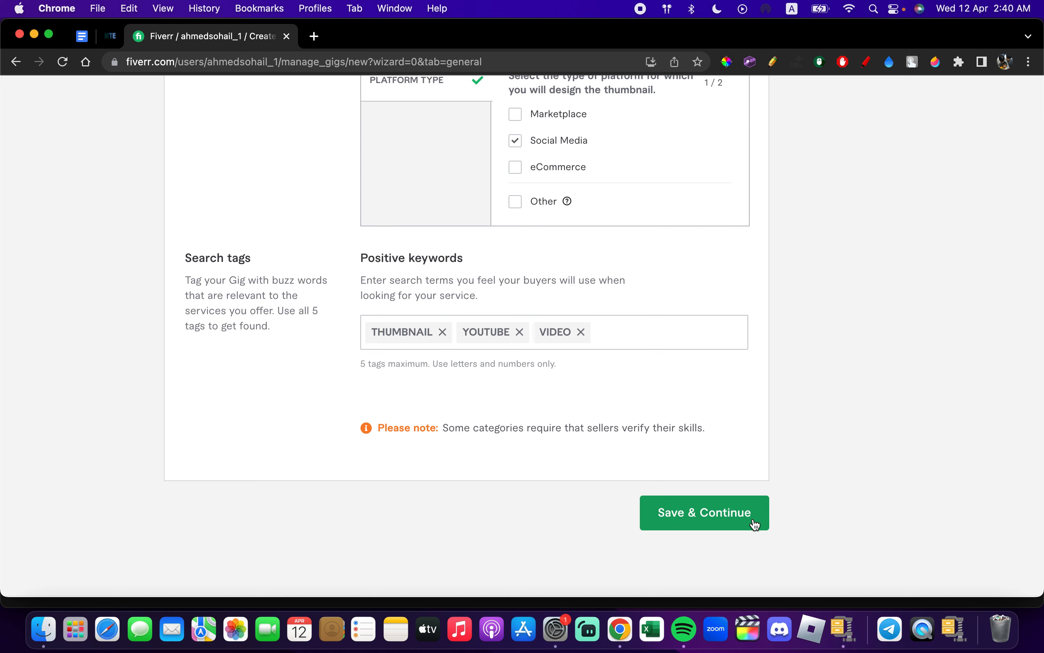
pyautogui.click(742, 517)
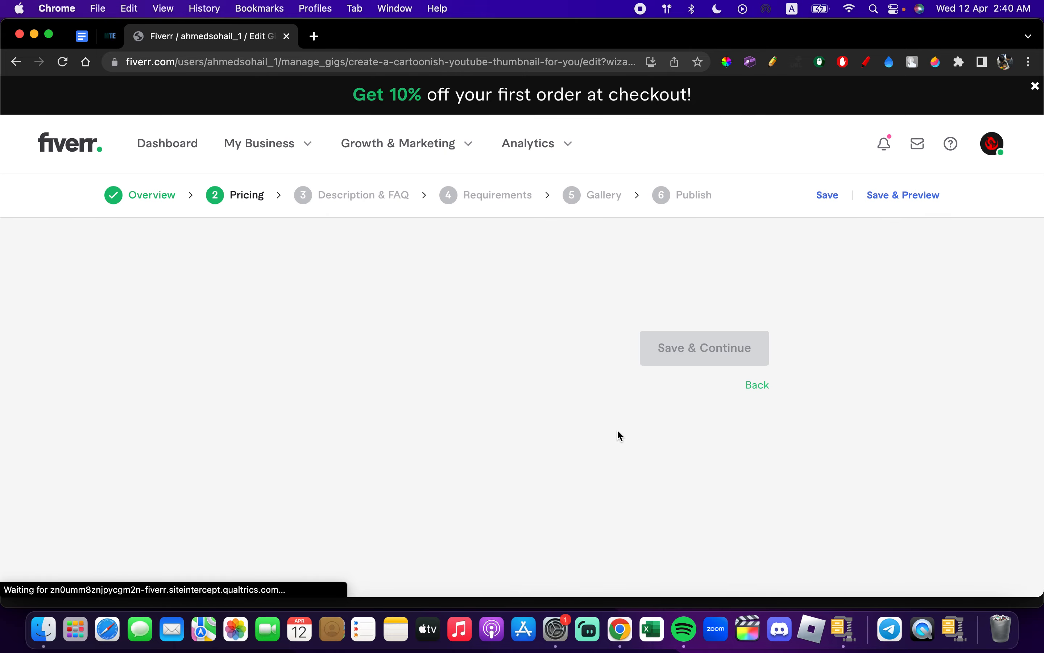
# - Enable package offers for the Gig and review the options in the Basic, Standard and Premium table
pyautogui.scroll(-3, 490, 363)
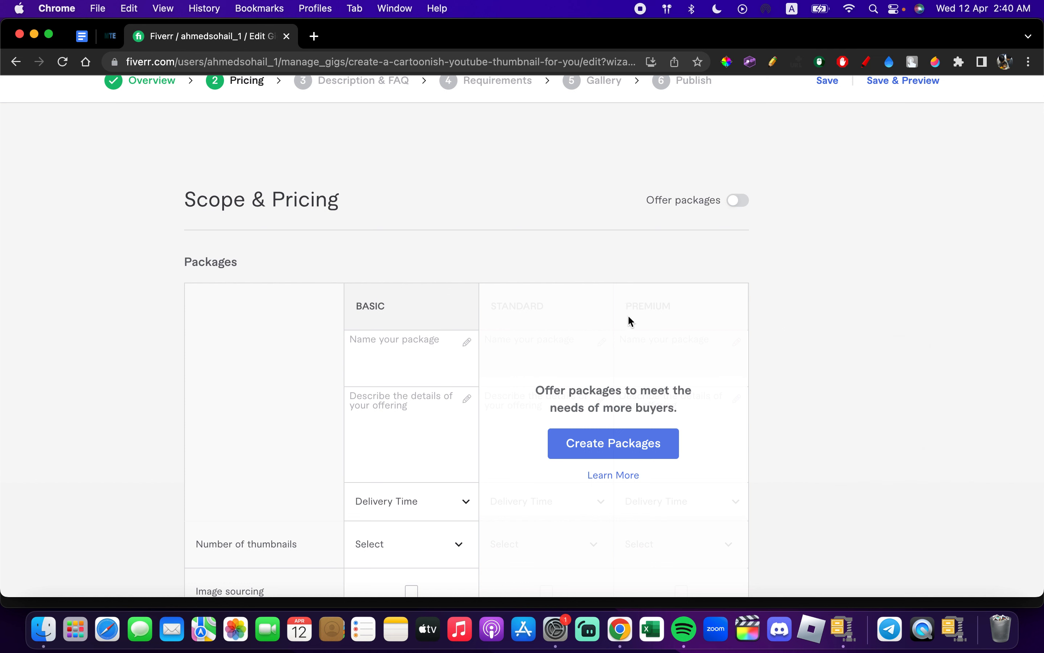
pyautogui.click(731, 207)
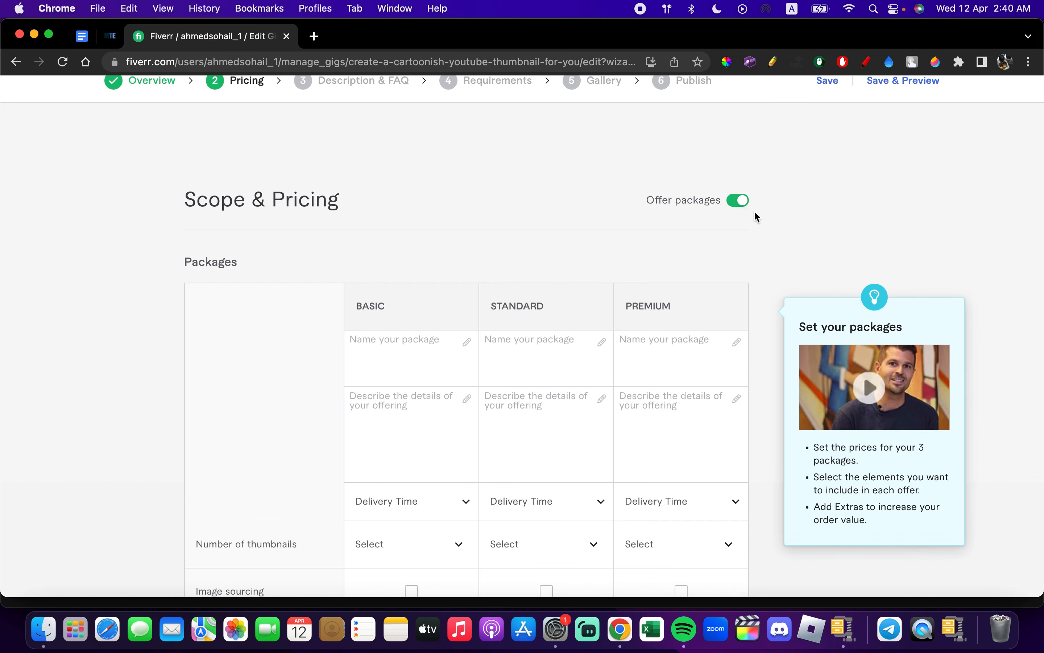
pyautogui.scroll(-4, 553, 317)
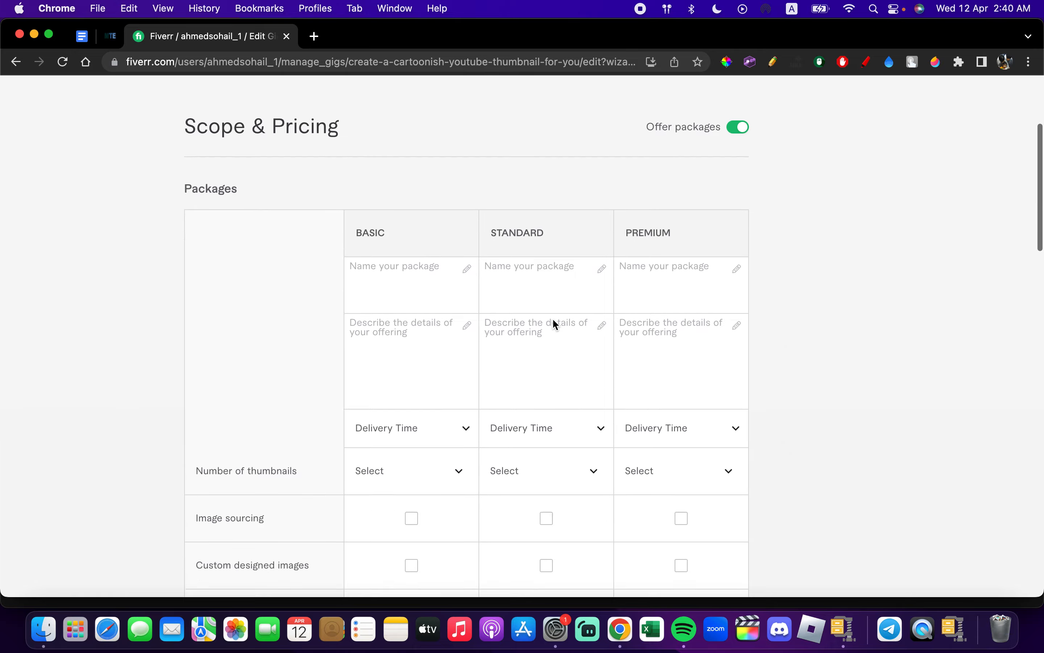
pyautogui.scroll(-2, 553, 320)
pyautogui.scroll(3, 552, 319)
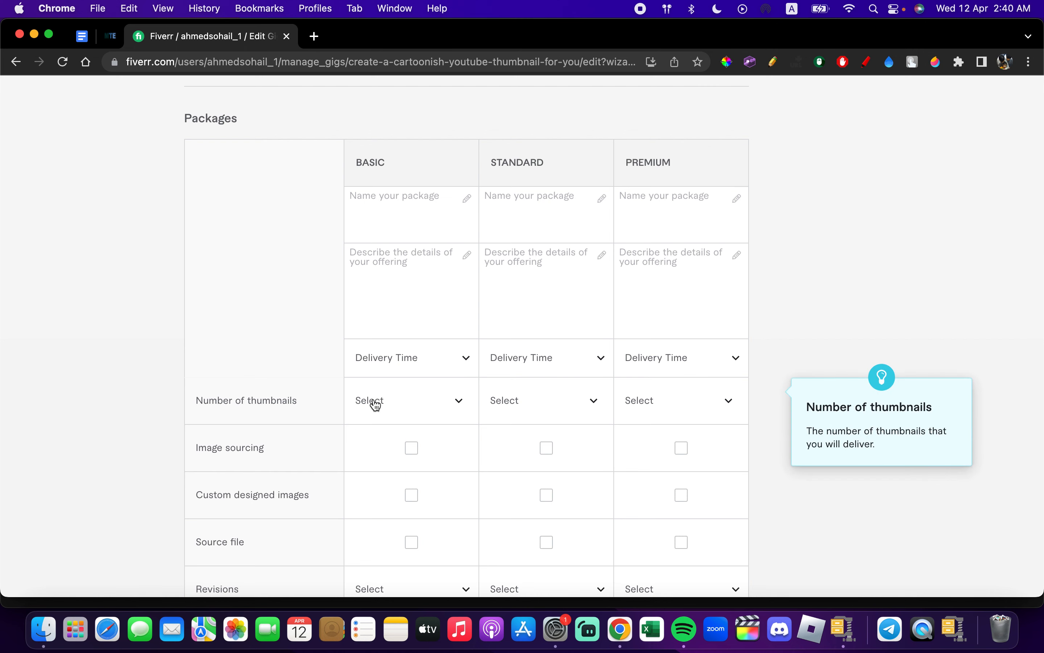
# - Include image sourcing in all three packages, custom designed images in Standard and Premium, and the source file in Premium only
pyautogui.scroll(-5, 373, 404)
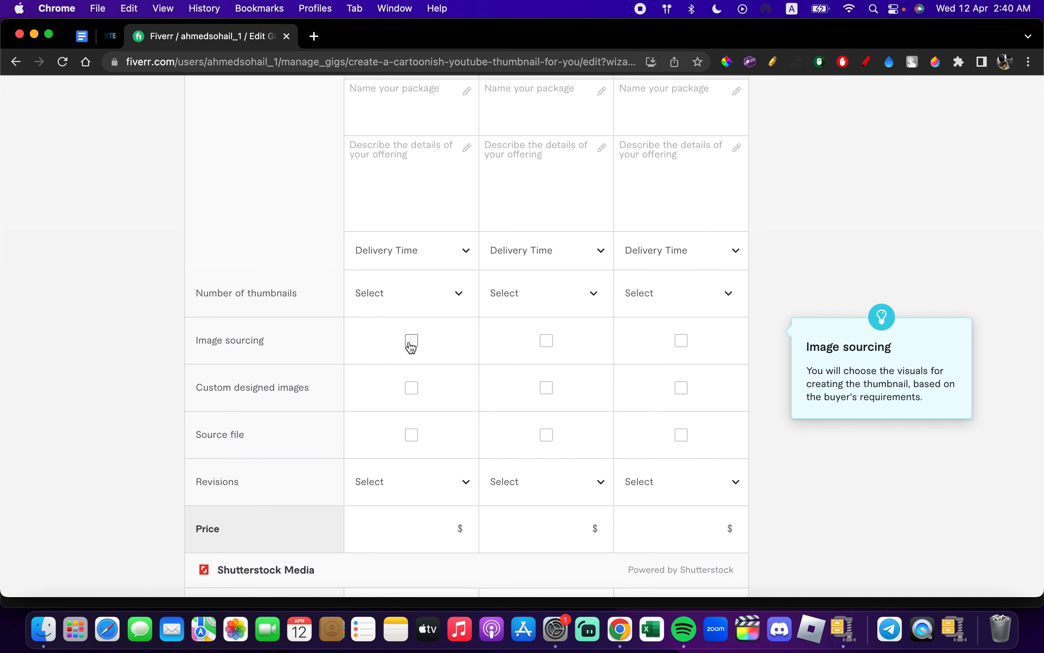
pyautogui.click(548, 342)
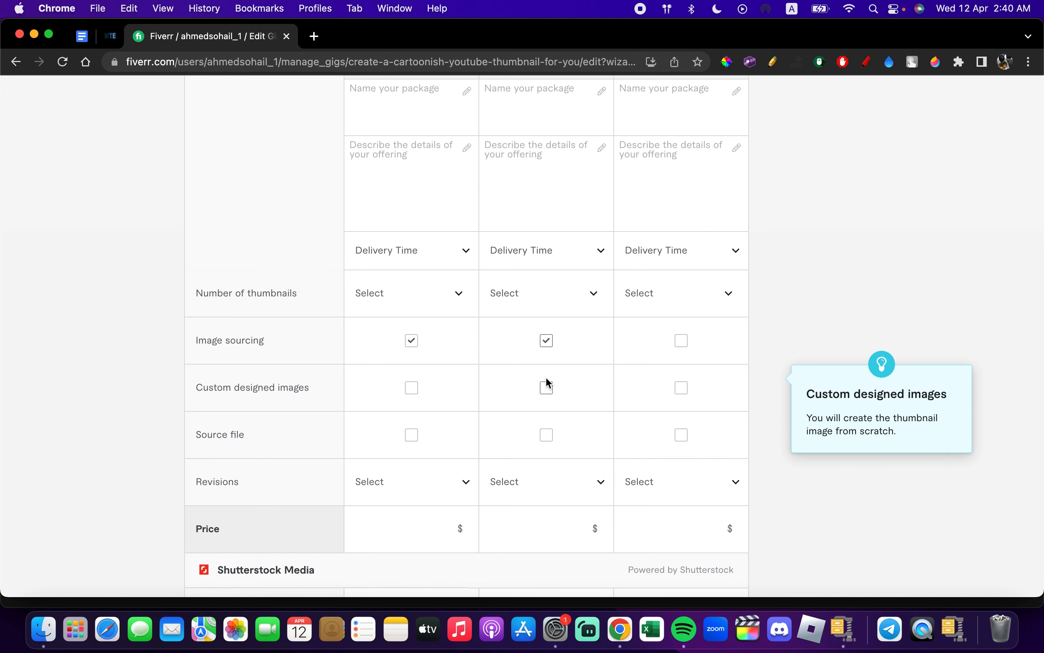
pyautogui.click(548, 389)
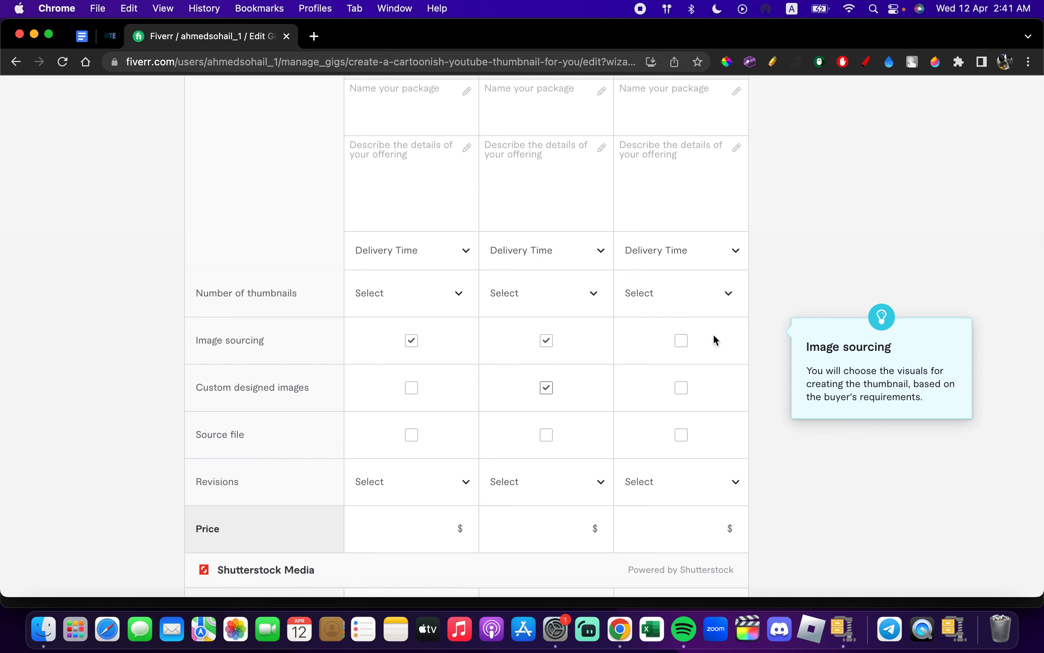
pyautogui.click(690, 344)
pyautogui.click(683, 389)
pyautogui.click(684, 439)
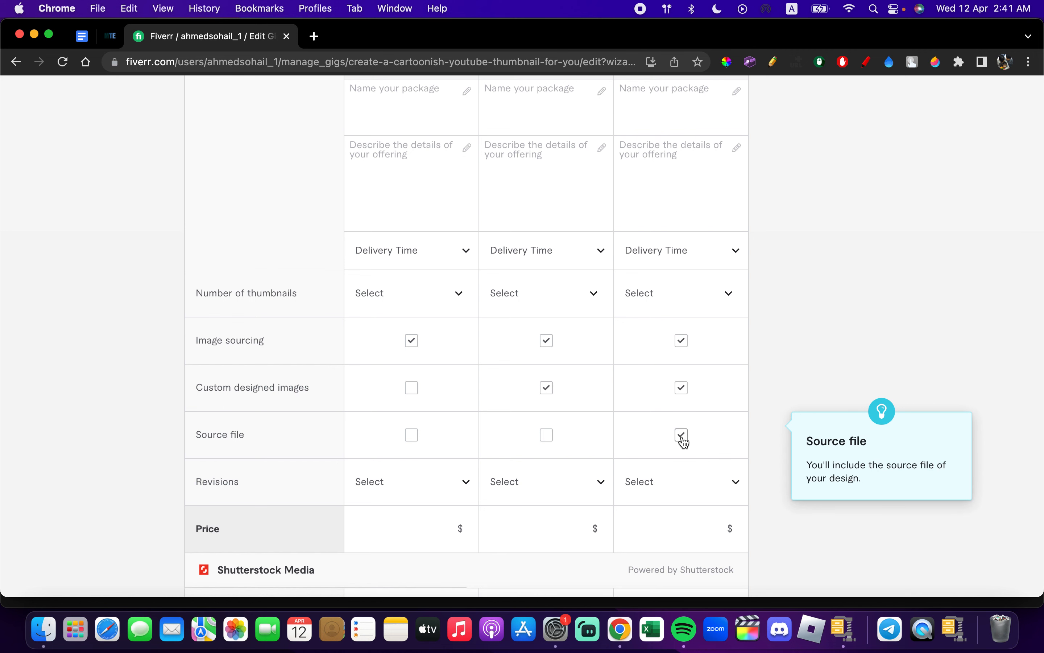
# - Look over the package table and turn off package offers so that only the Basic package is offered
pyautogui.scroll(-3, 684, 440)
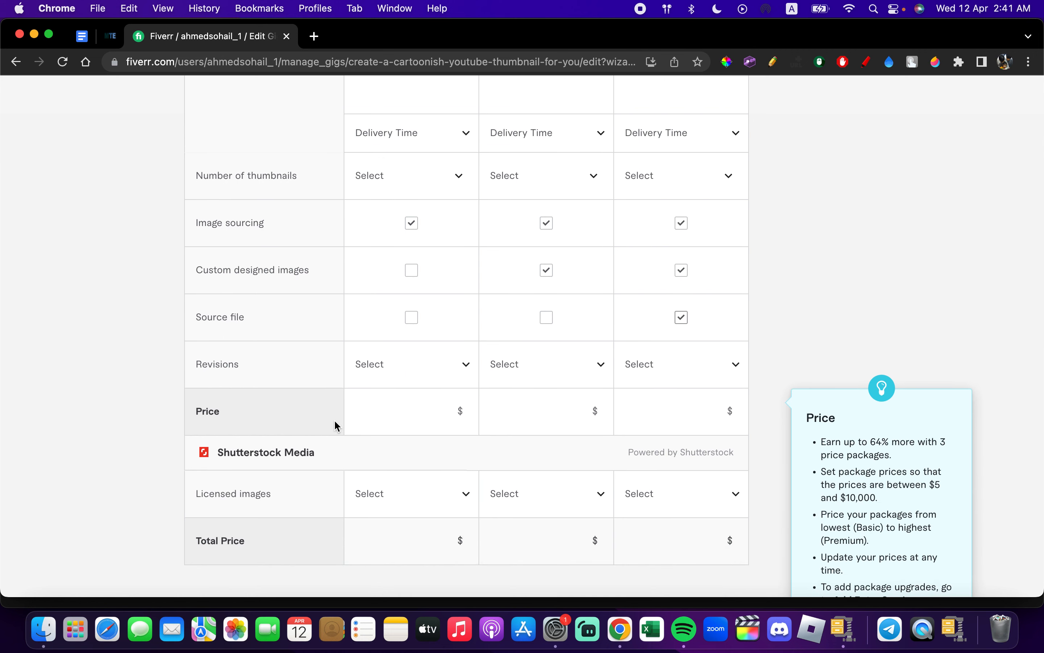
pyautogui.scroll(8, 335, 422)
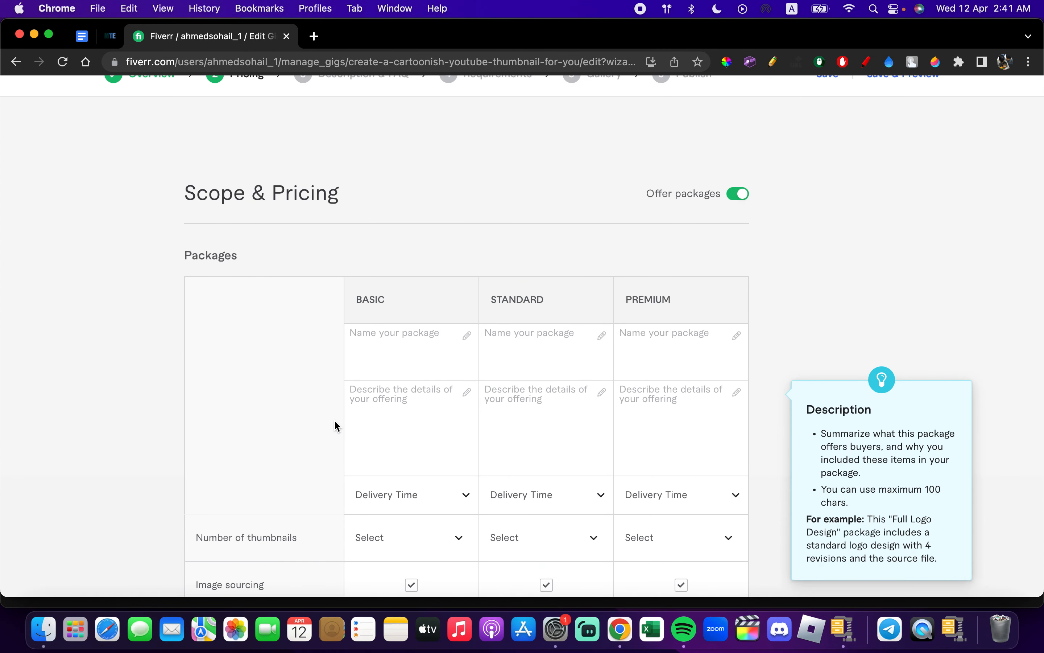
pyautogui.scroll(-3, 336, 423)
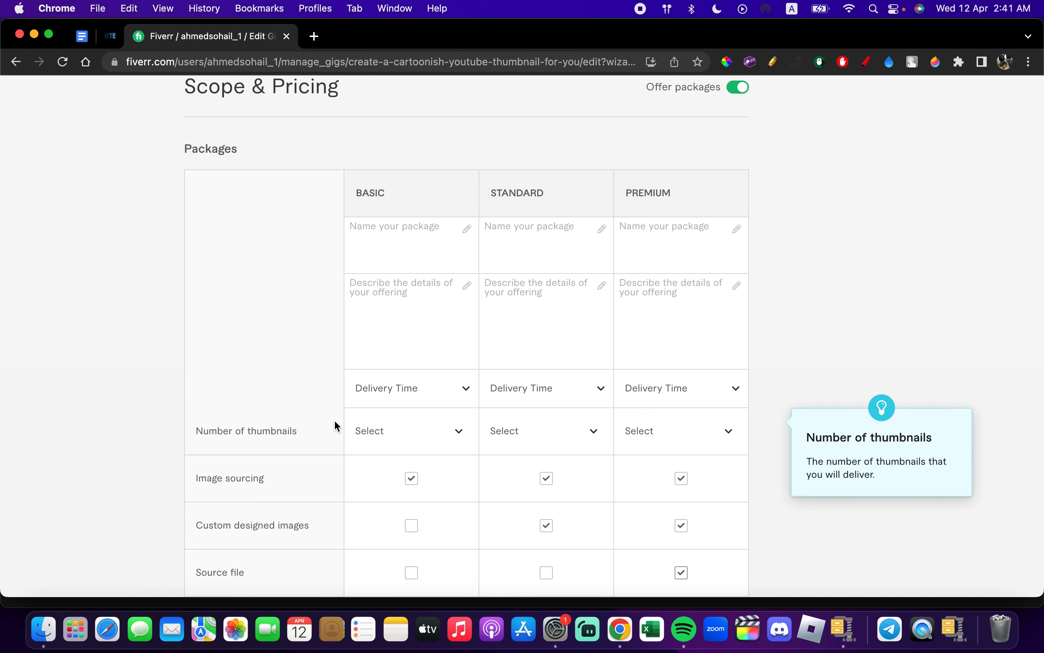
pyautogui.scroll(2, 722, 254)
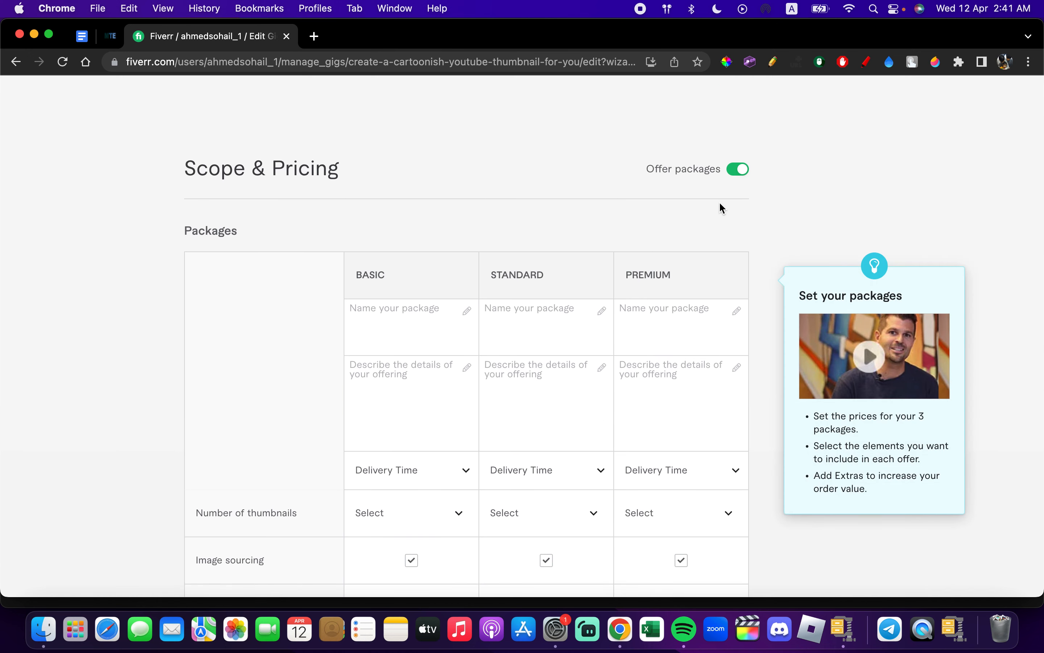
pyautogui.click(742, 172)
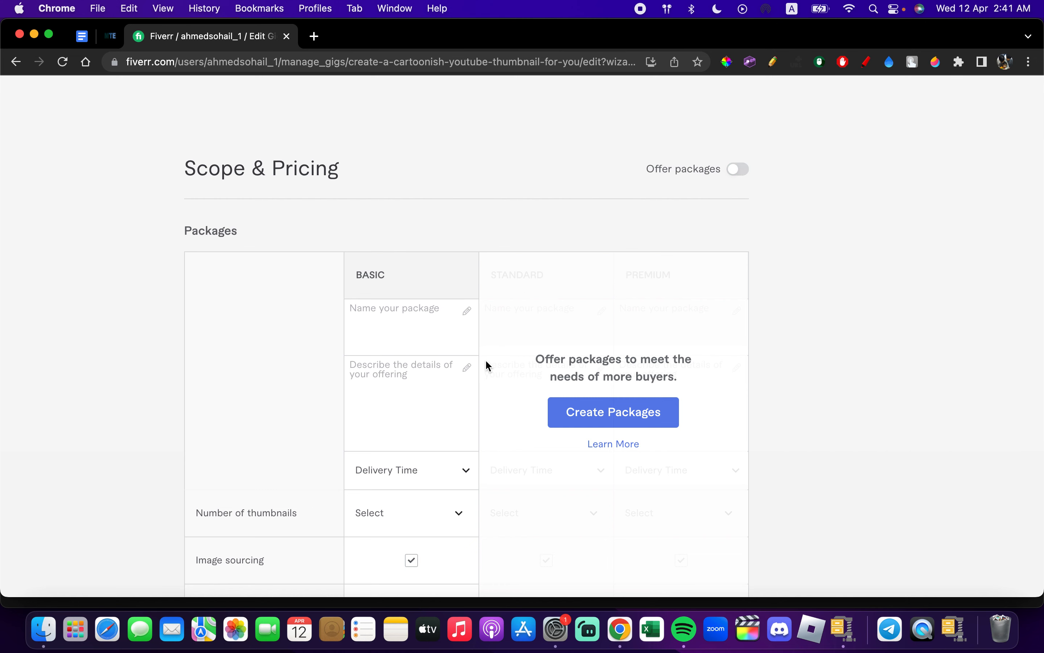
# - Name the Basic package "Creating a Youtube Thumbnail"
pyautogui.scroll(-5, 486, 359)
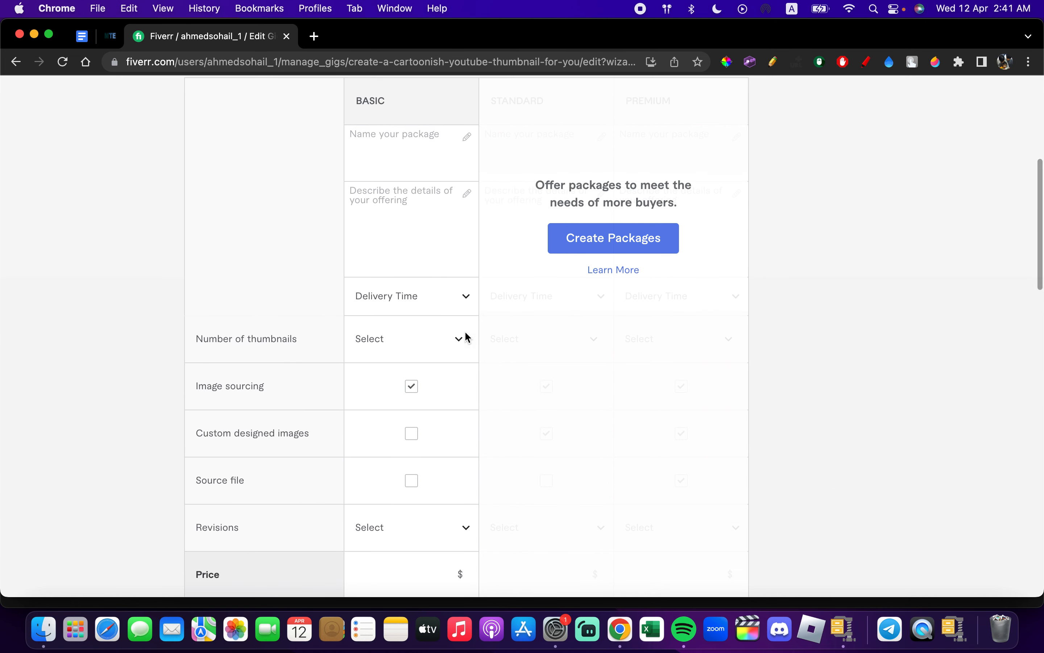
pyautogui.click(372, 155)
pyautogui.scroll(3, 372, 156)
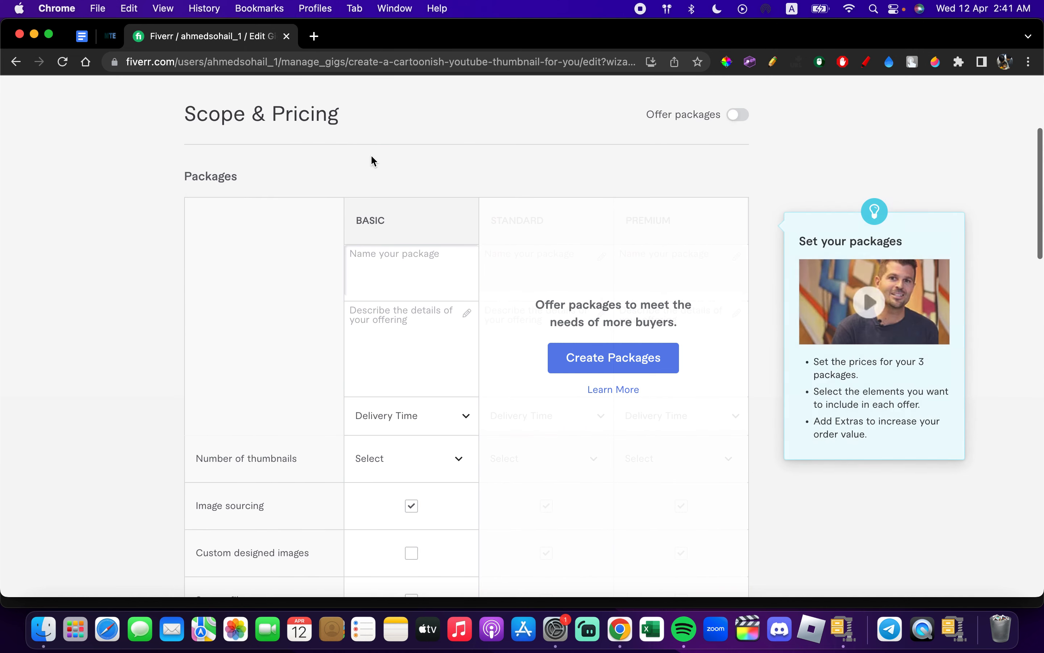
pyautogui.click(374, 251)
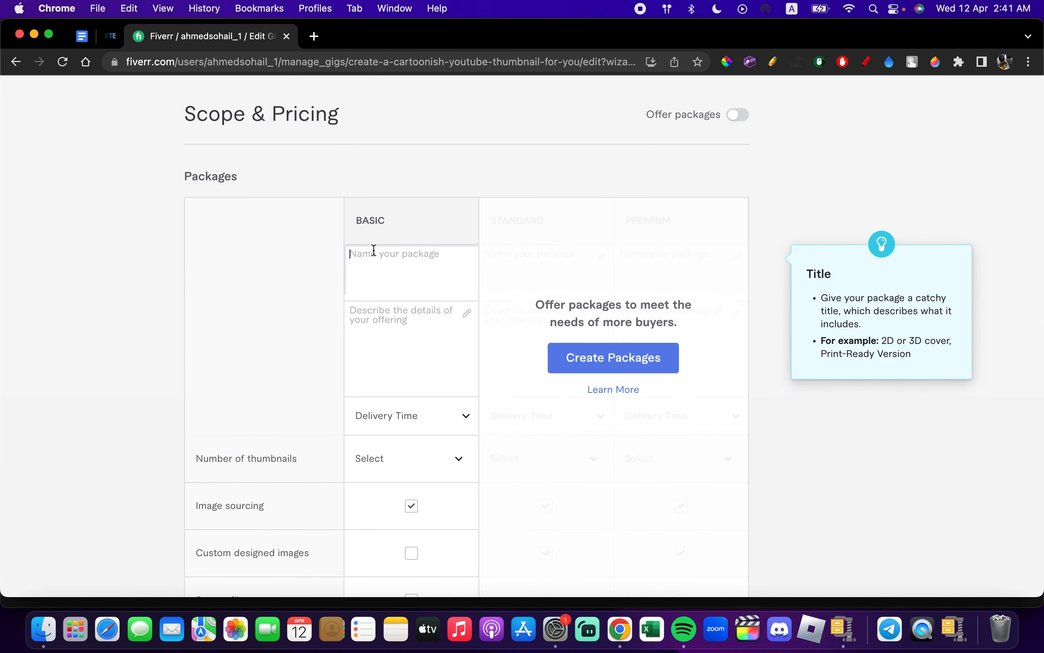
pyautogui.write('Creating a Creative Youtube Thumbna')
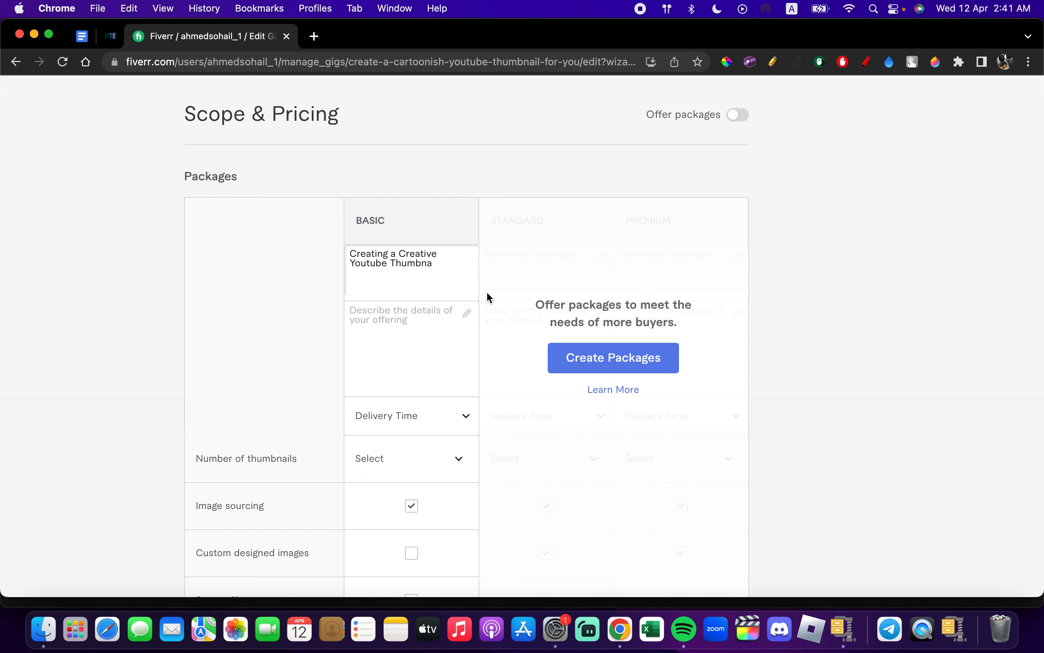
pyautogui.press('BackSpace')
pyautogui.write('a')
pyautogui.doubleClick(408, 253)
pyautogui.press('BackSpace')
pyautogui.click(398, 271)
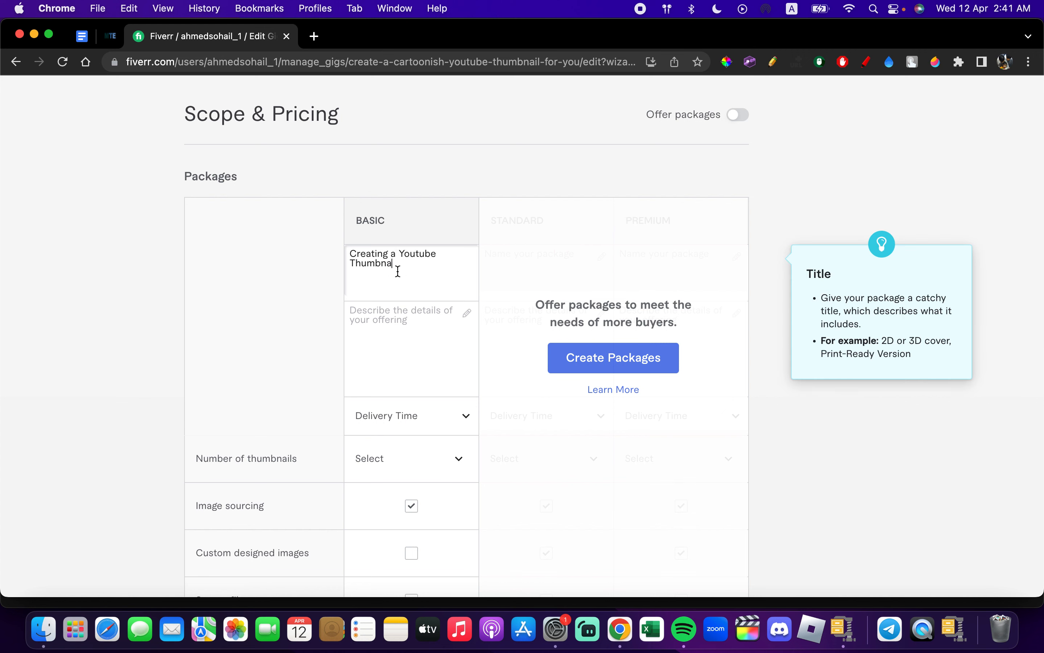
pyautogui.write('il')
# - Describe the Basic package as "A professional thumbnail, based on you video title and idea."
pyautogui.click(410, 343)
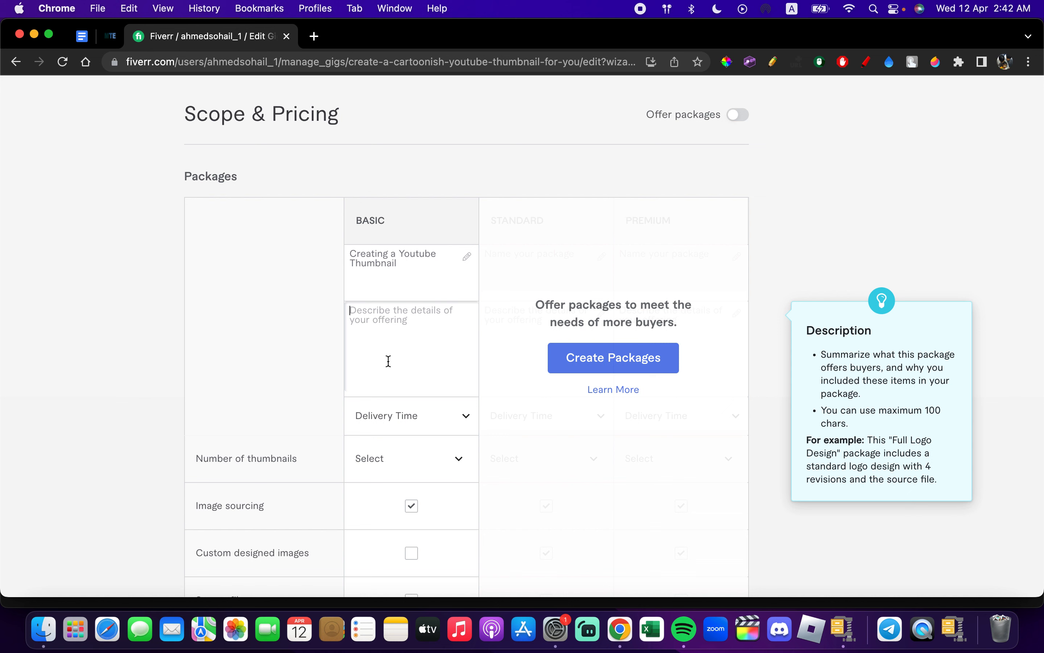
pyautogui.write('A')
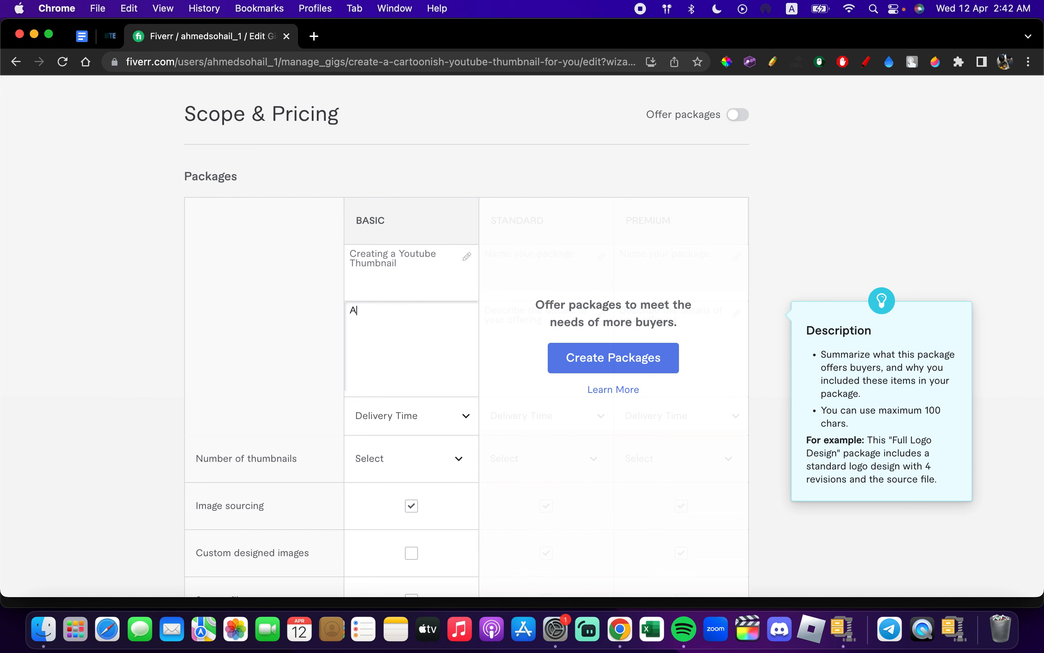
pyautogui.write(' professional thumbnail, wi')
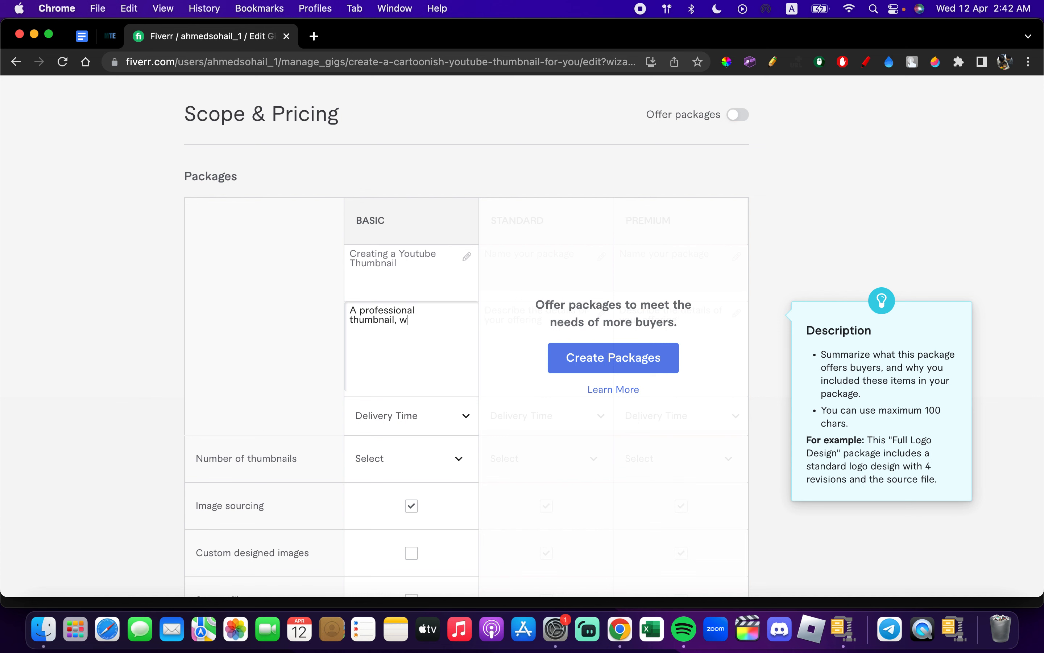
pyautogui.press('BackSpace')
pyautogui.press('BackSpace')
pyautogui.write('based on you video t')
pyautogui.press('BackSpace')
pyautogui.write('tti')
pyautogui.press('BackSpace')
pyautogui.write('itle and idea.')
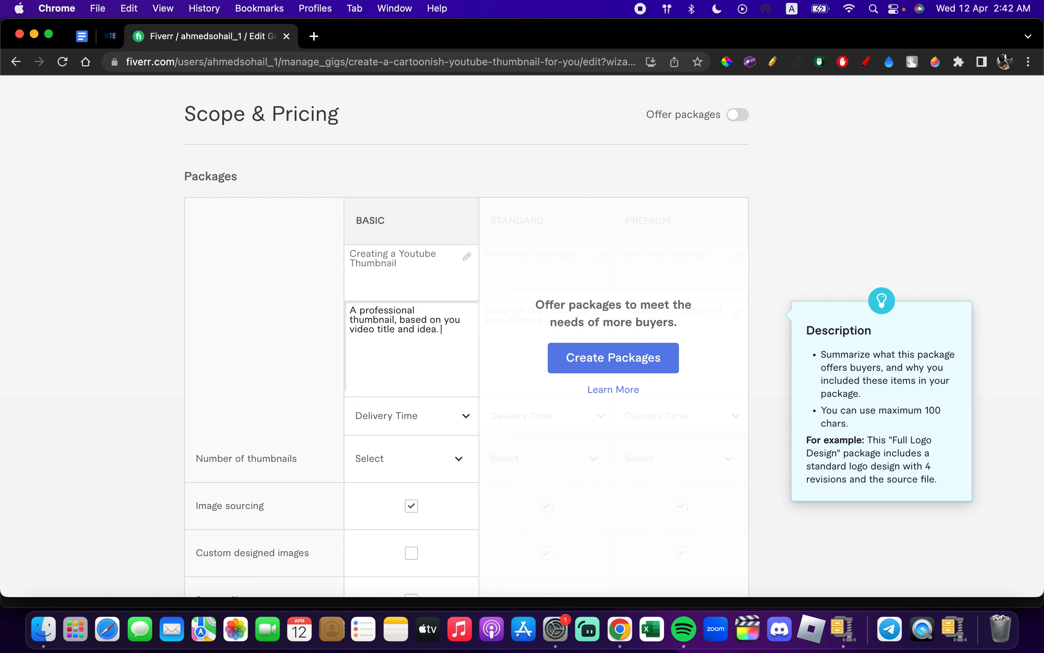
pyautogui.write(' With addition of you logo.')
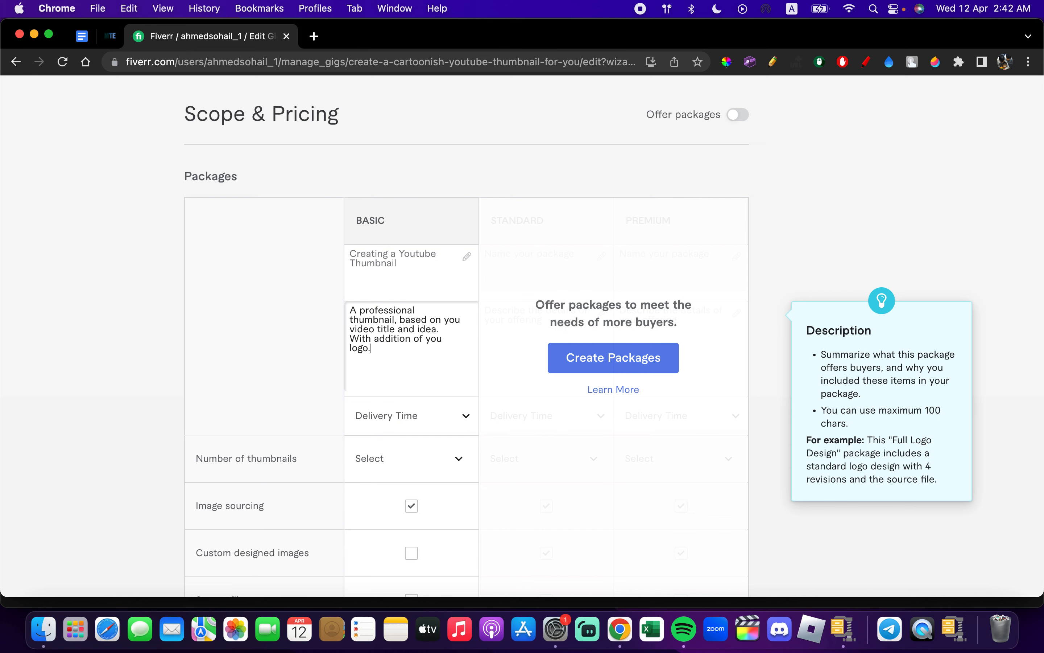
# - Set the Basic package's delivery time to 1 day
pyautogui.scroll(-3, 390, 367)
pyautogui.scroll(8, 391, 367)
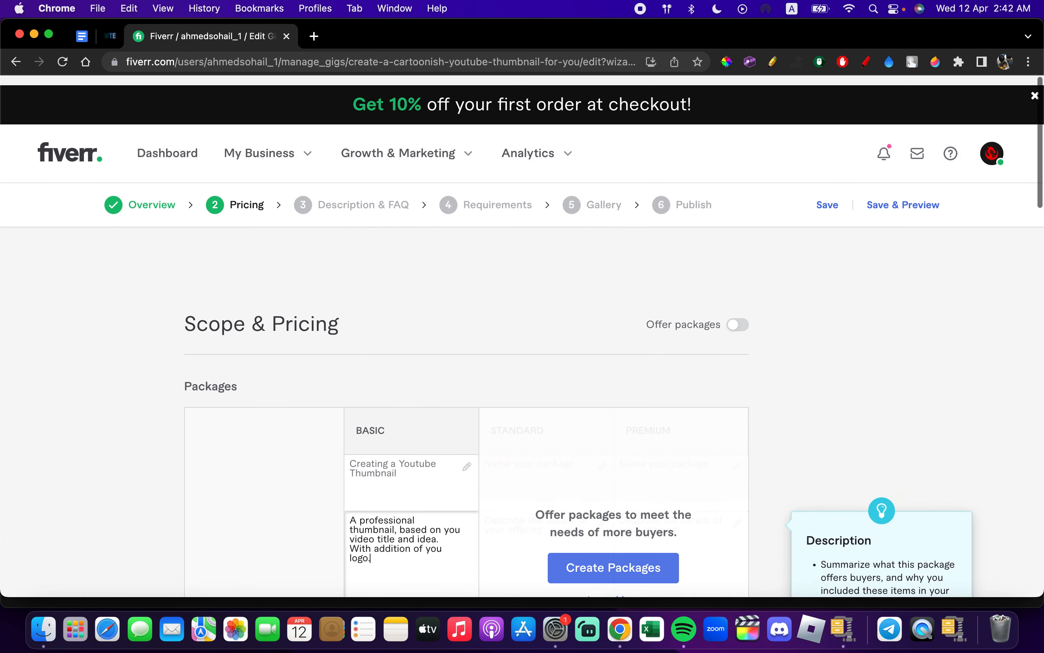
pyautogui.scroll(-1, 391, 367)
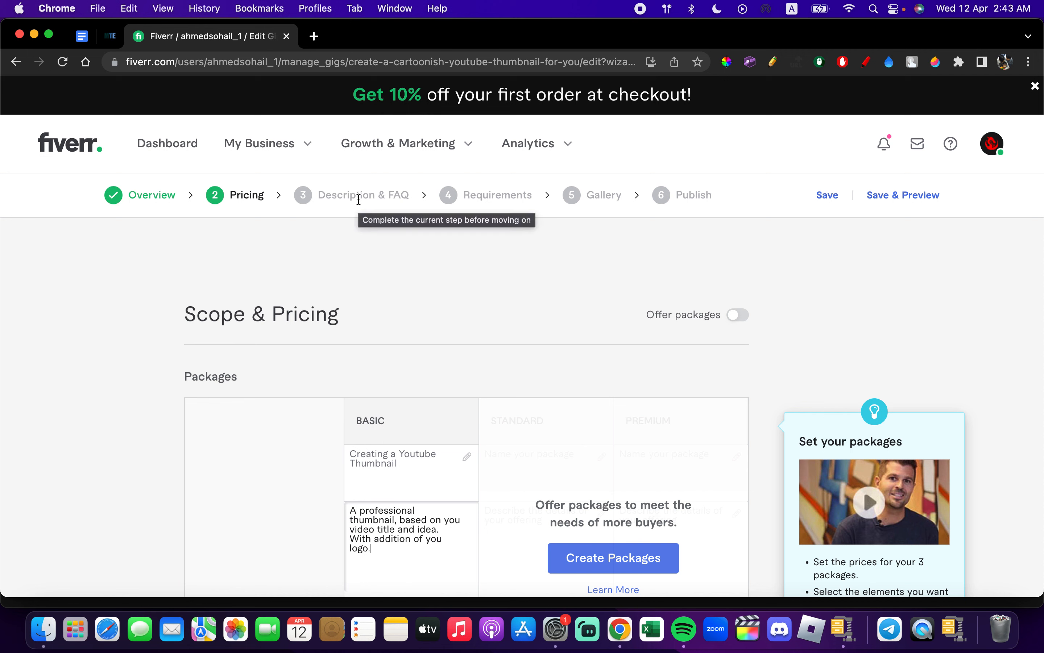
pyautogui.scroll(-15, 359, 200)
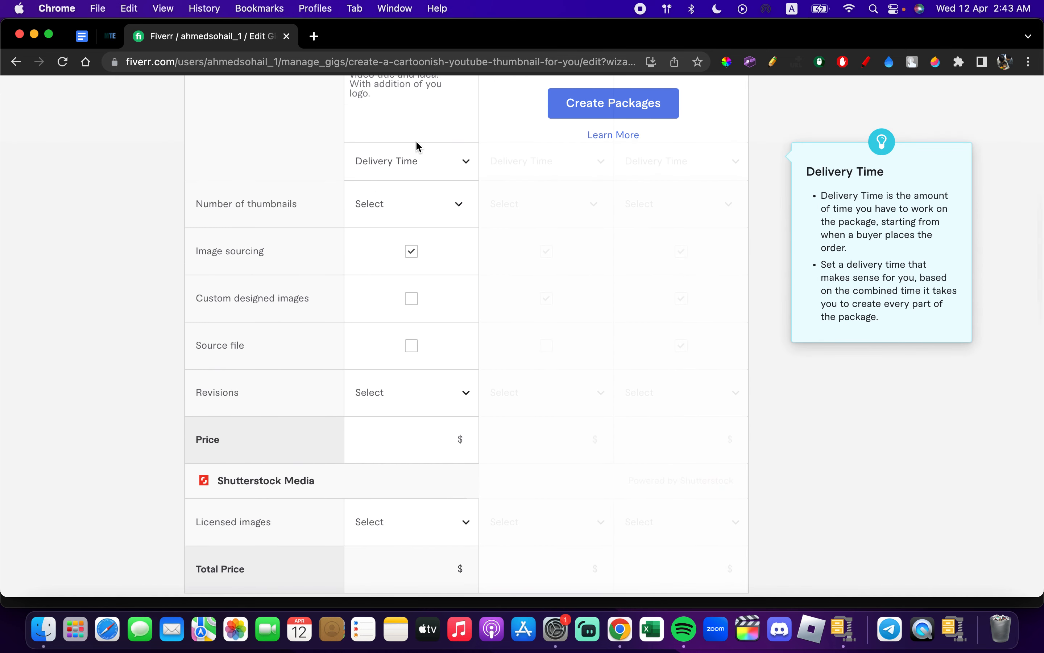
pyautogui.click(417, 163)
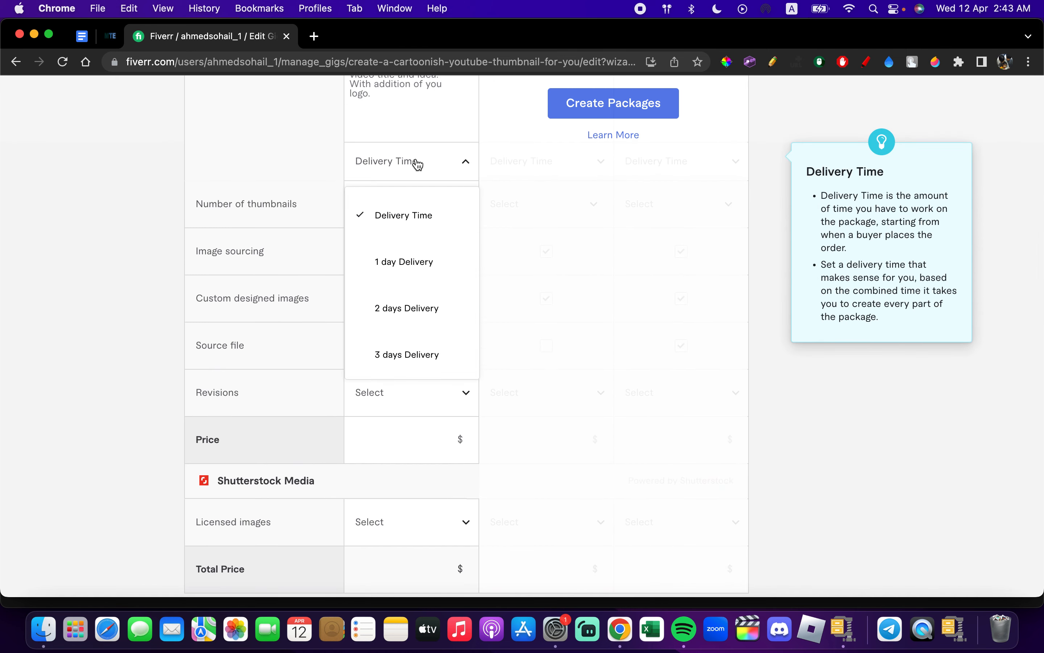
pyautogui.click(403, 266)
# - Set the number of thumbnails delivered in the Basic package to 1
pyautogui.click(403, 216)
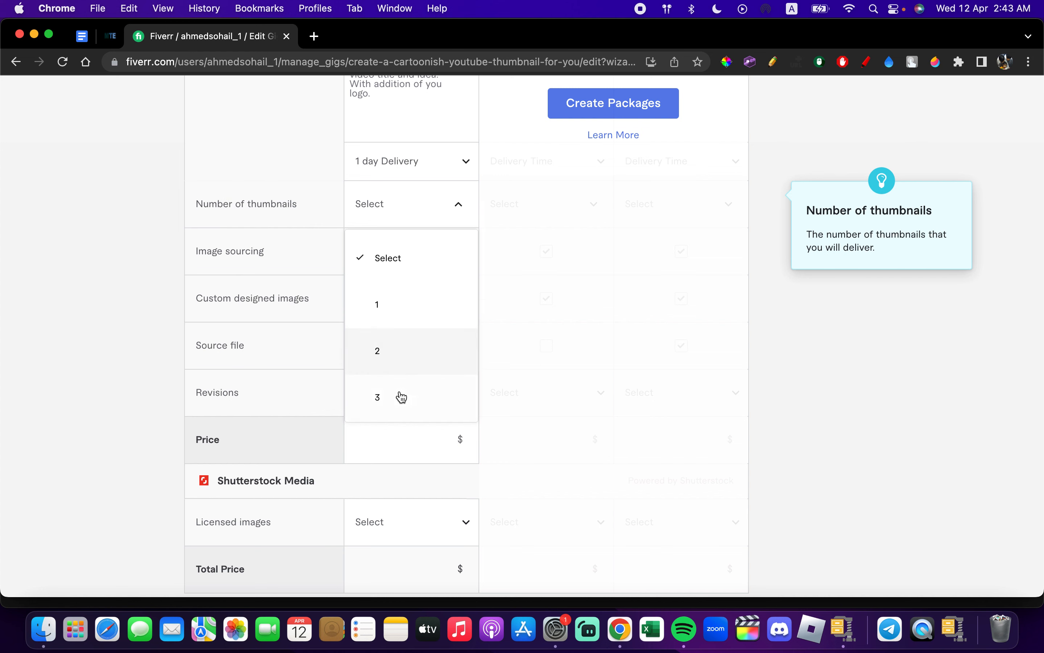
pyautogui.scroll(-3, 401, 391)
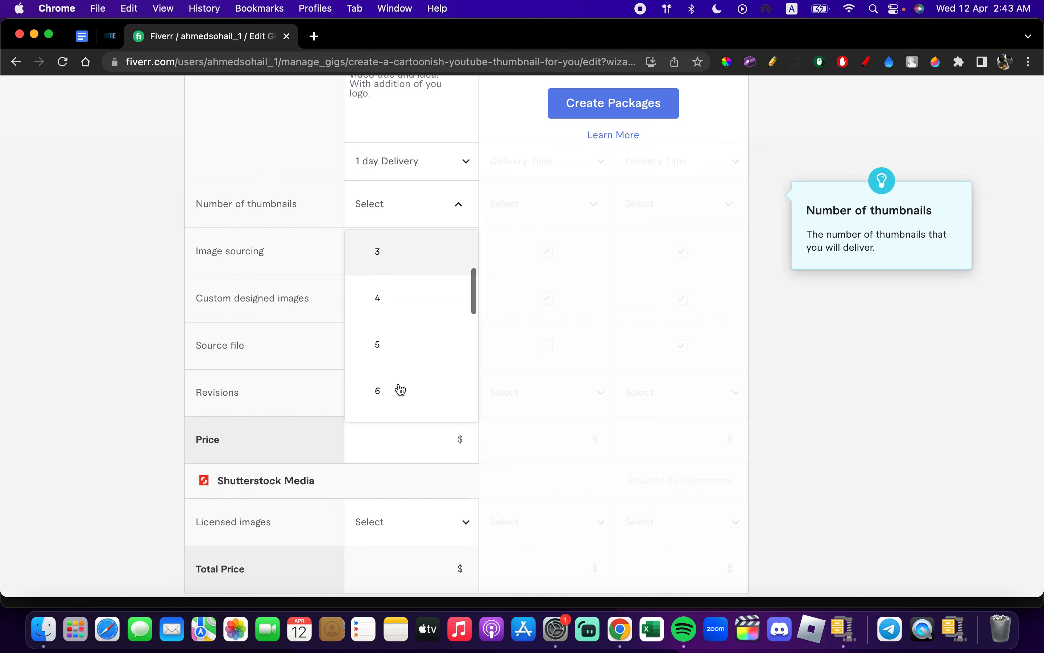
pyautogui.scroll(-4, 401, 389)
pyautogui.scroll(8, 401, 390)
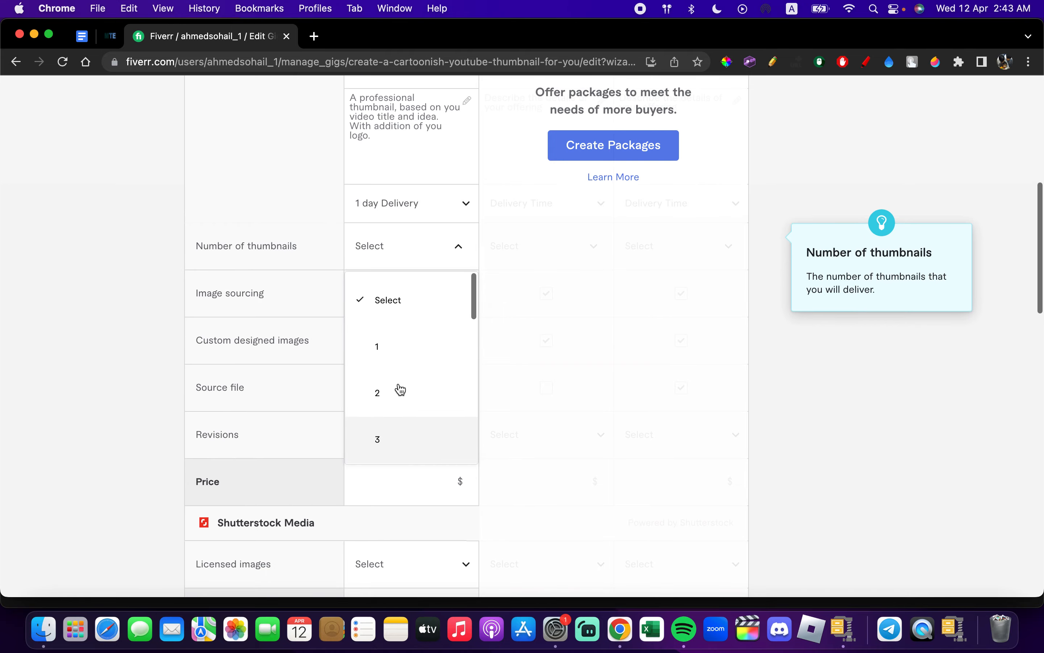
pyautogui.click(396, 349)
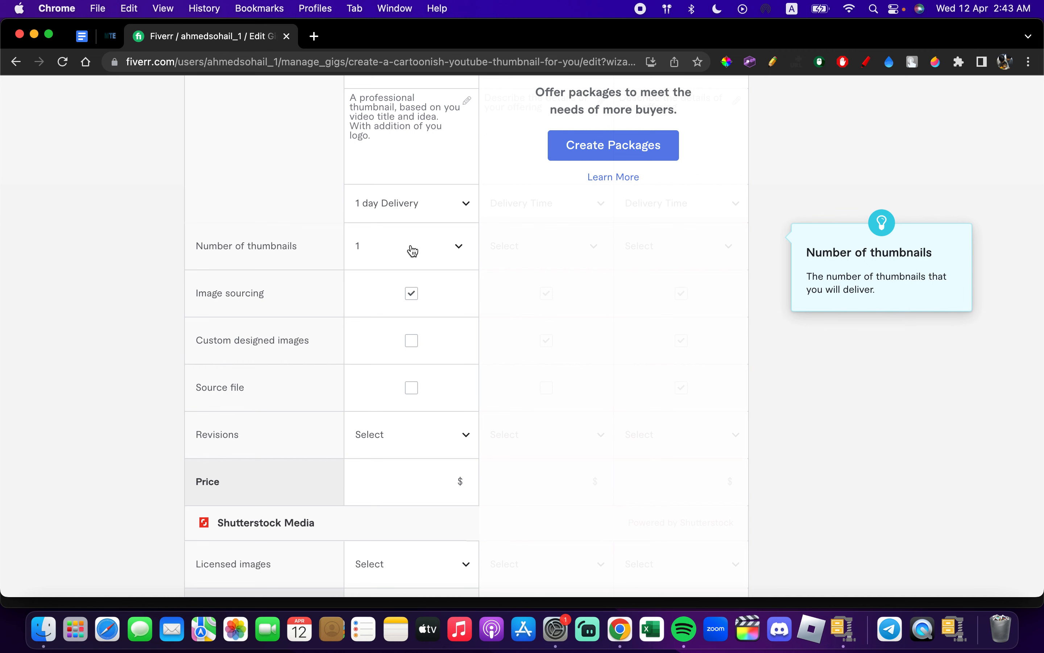
pyautogui.click(403, 259)
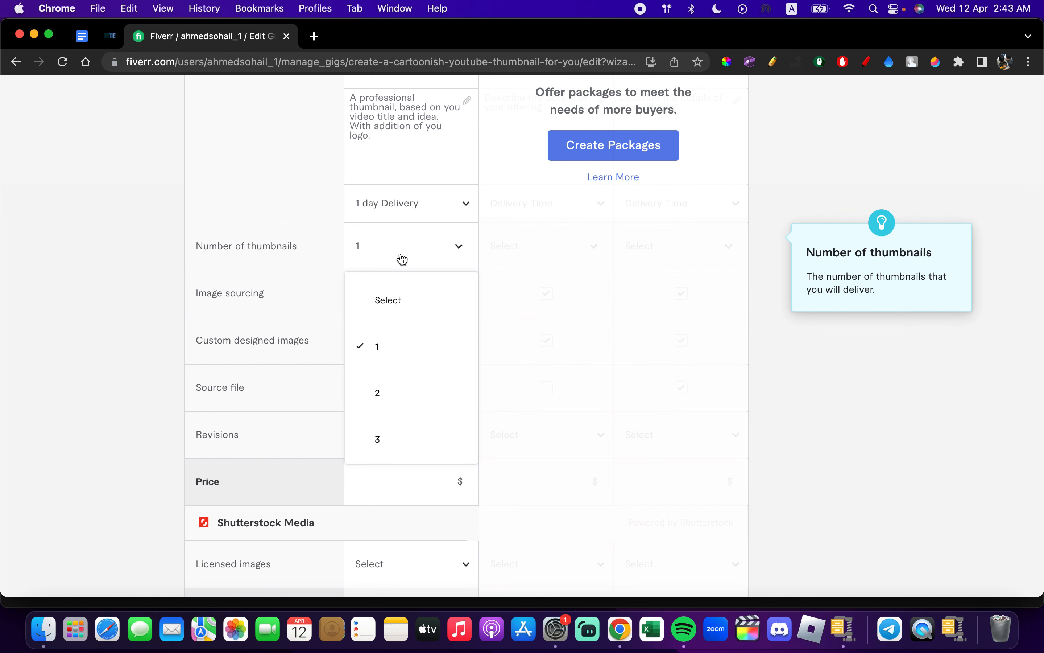
pyautogui.click(446, 249)
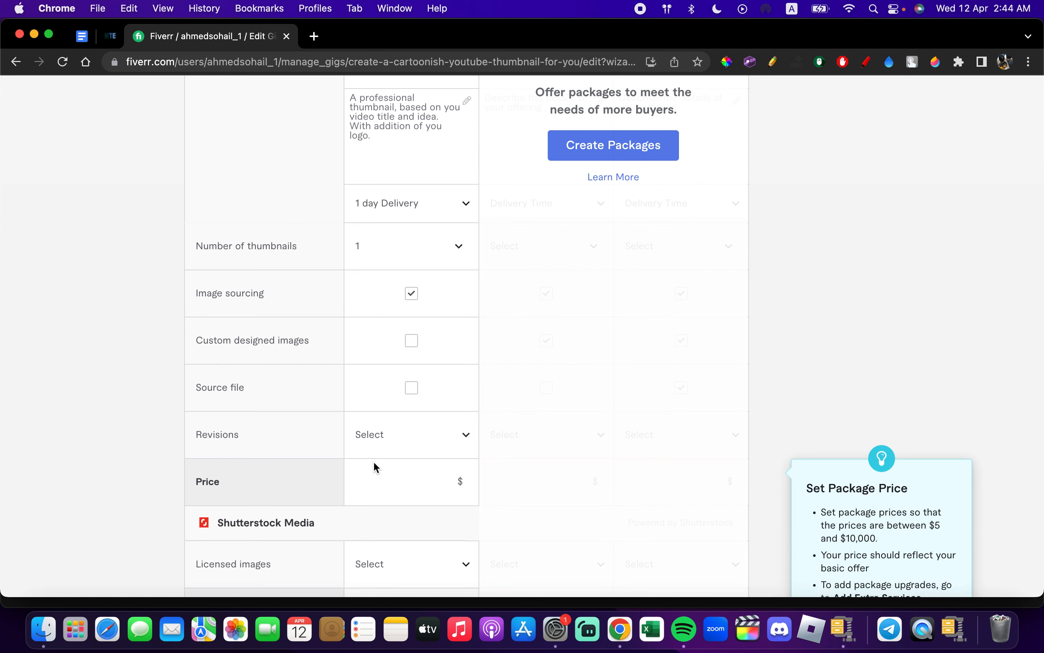
# - Offer 3 revisions in the Basic package and set its price to $5
pyautogui.click(397, 447)
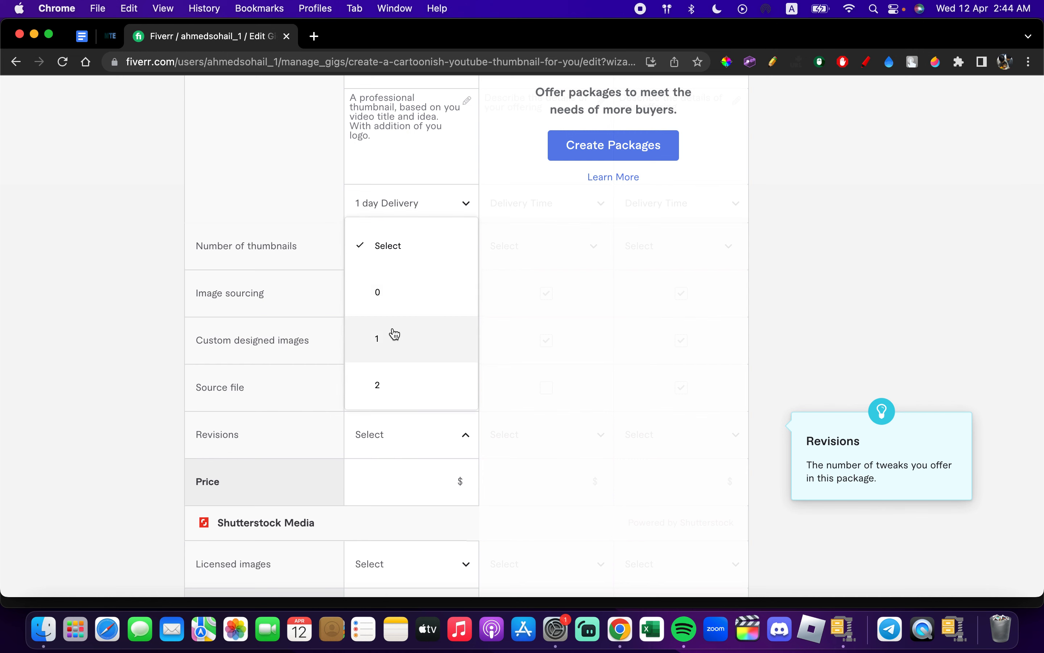
pyautogui.scroll(-1, 391, 385)
pyautogui.click(391, 382)
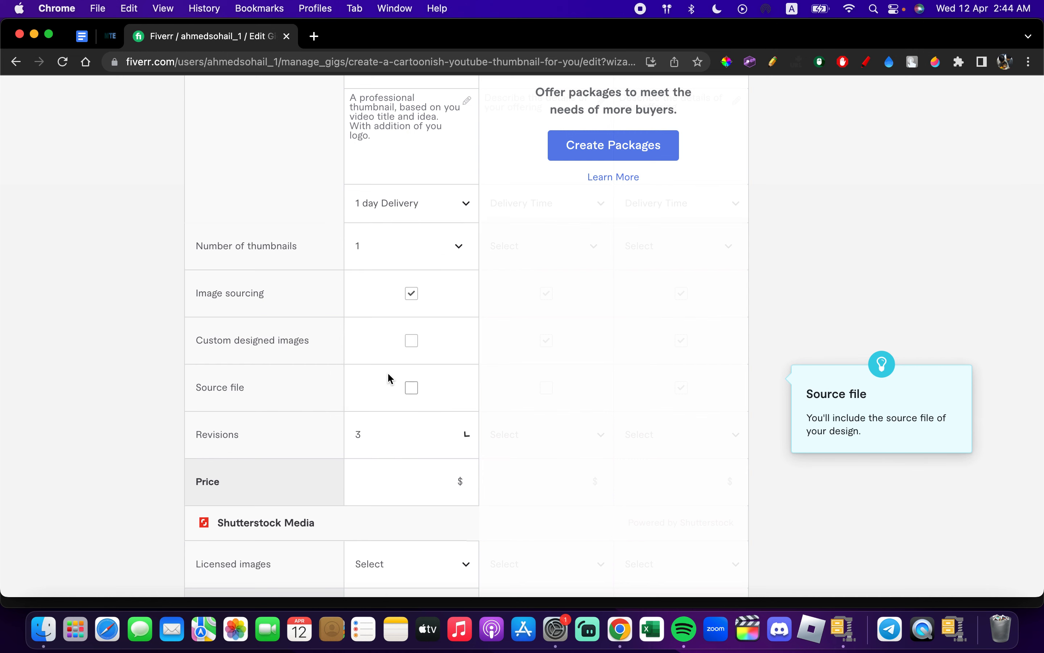
pyautogui.scroll(-4, 492, 372)
pyautogui.click(421, 294)
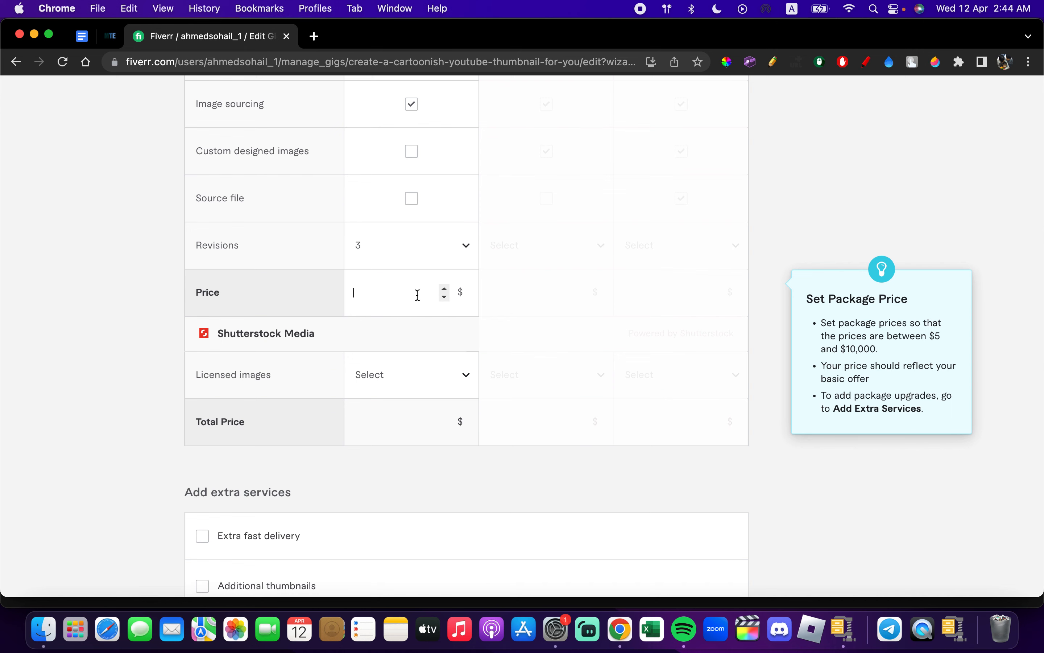
pyautogui.write('5')
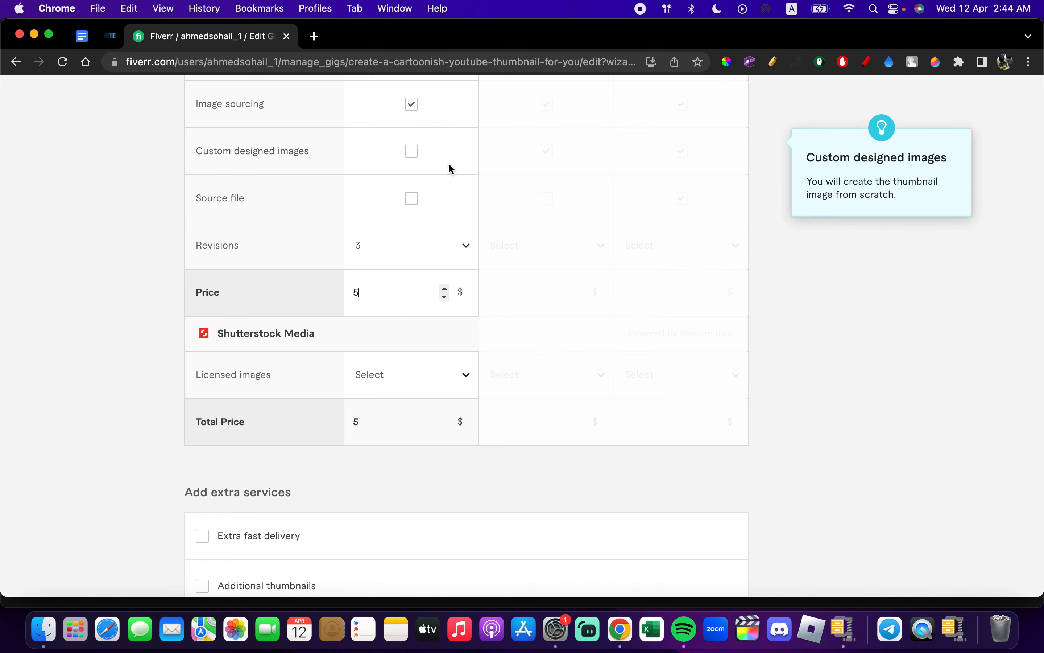
# - Examine the extra services that can be added to the Gig below the package pricing
pyautogui.scroll(3, 449, 168)
pyautogui.scroll(-5, 450, 168)
pyautogui.scroll(-4, 450, 168)
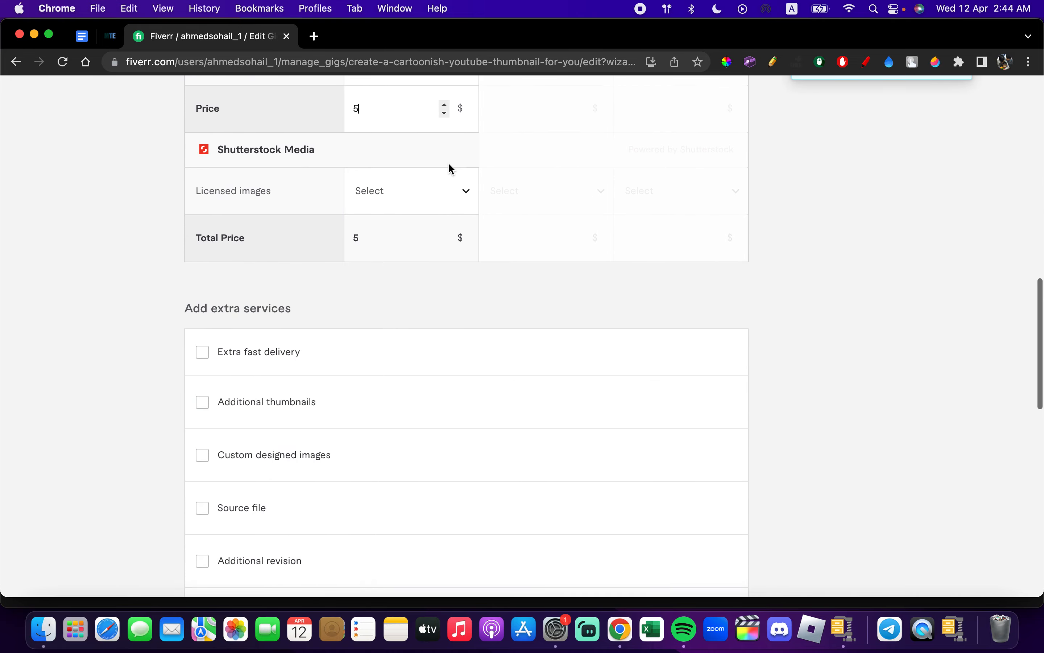
pyautogui.scroll(-1, 325, 332)
pyautogui.scroll(1, 324, 332)
pyautogui.scroll(-4, 324, 331)
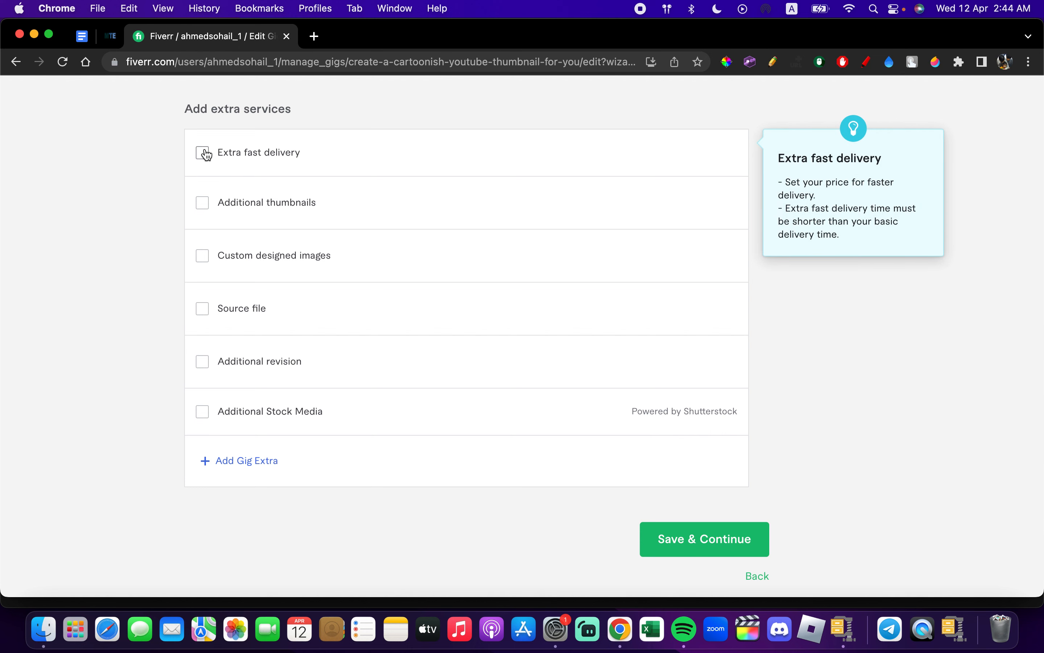
pyautogui.click(208, 154)
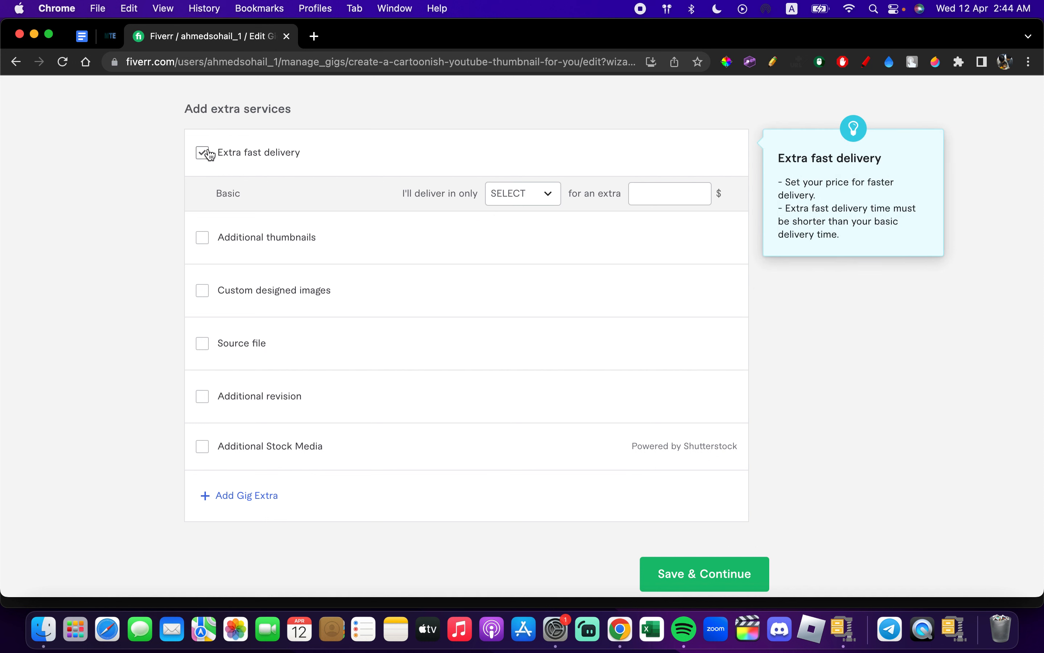
pyautogui.click(540, 206)
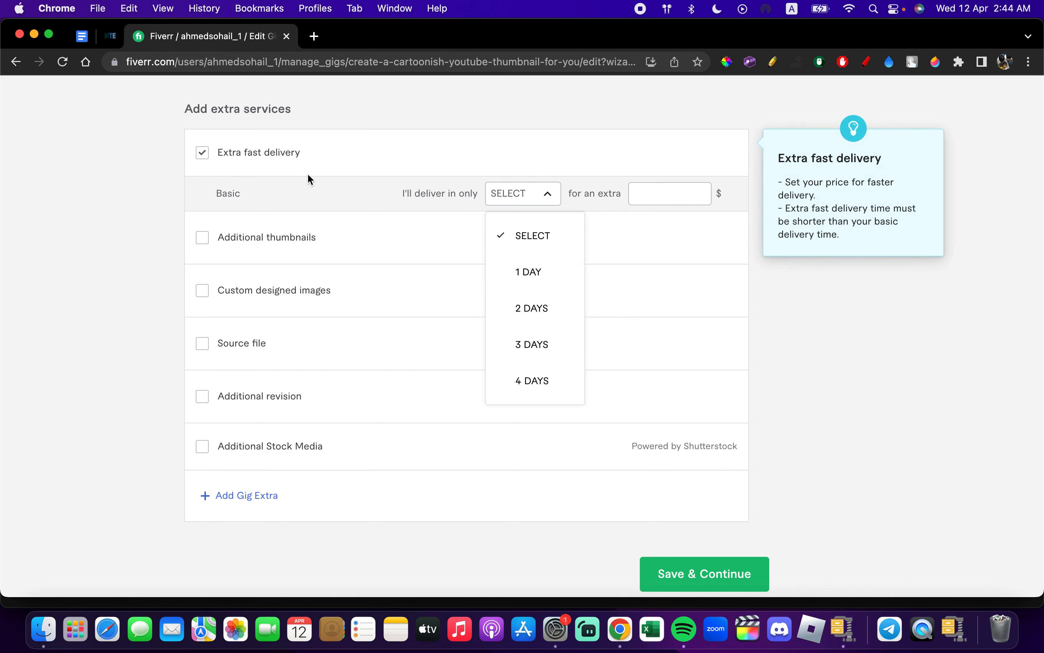
pyautogui.click(204, 153)
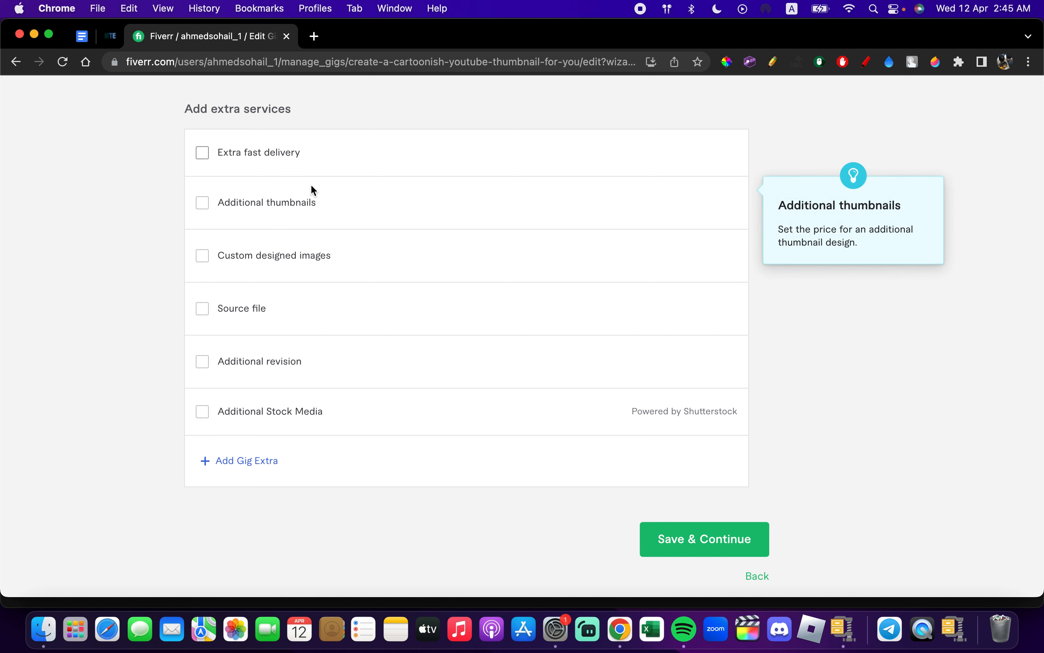
pyautogui.click(209, 204)
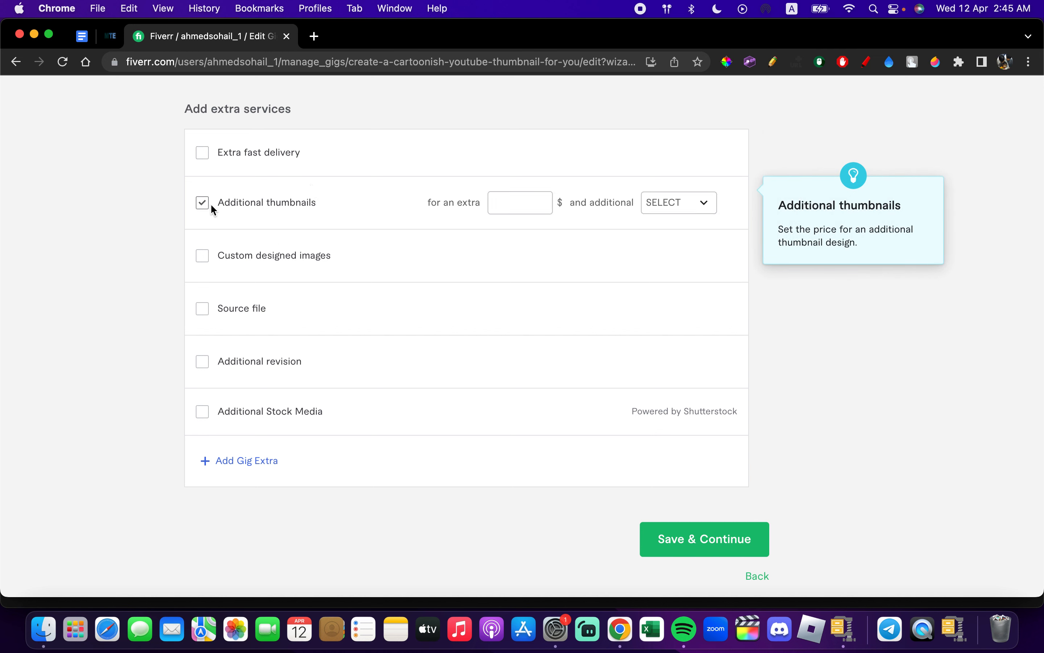
pyautogui.write('5')
pyautogui.press('BackSpace')
pyautogui.write('8')
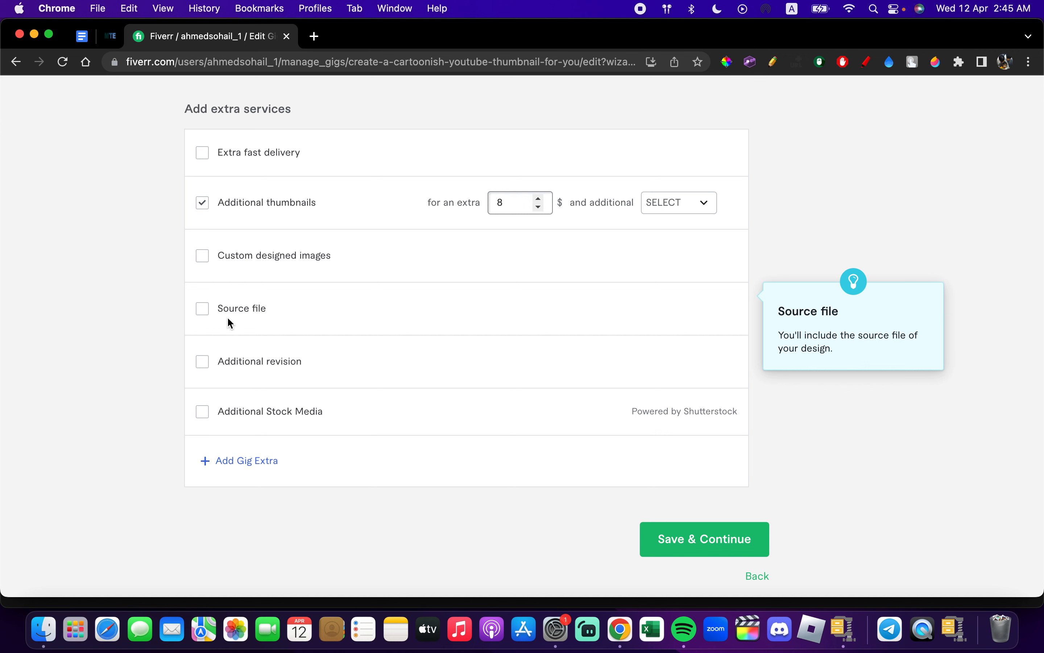
pyautogui.press('BackSpace')
pyautogui.click(202, 206)
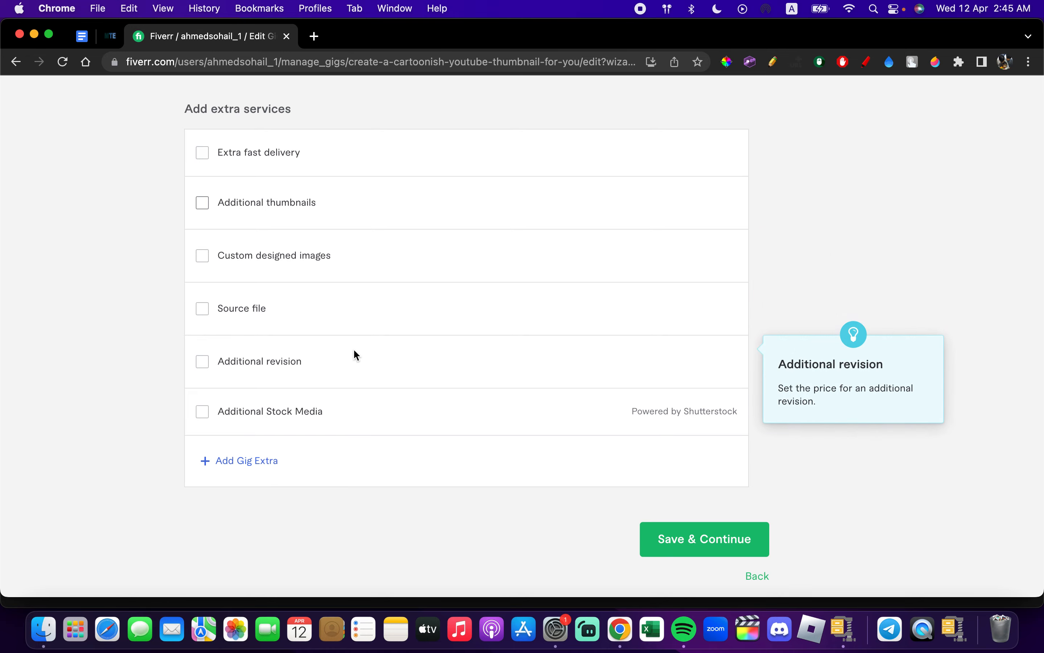
# - Offer the source file as an extra service for $10, and save the pricing to continue to the description stage
pyautogui.scroll(10, 275, 242)
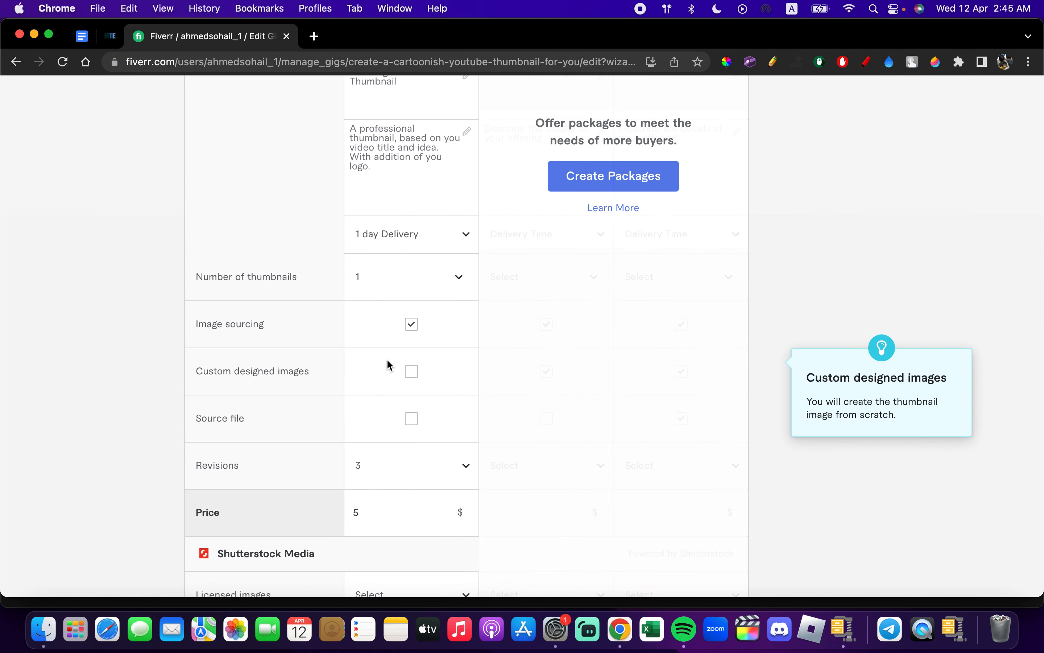
pyautogui.scroll(-15, 388, 360)
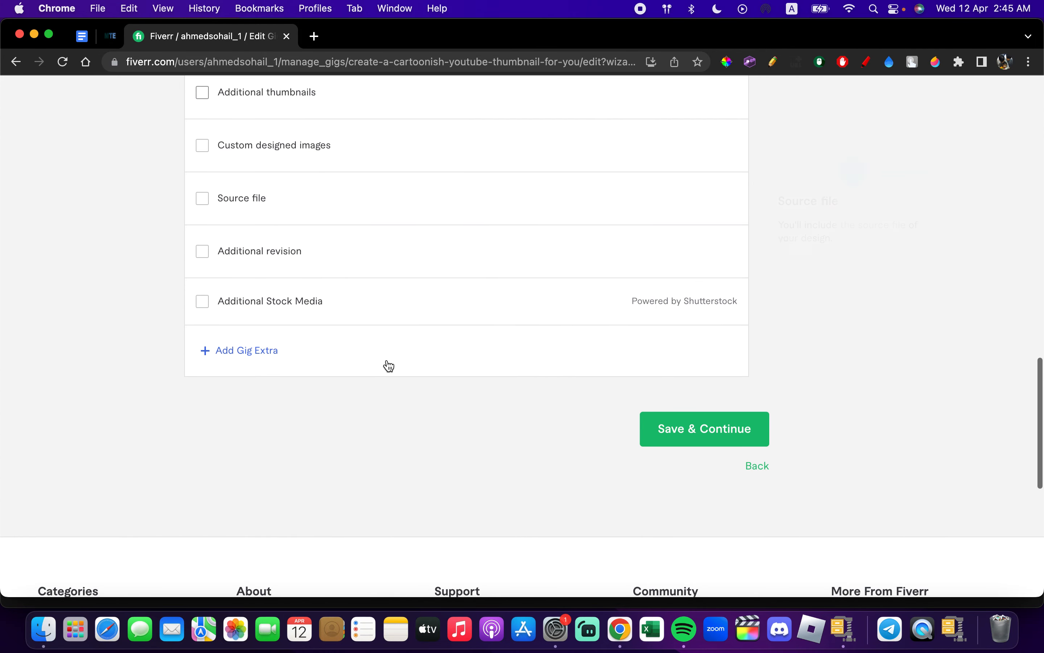
pyautogui.click(202, 198)
pyautogui.click(681, 198)
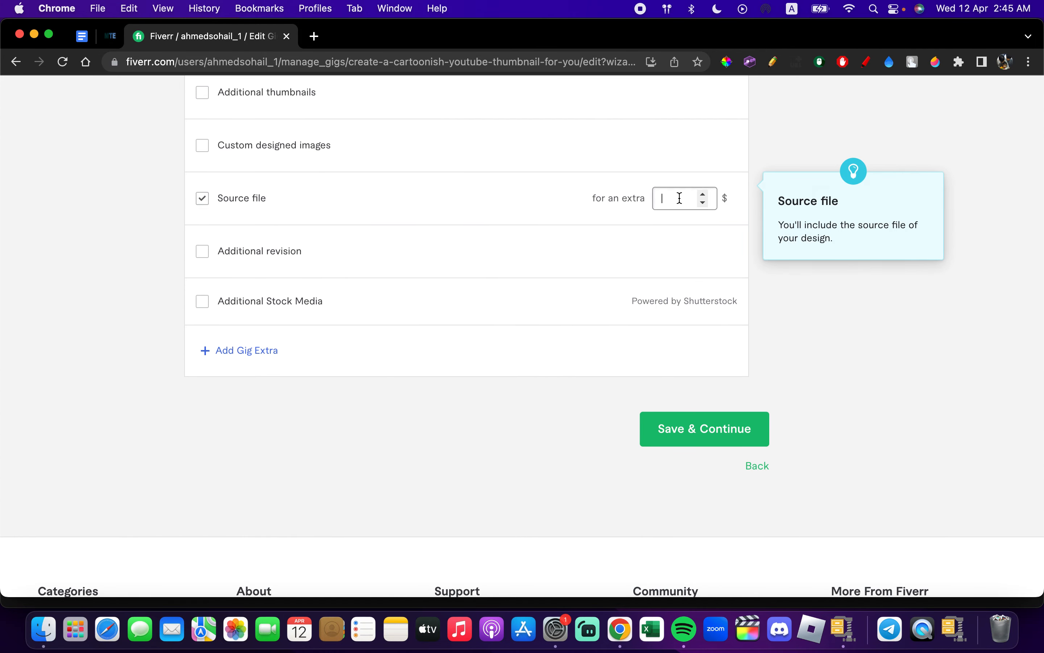
pyautogui.write('10')
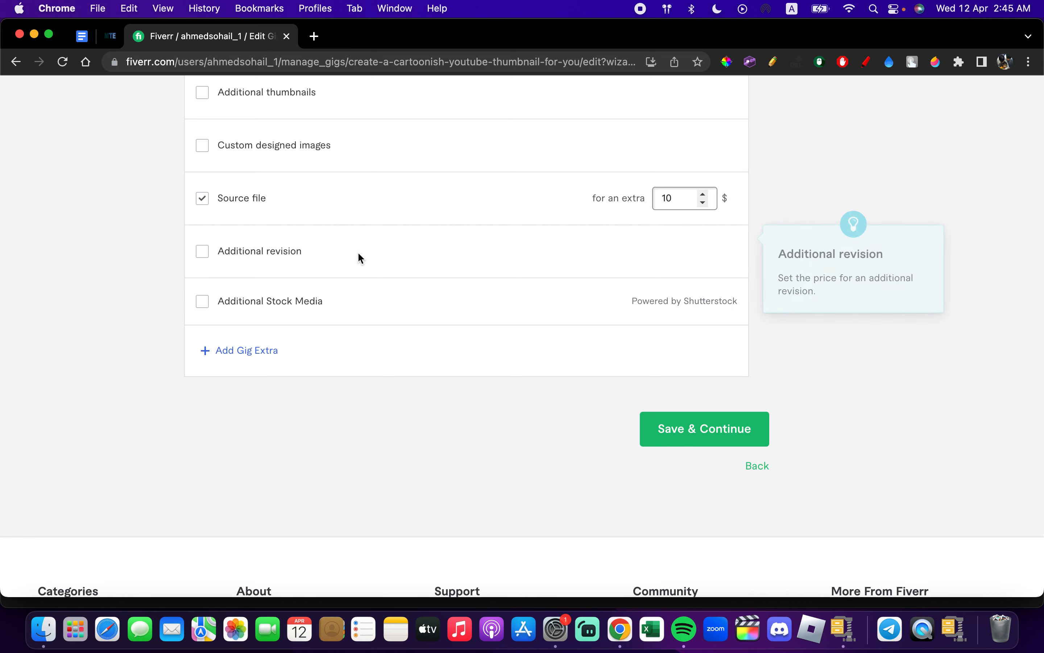
pyautogui.click(717, 417)
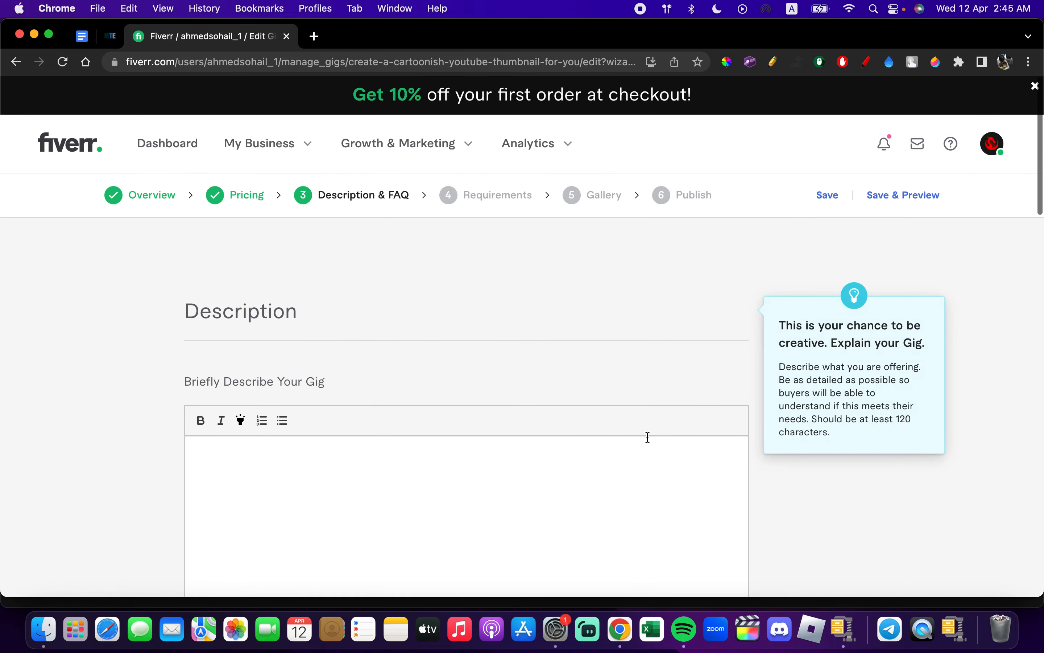
# - Begin the Gig description with "I will be creating a thubnail based on your video title and idea."
pyautogui.scroll(-3, 648, 437)
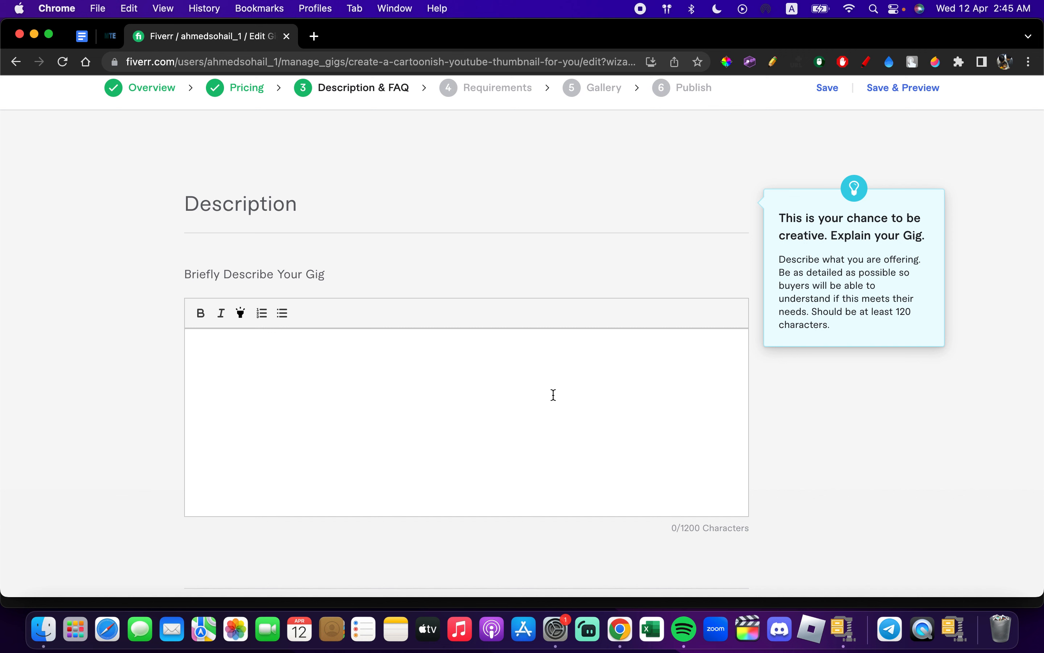
pyautogui.click(518, 403)
pyautogui.write('I will be cr')
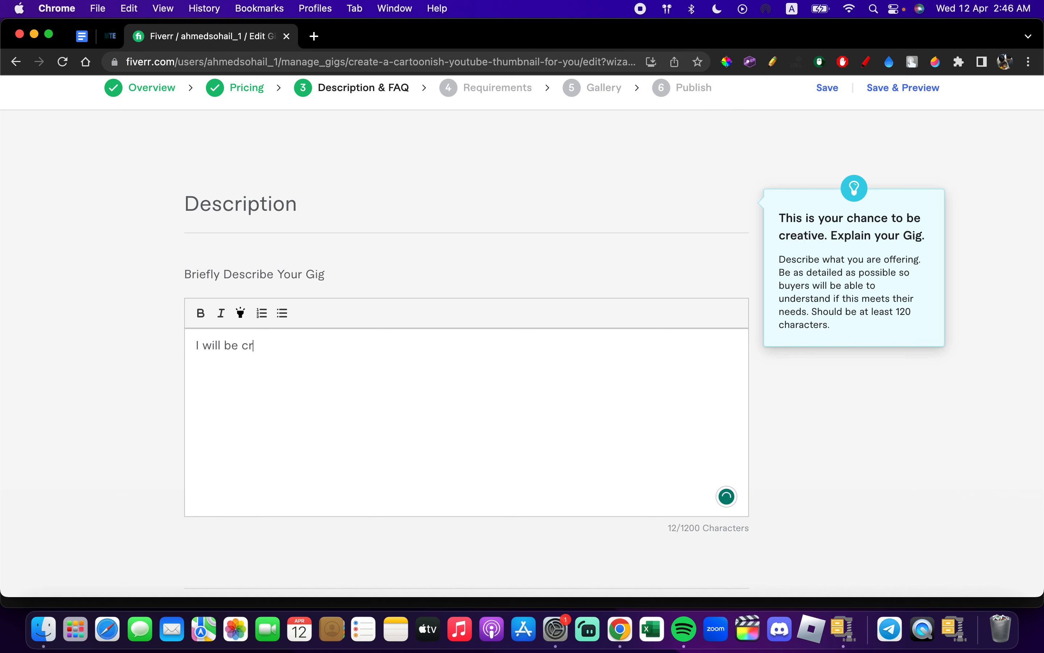
pyautogui.write('eating a thubnail based on your video tit')
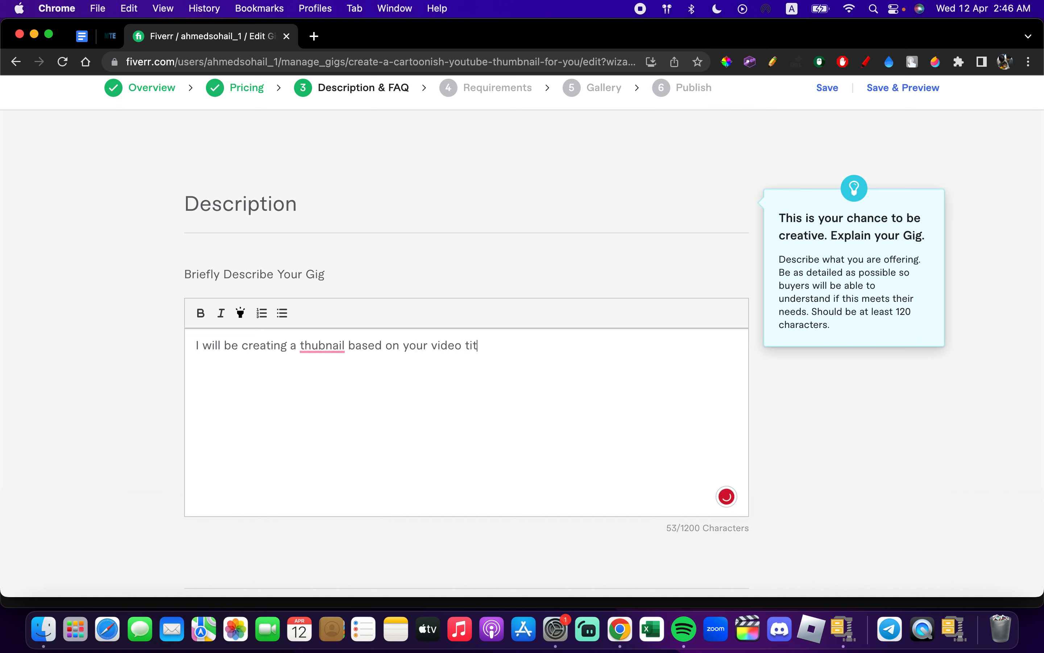
pyautogui.write('le and idea')
pyautogui.write('. ')
pyautogui.write('I will ')
pyautogui.write('get')
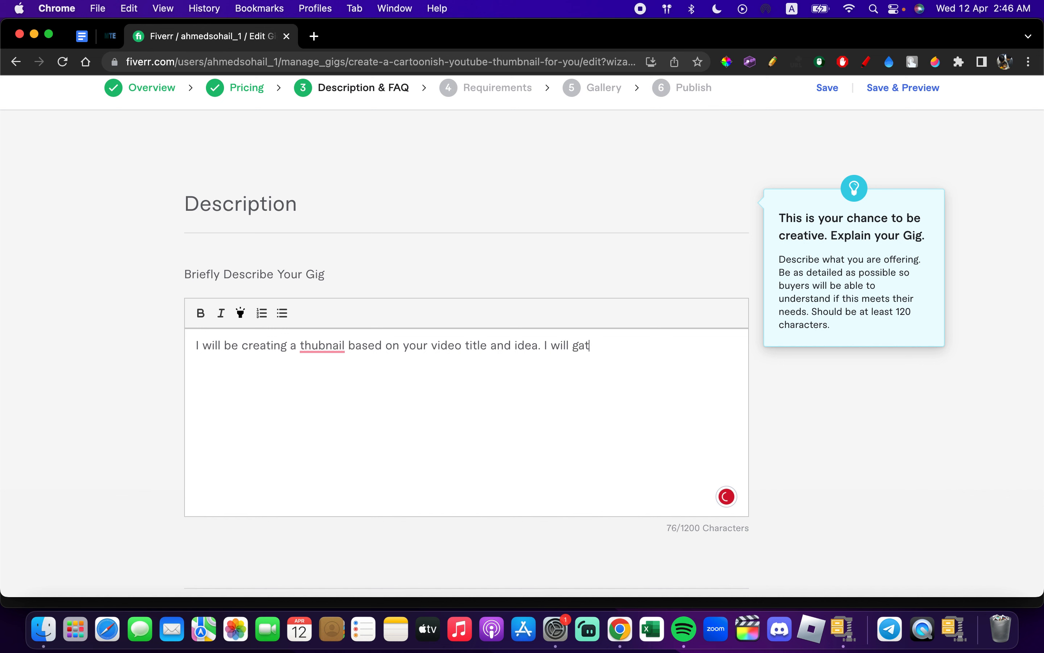
# - Continue the description with "I will need a few information before I can start working on it."
pyautogui.press('BackSpace')
pyautogui.press('BackSpace')
pyautogui.press('BackSpace')
pyautogui.write('need a few information befor')
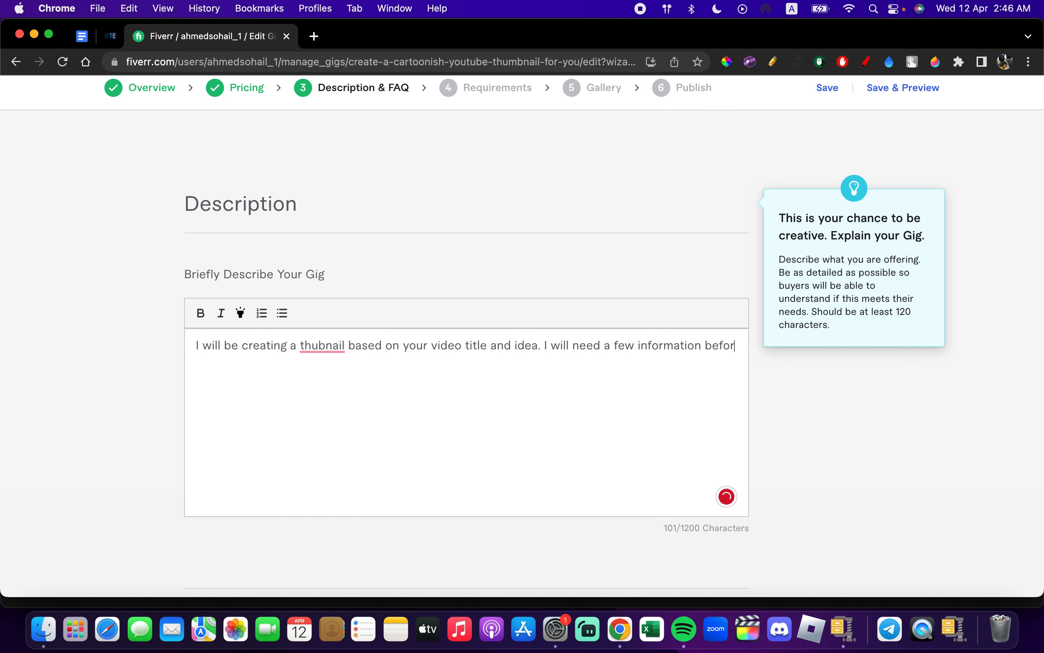
pyautogui.write('e I can start ')
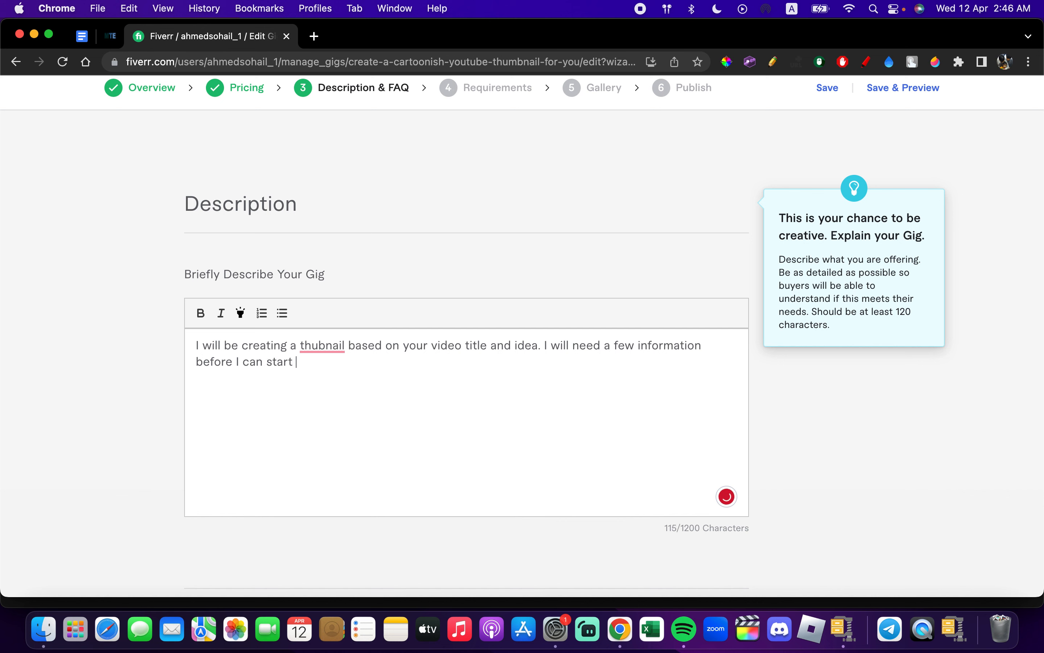
pyautogui.write('working on it. A')
# - Add "Such as your Logo, any Particular text you want to add into the thumbnail" to the description
pyautogui.press('BackSpace')
pyautogui.write('Such as ')
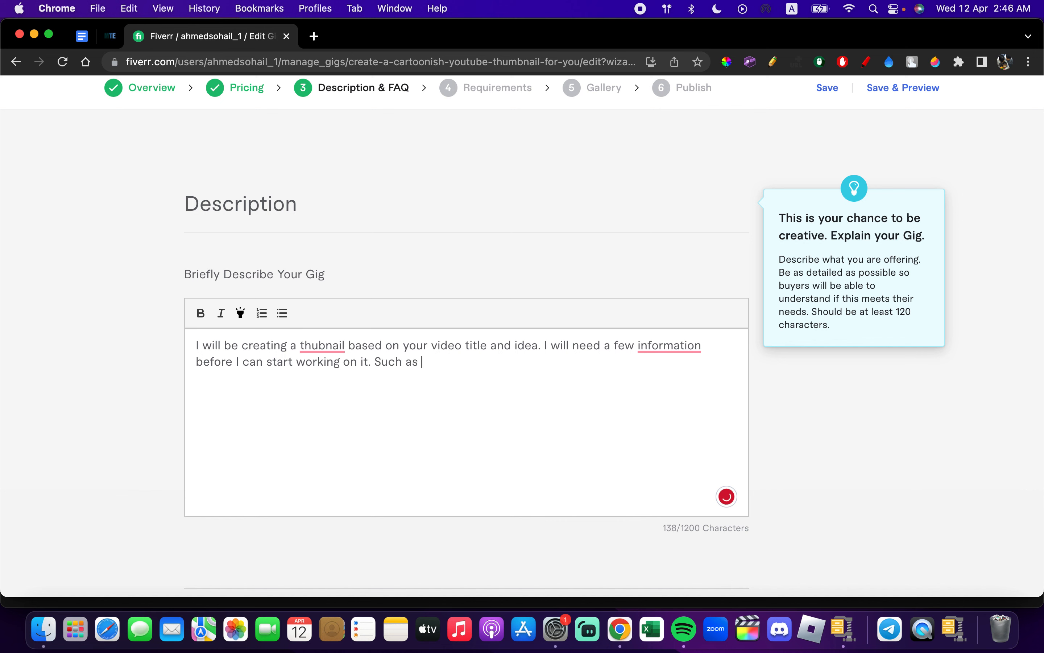
pyautogui.write('your Logo, any Particular ')
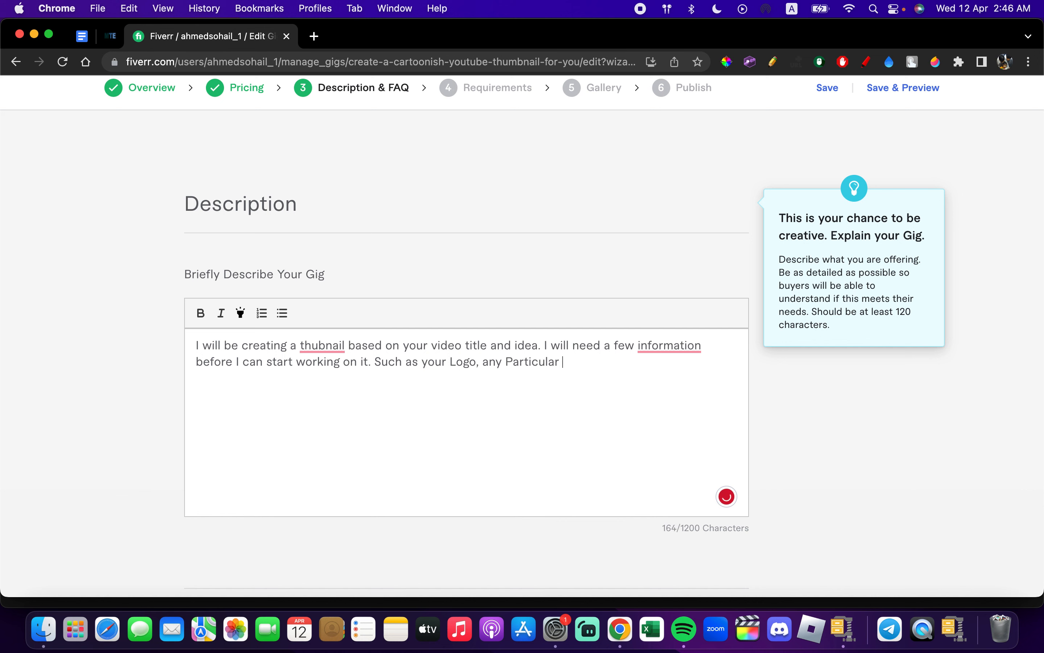
pyautogui.write('text you want to add ')
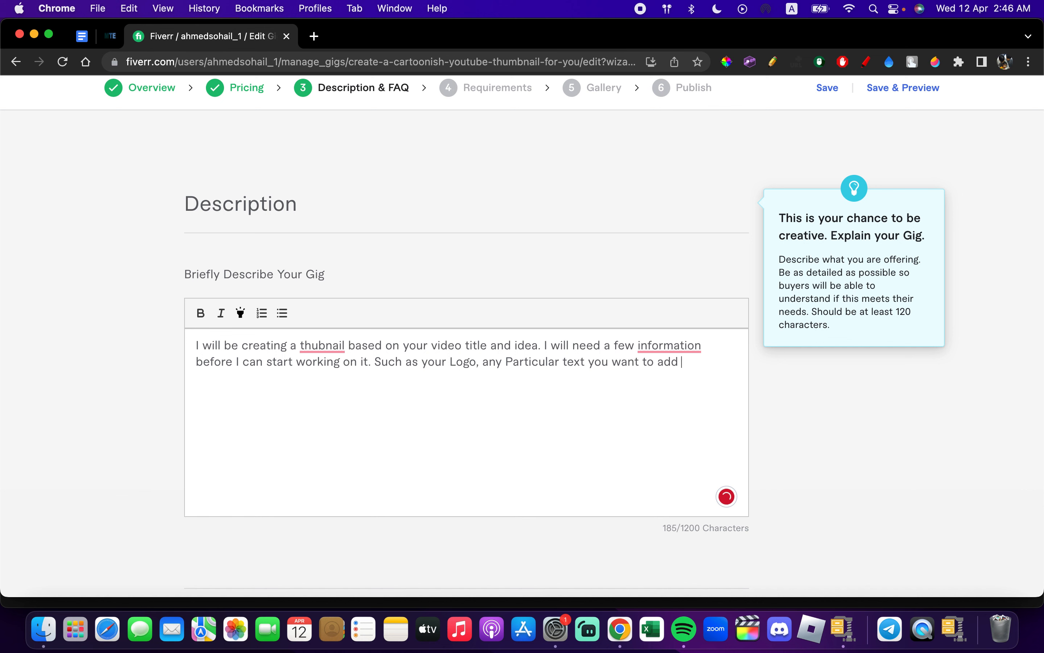
pyautogui.write('into the thumbnail and any')
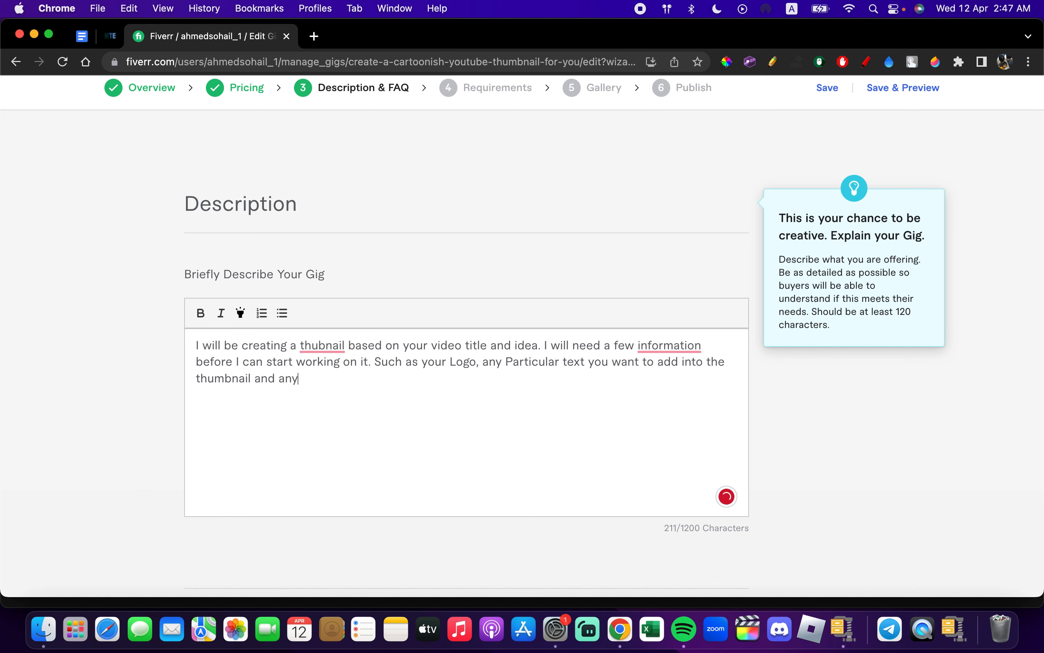
pyautogui.write(' images you woukld liek to')
# - Finish the description's last sentence with "and any images you would like to add."
pyautogui.press('BackSpace')
pyautogui.press('BackSpace')
pyautogui.press('BackSpace')
pyautogui.press('BackSpace')
pyautogui.press('BackSpace')
pyautogui.press('BackSpace')
pyautogui.press('BackSpace')
pyautogui.press('BackSpace')
pyautogui.press('BackSpace')
pyautogui.press('BackSpace')
pyautogui.press('BackSpace')
pyautogui.write('ld like to add.')
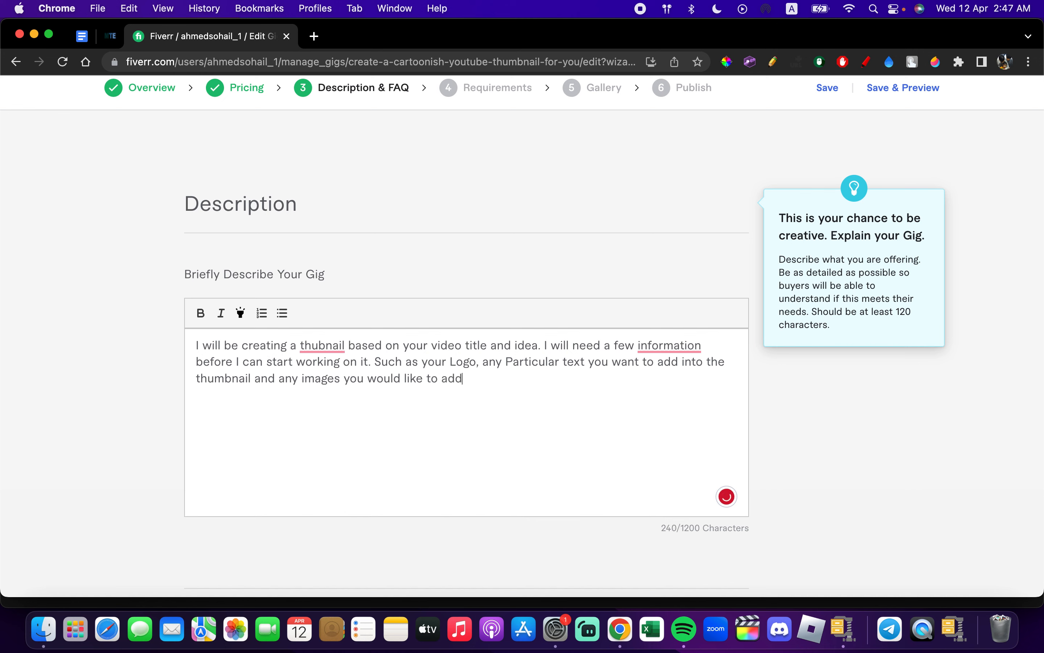
# - Accept the suggested corrections in the description: "pieces of information", "thumbnail", "to" instead of "into", and a comma before "and any images"
pyautogui.moveTo(692, 348)
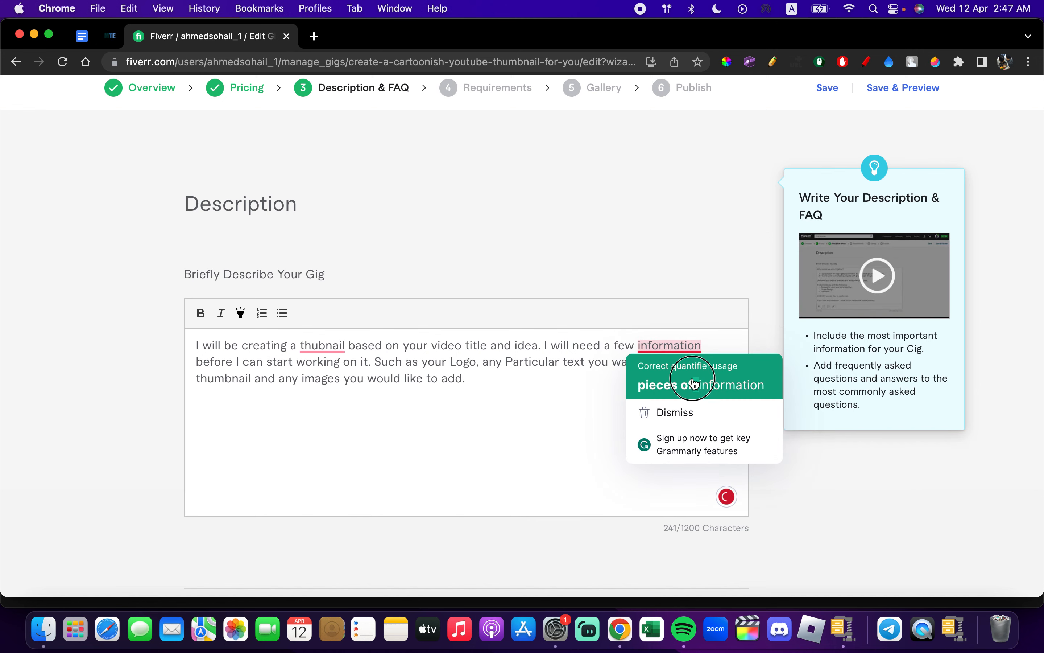
pyautogui.click(673, 385)
pyautogui.moveTo(342, 351)
pyautogui.click(331, 384)
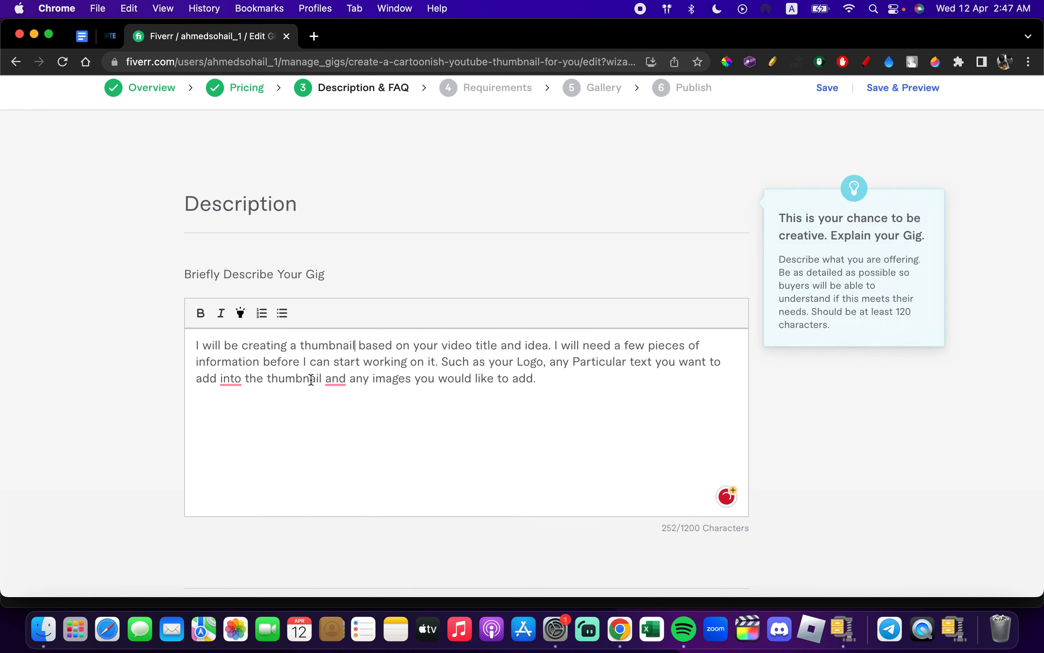
pyautogui.moveTo(226, 380)
pyautogui.click(242, 417)
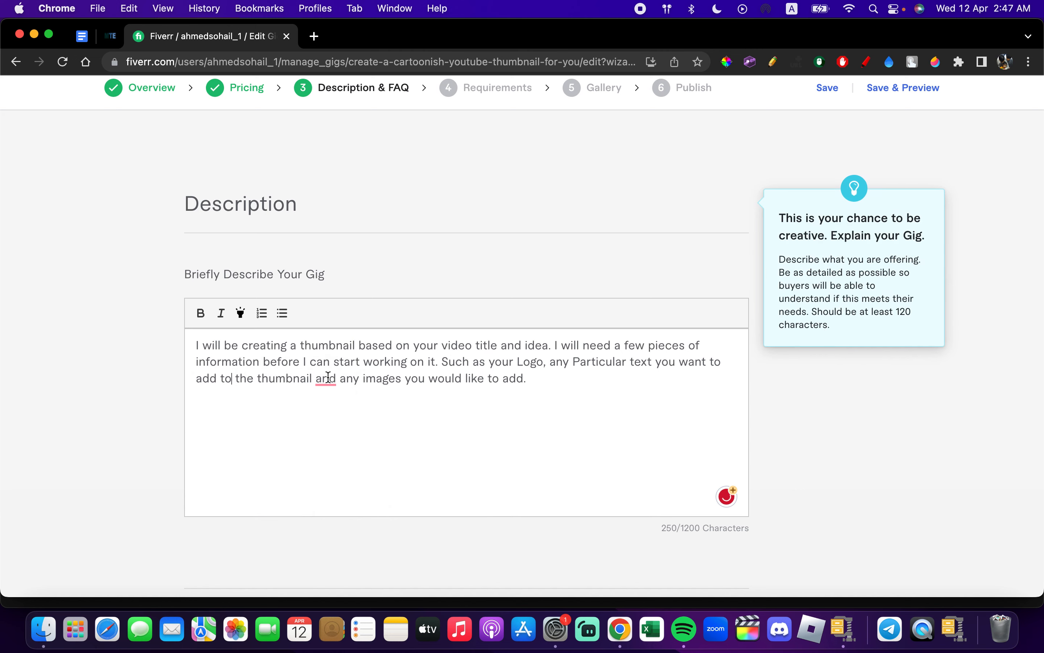
pyautogui.moveTo(327, 379)
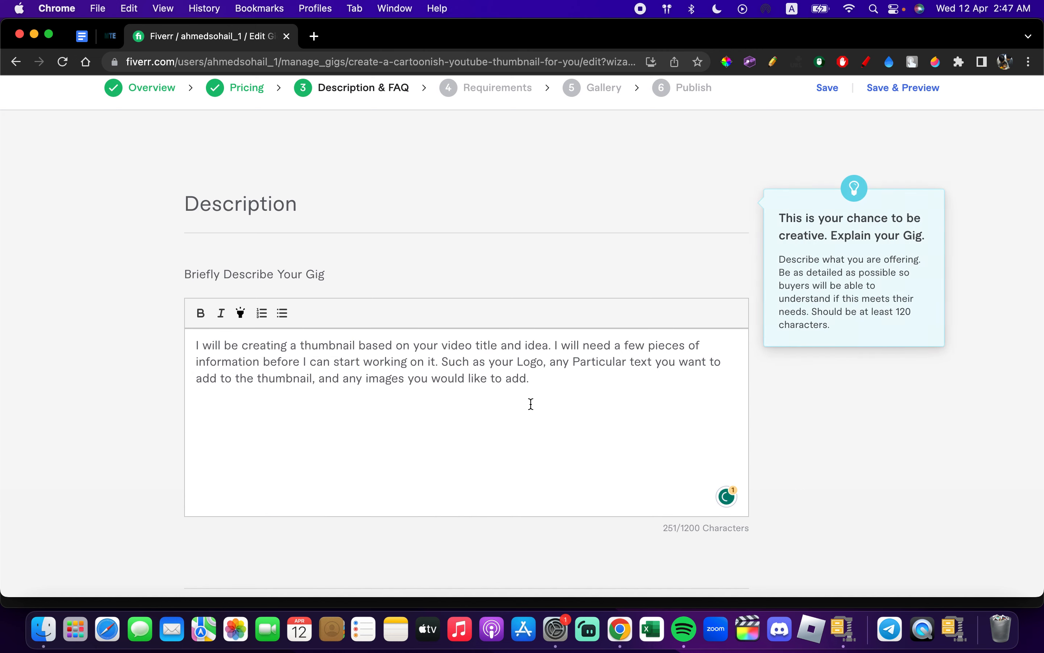
# - Save the Gig description without adding any FAQ and continue to the Requirements stage
pyautogui.scroll(-5, 555, 383)
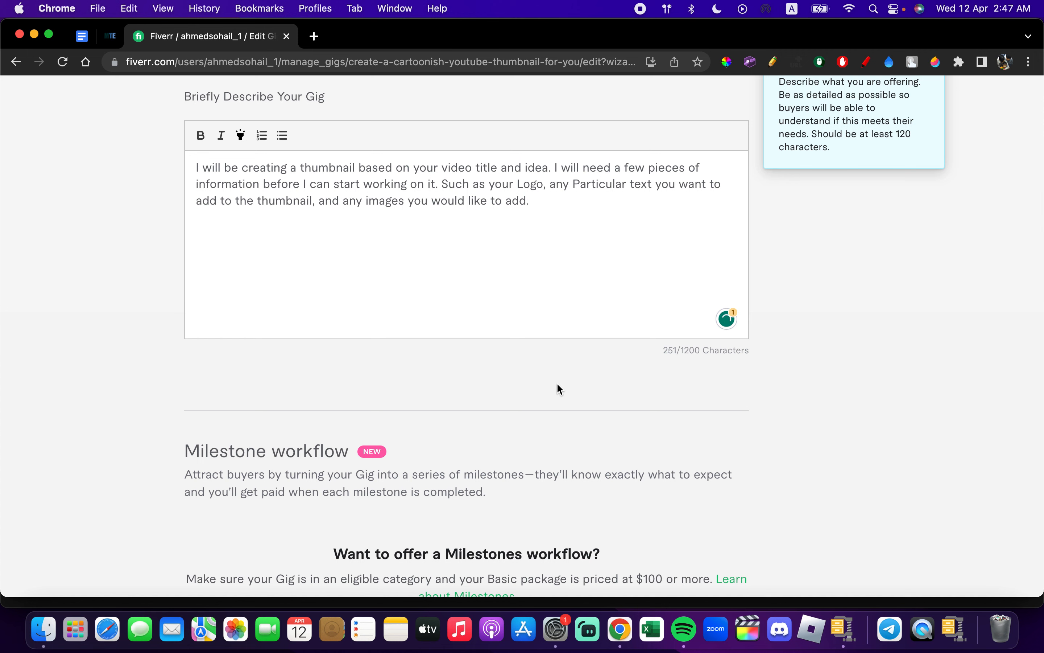
pyautogui.moveTo(683, 351); pyautogui.dragTo(717, 351)
pyautogui.scroll(-5, 650, 396)
pyautogui.scroll(3, 650, 390)
pyautogui.scroll(-1, 650, 390)
pyautogui.scroll(-10, 650, 390)
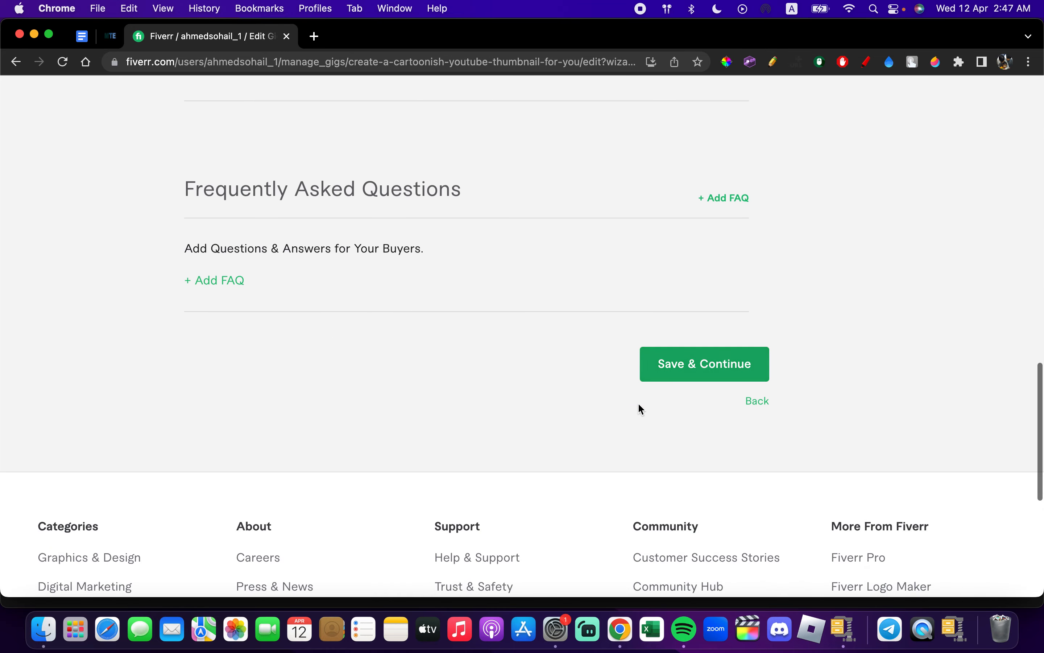
pyautogui.click(703, 380)
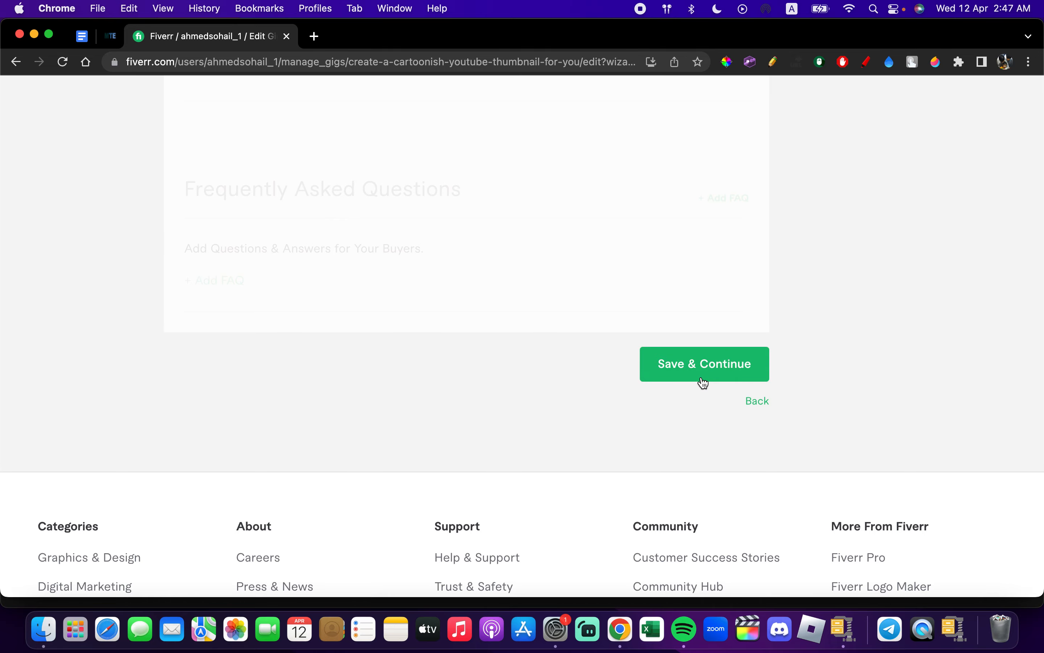
# - Start a new required buyer question under Your Questions that reads "Do you have a Logo"
pyautogui.scroll(-1, 702, 376)
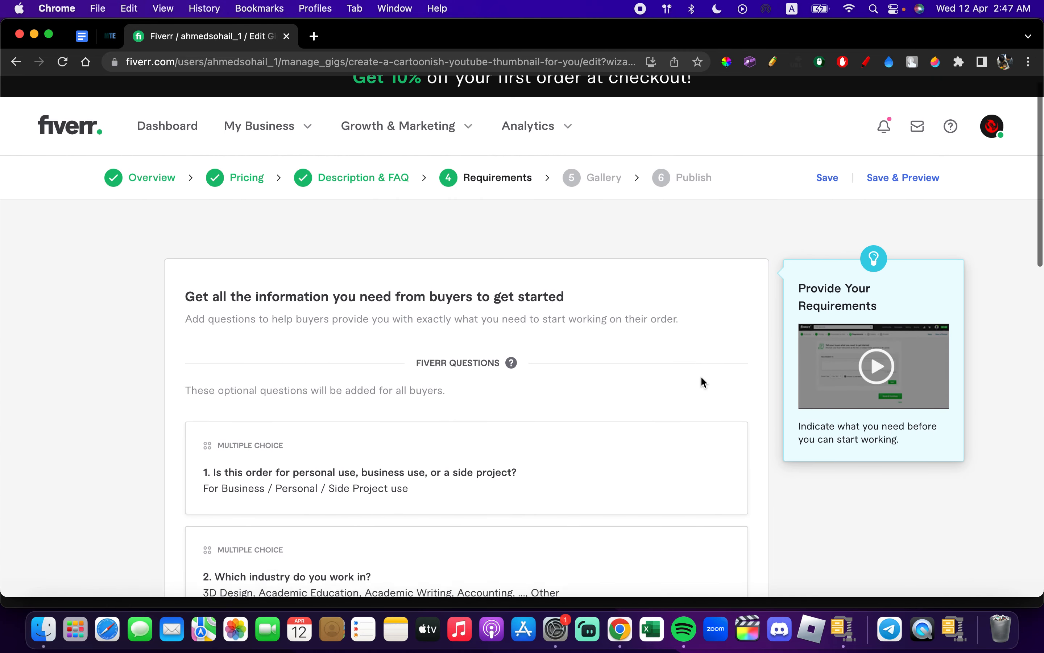
pyautogui.scroll(-2, 703, 382)
pyautogui.scroll(-4, 701, 378)
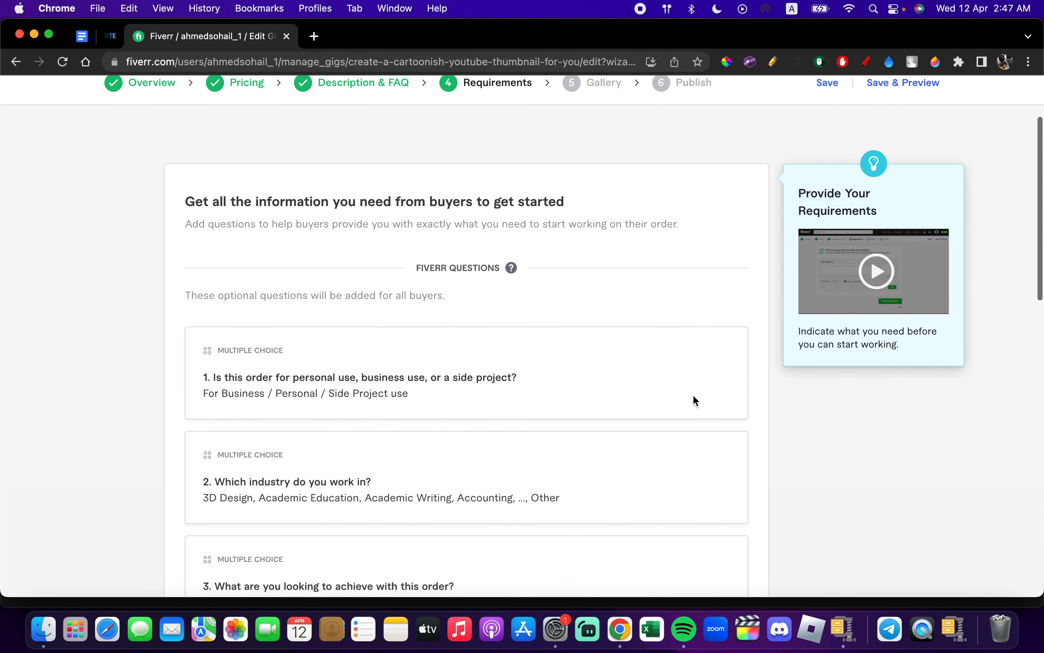
pyautogui.scroll(-5, 695, 397)
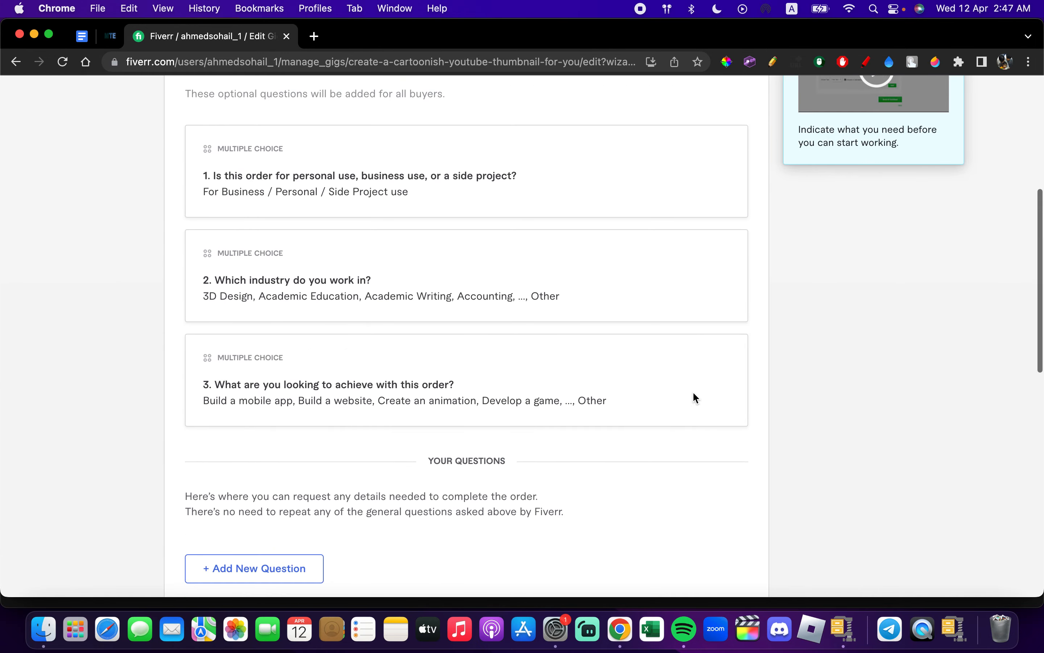
pyautogui.click(274, 458)
pyautogui.click(313, 510)
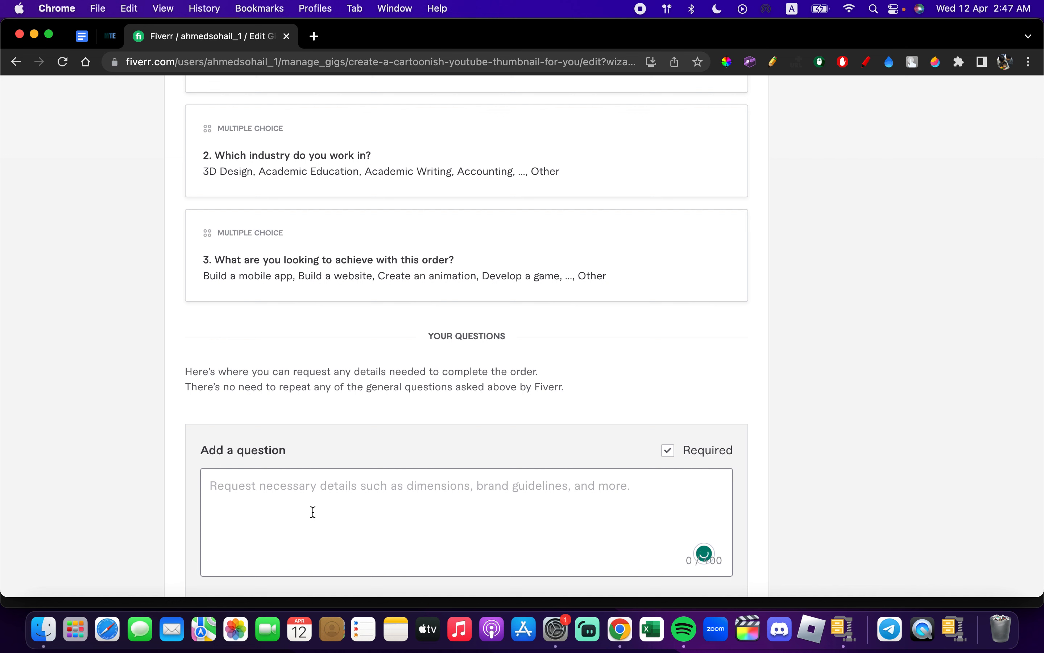
pyautogui.write('Do you have a Logo')
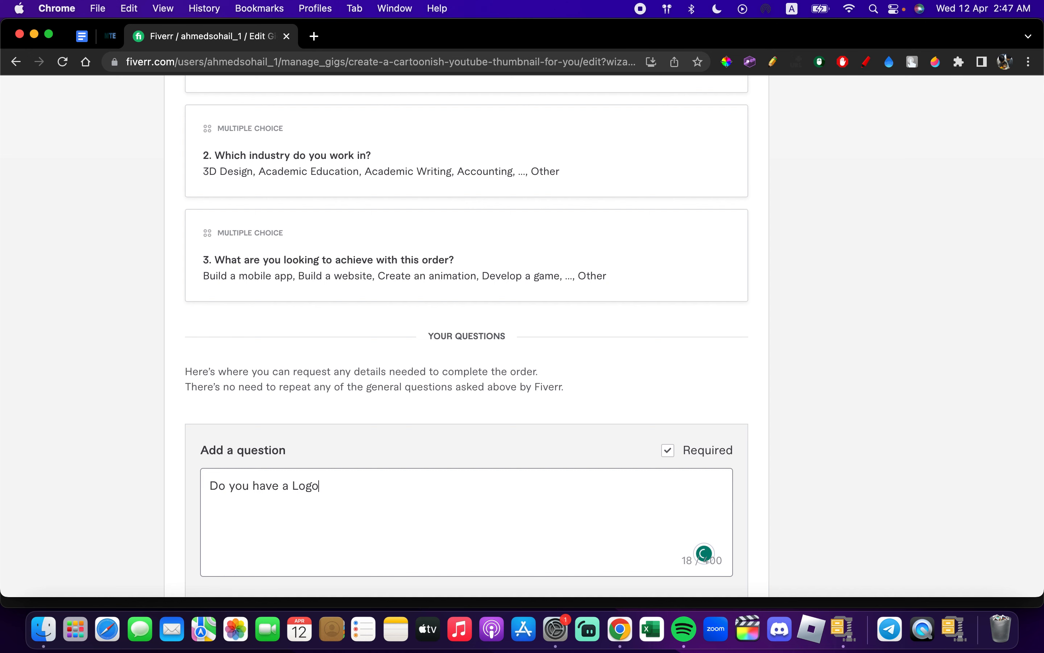
# - Make the logo question multiple choice with the options "Yes" and "No", and add it to the requirements
pyautogui.scroll(-5, 303, 537)
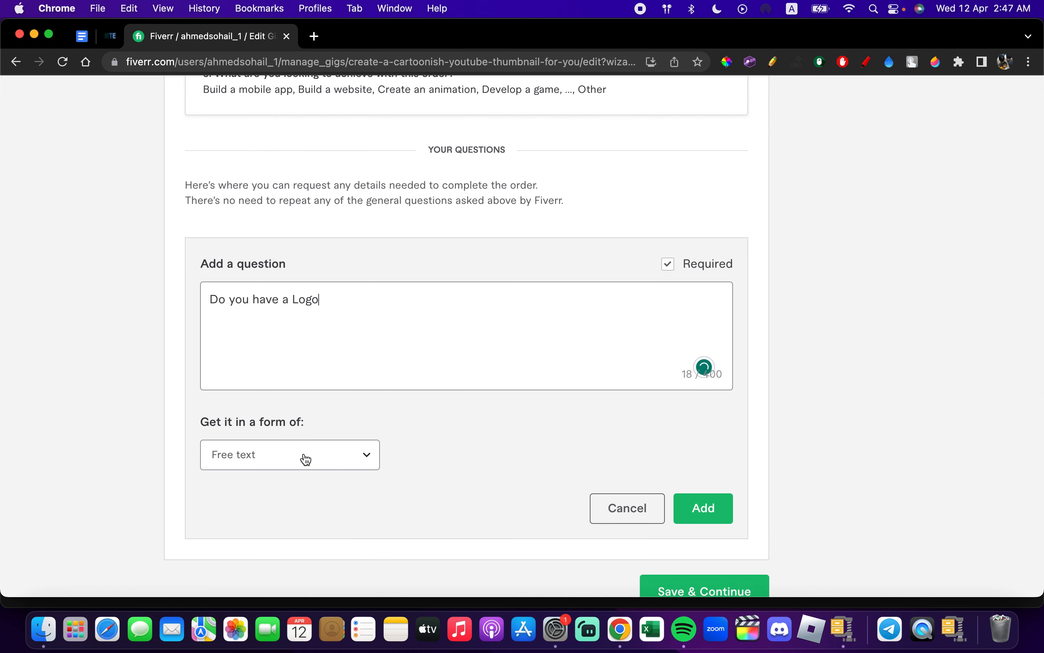
pyautogui.click(306, 459)
pyautogui.click(273, 387)
pyautogui.click(287, 513)
pyautogui.write('Yes')
pyautogui.click(290, 549)
pyautogui.write('No')
pyautogui.scroll(-5, 690, 464)
pyautogui.click(708, 452)
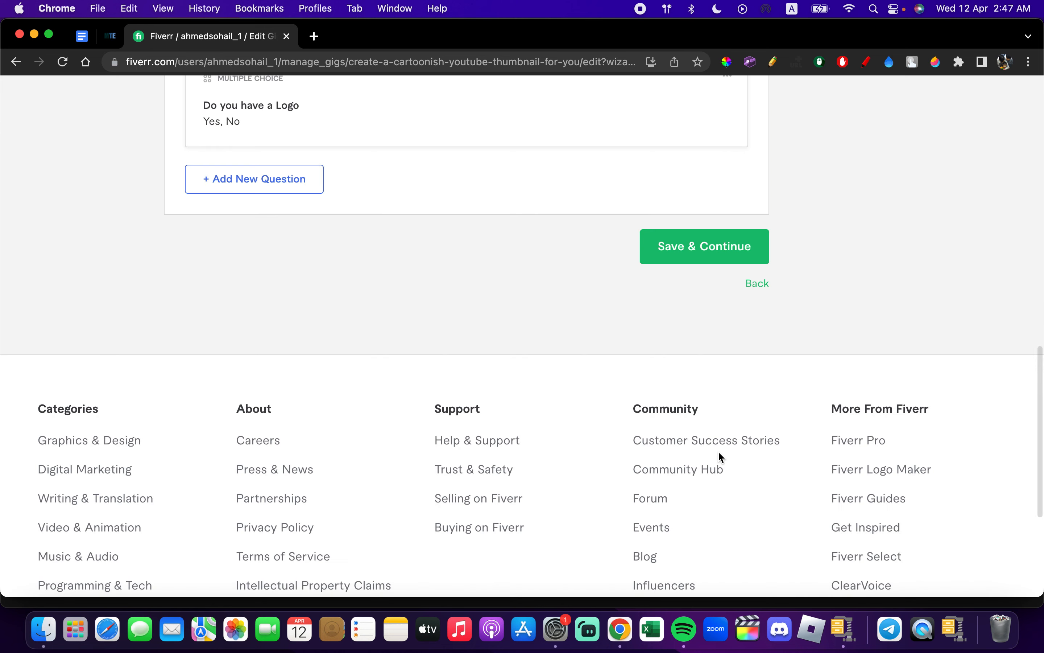
# - Save the buyer requirements and continue to the Gallery stage
pyautogui.scroll(4, 593, 250)
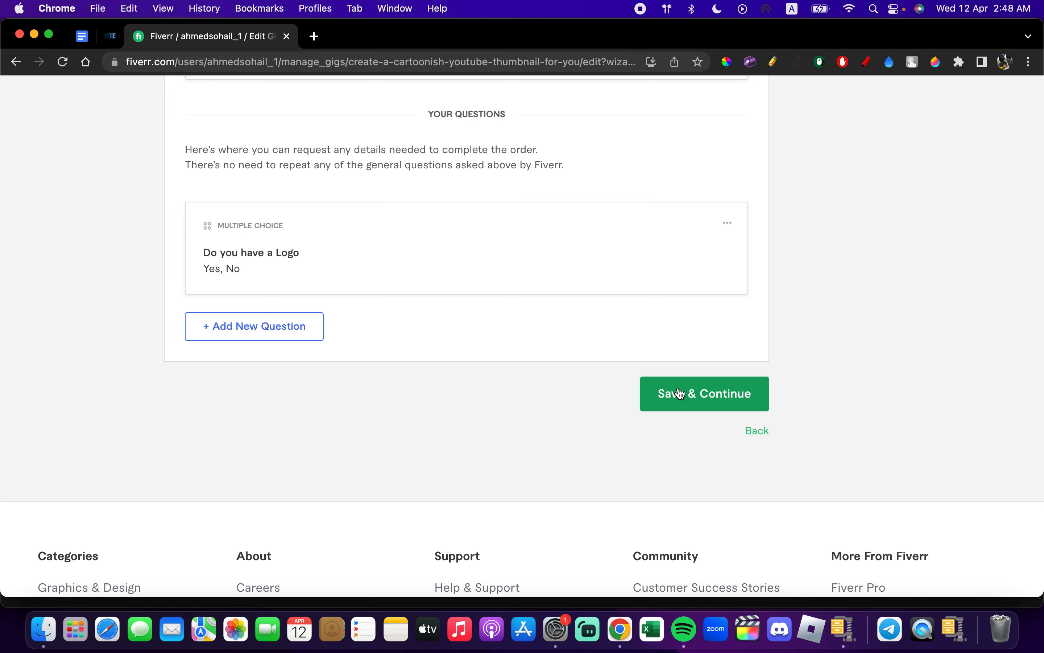
pyautogui.click(713, 406)
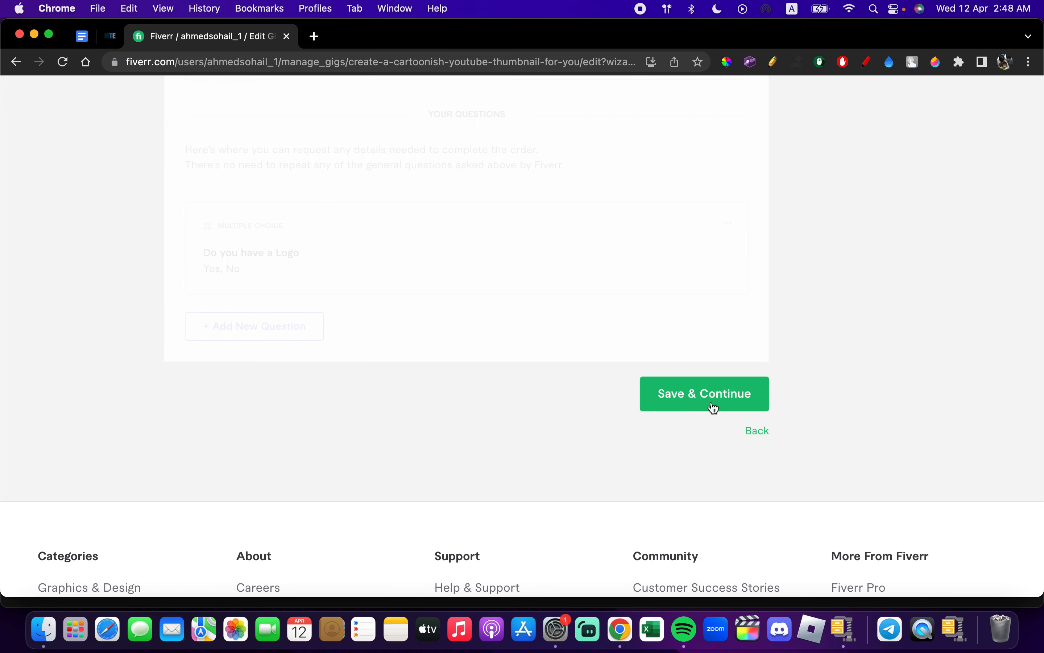
# - Examine the Gig gallery's image, video and document upload sections along with their guidelines
pyautogui.scroll(-4, 472, 414)
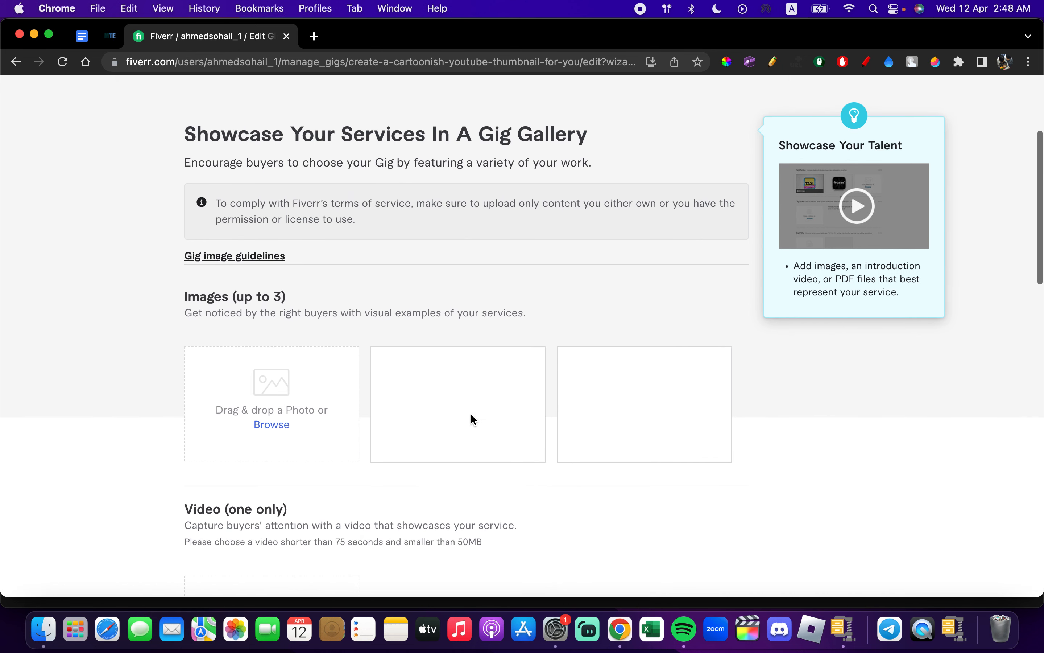
pyautogui.scroll(-3, 472, 415)
pyautogui.scroll(4, 471, 415)
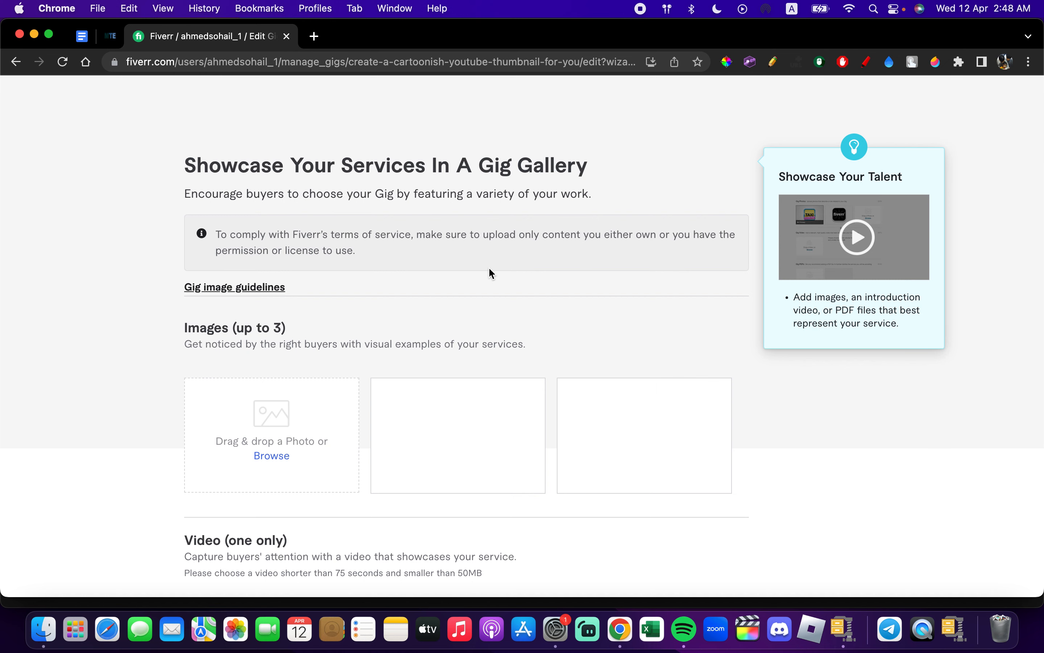
pyautogui.scroll(-5, 486, 293)
pyautogui.scroll(-5, 488, 296)
pyautogui.scroll(9, 488, 296)
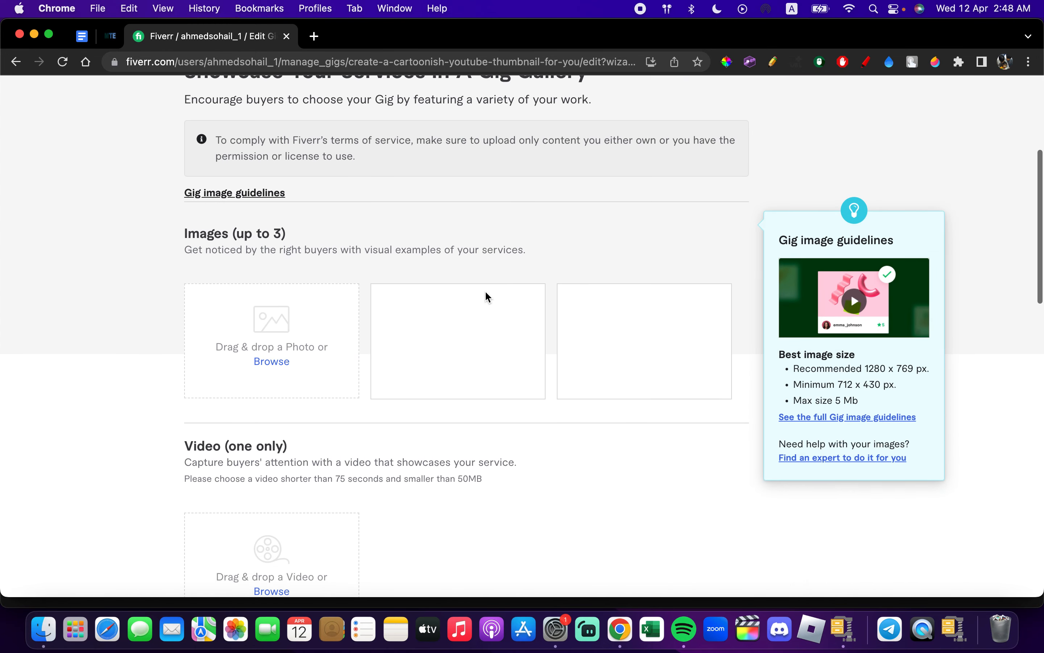
pyautogui.scroll(-3, 287, 410)
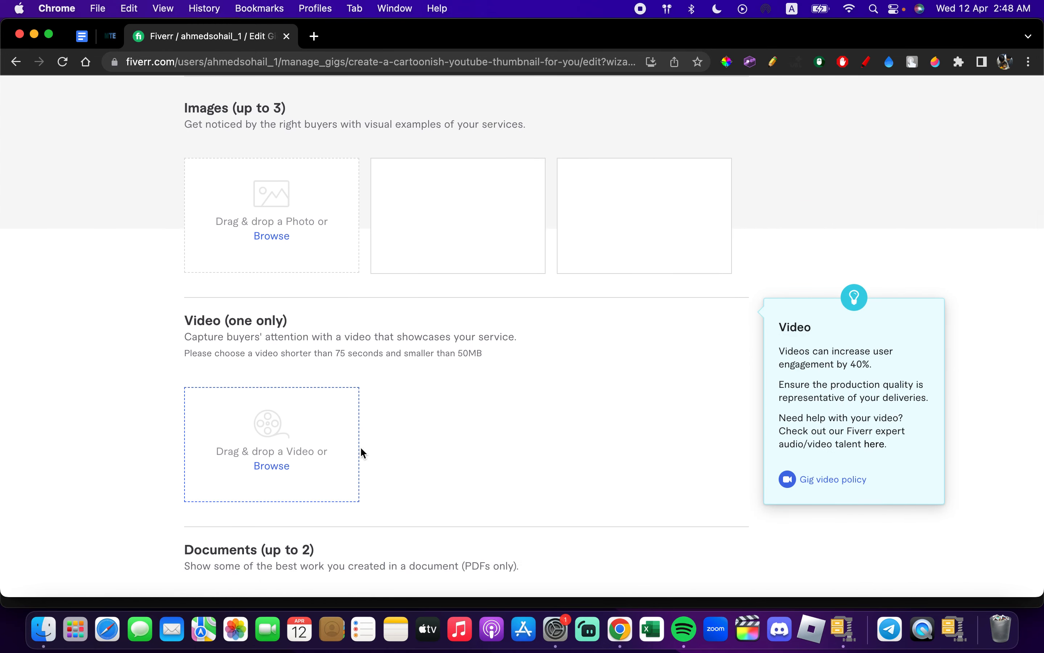
pyautogui.scroll(-4, 396, 451)
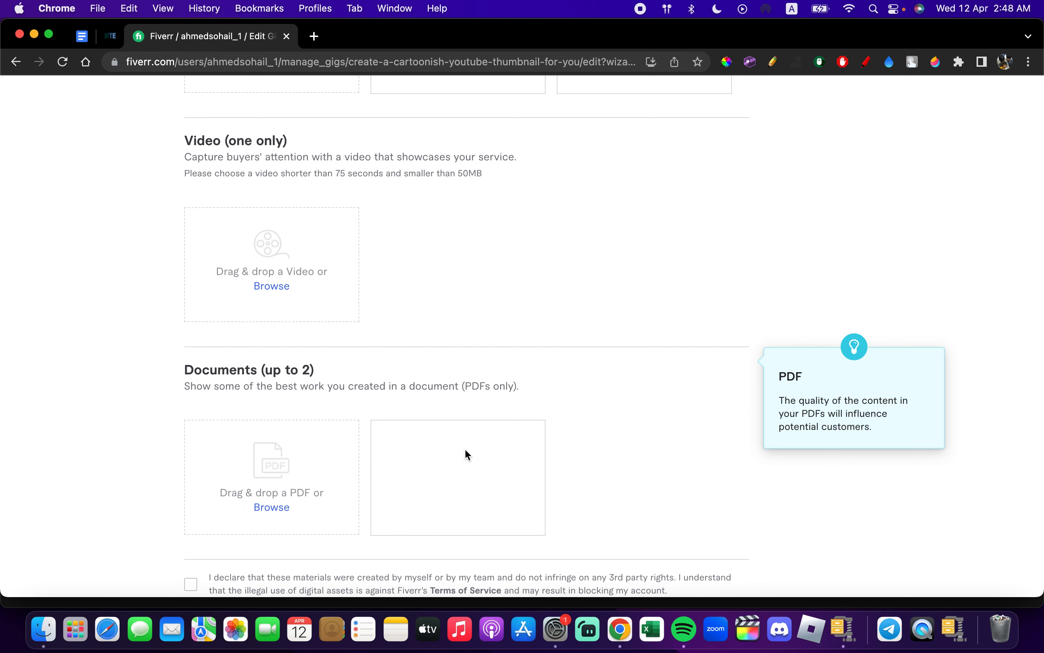
pyautogui.scroll(-1, 466, 449)
pyautogui.scroll(11, 466, 449)
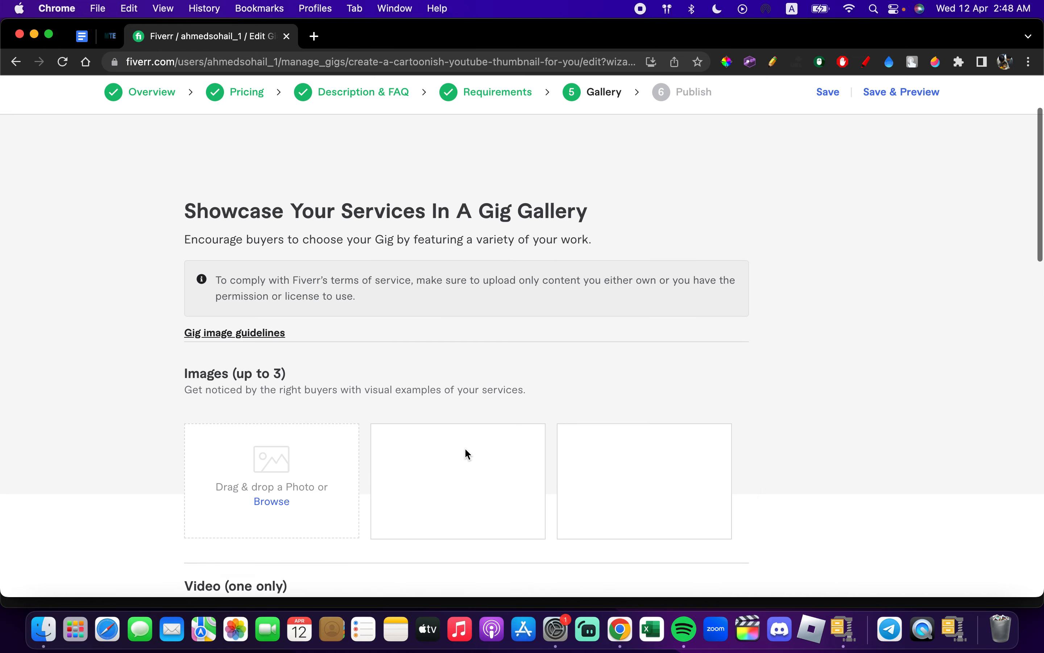
pyautogui.scroll(-2, 465, 449)
pyautogui.scroll(-1, 467, 453)
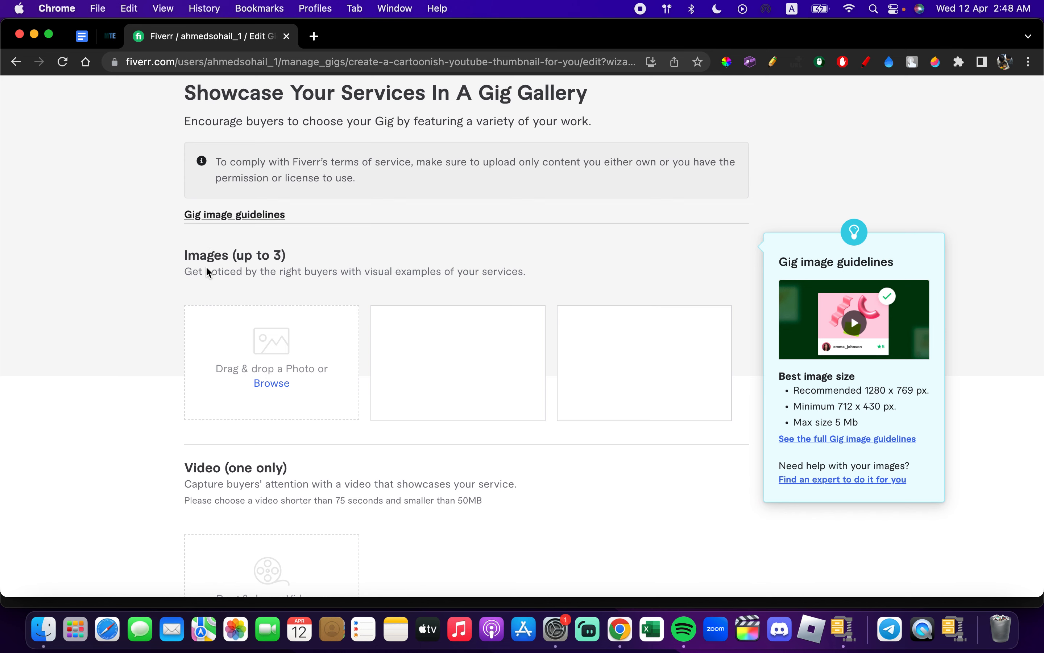
# - Try to transfer the "Professional YouTube Thumbnails" picture straight from its browser tab into the Gig's first image slot
pyautogui.click(111, 37)
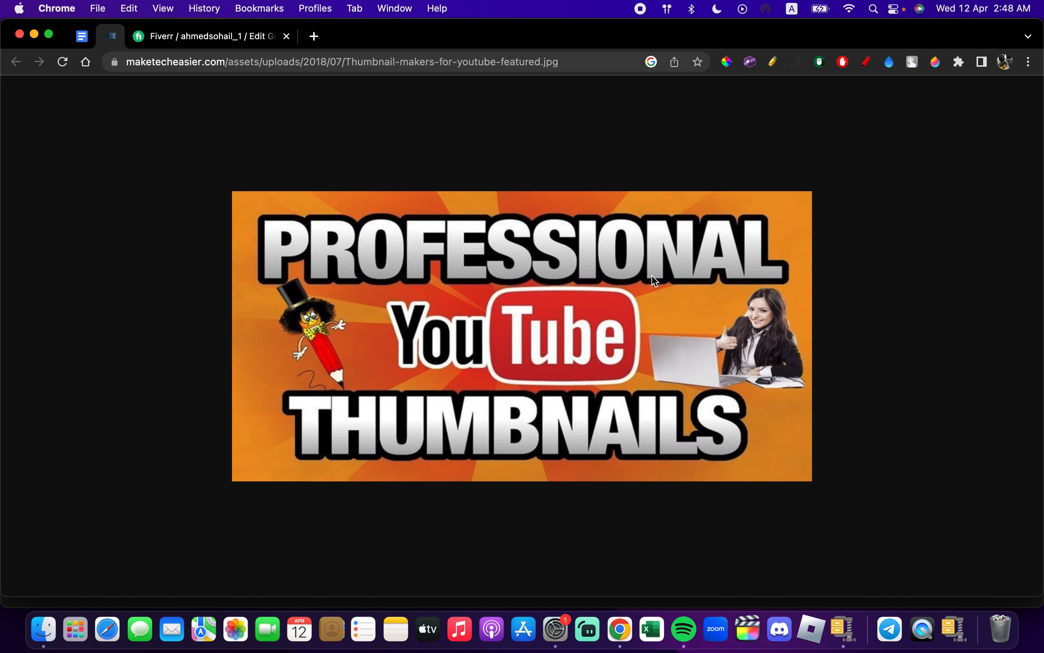
pyautogui.moveTo(543, 235); pyautogui.dragTo(280, 356)
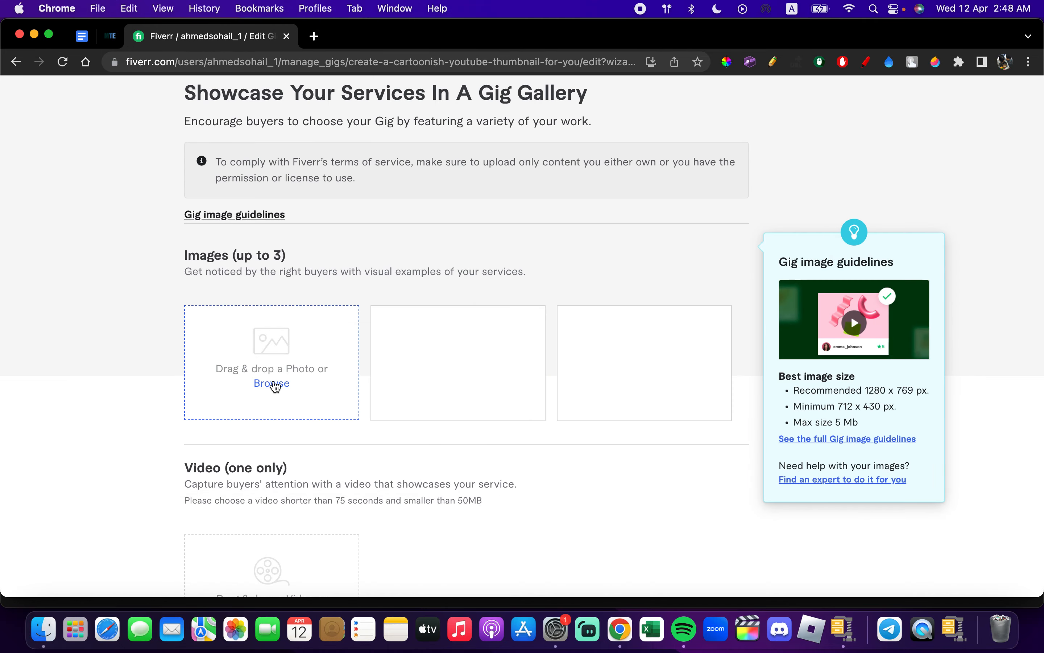
# - Save the "Professional YouTube Thumbnails" picture to Downloads and try to upload it to the Gig's first image slot
pyautogui.click(111, 36)
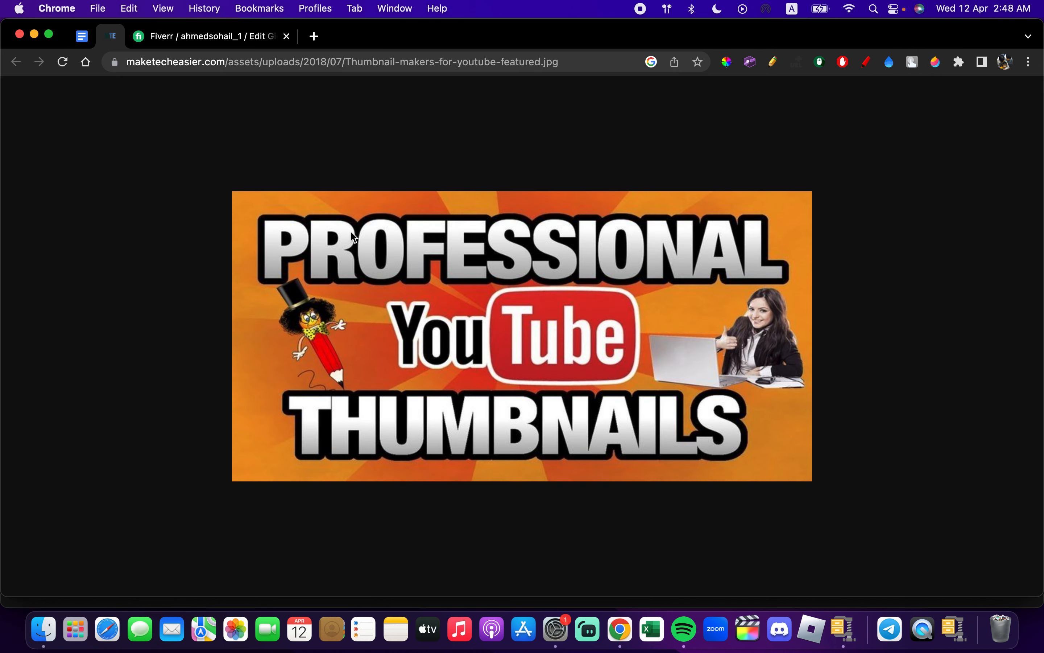
pyautogui.rightClick(375, 252)
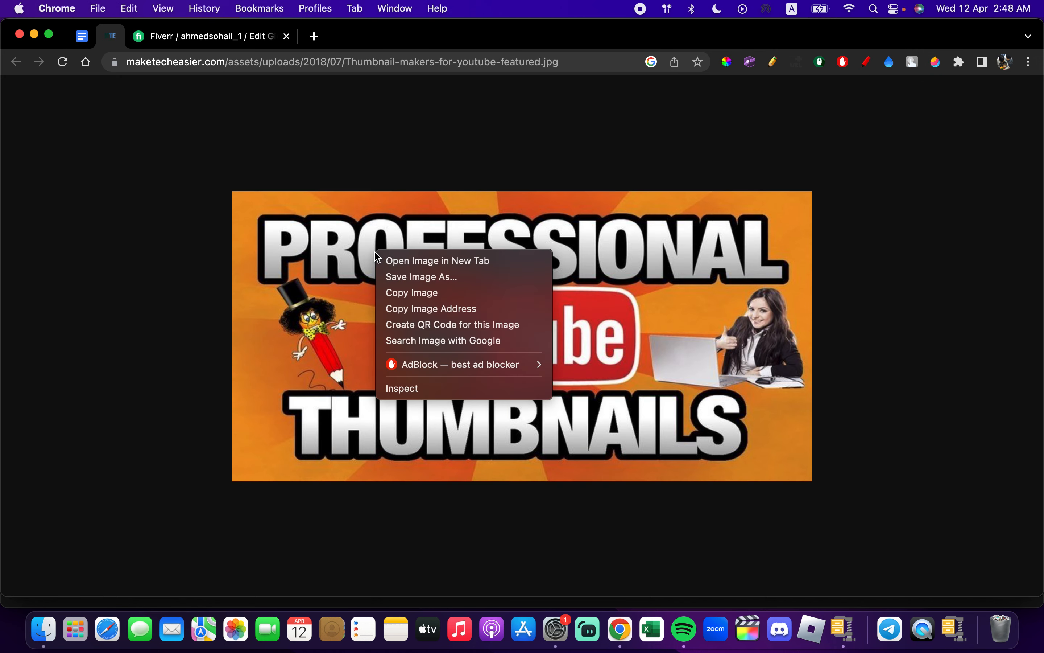
pyautogui.click(414, 293)
pyautogui.rightClick(423, 286)
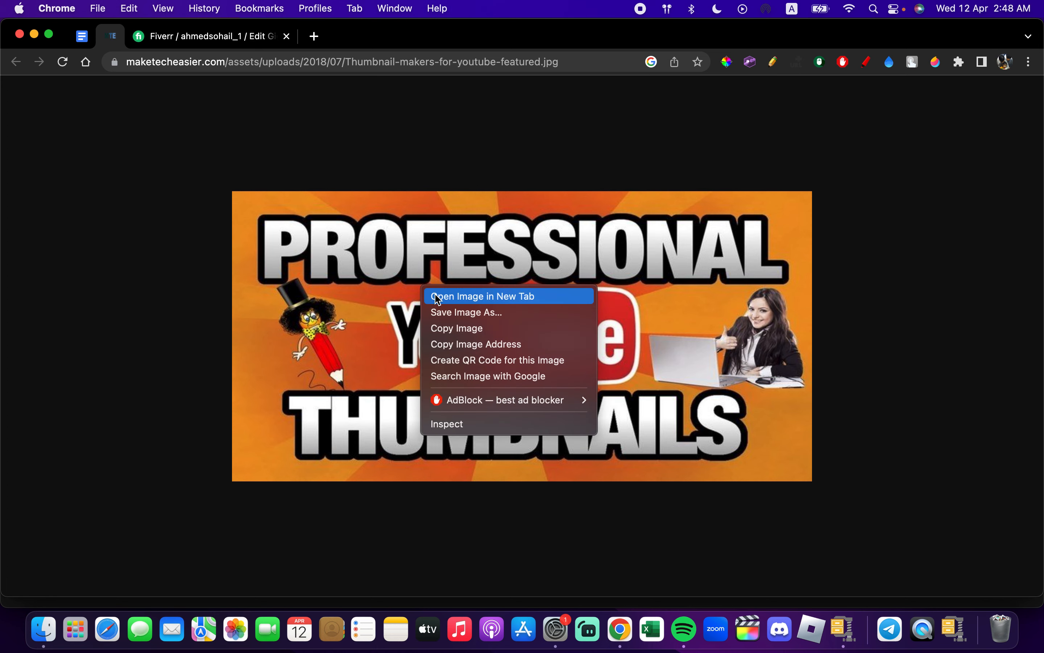
pyautogui.click(449, 312)
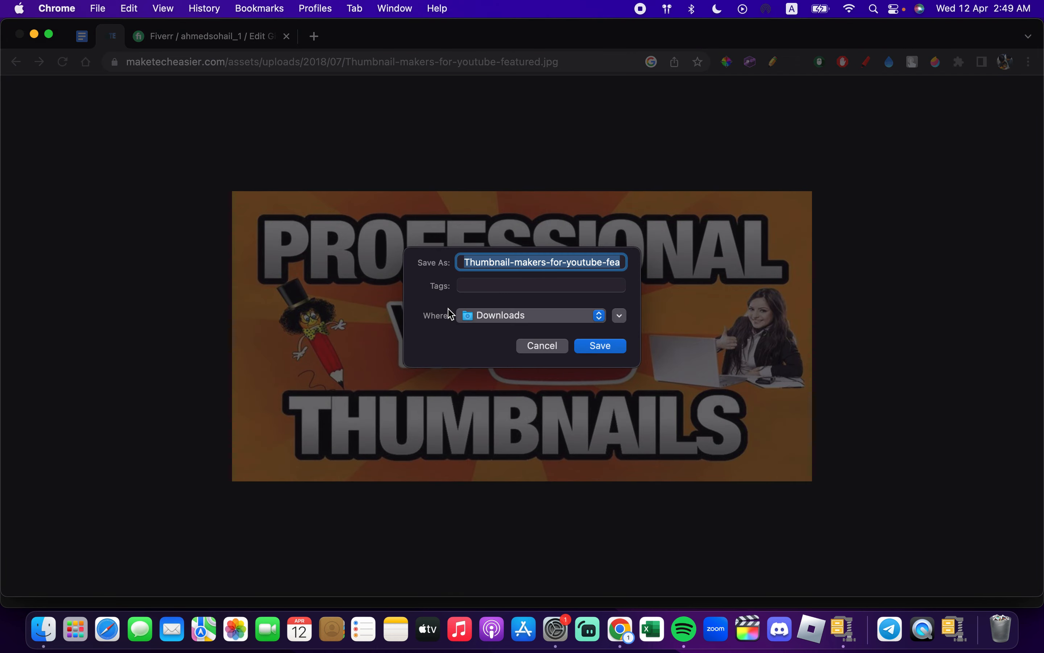
pyautogui.click(600, 346)
pyautogui.click(235, 36)
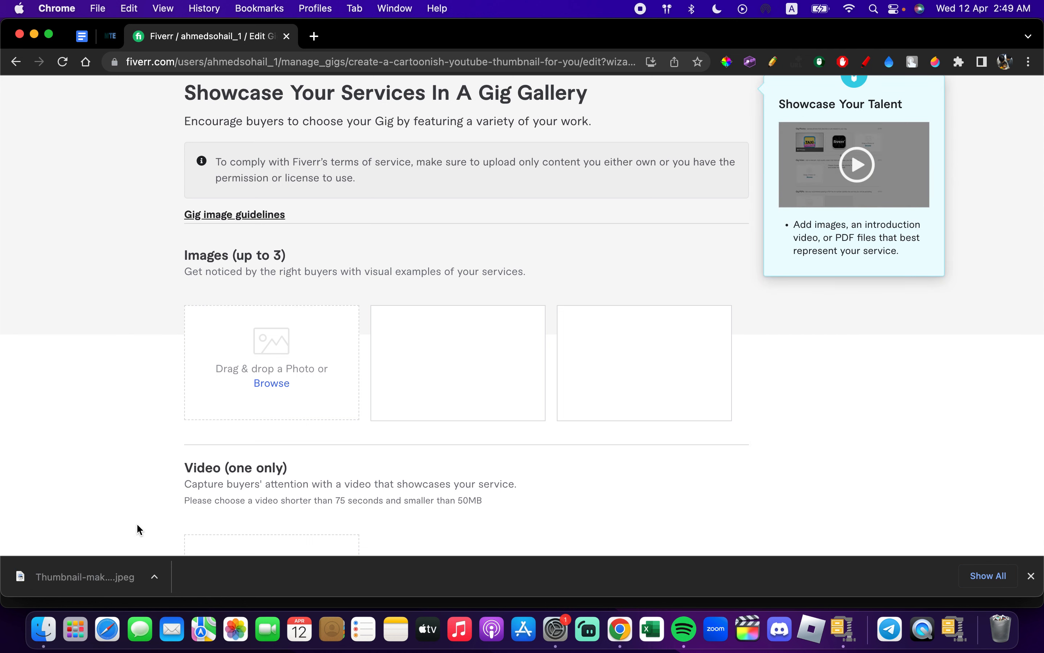
pyautogui.moveTo(113, 568); pyautogui.dragTo(248, 362)
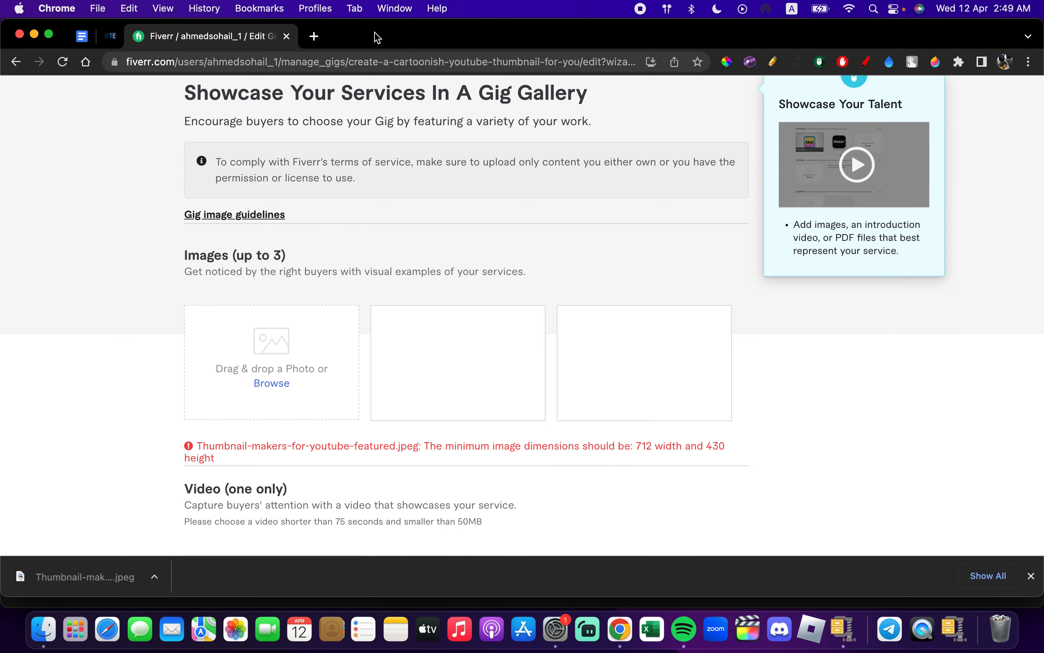
# - Search Google Images for "youtube thumbnails" in a new browser tab
pyautogui.click(314, 36)
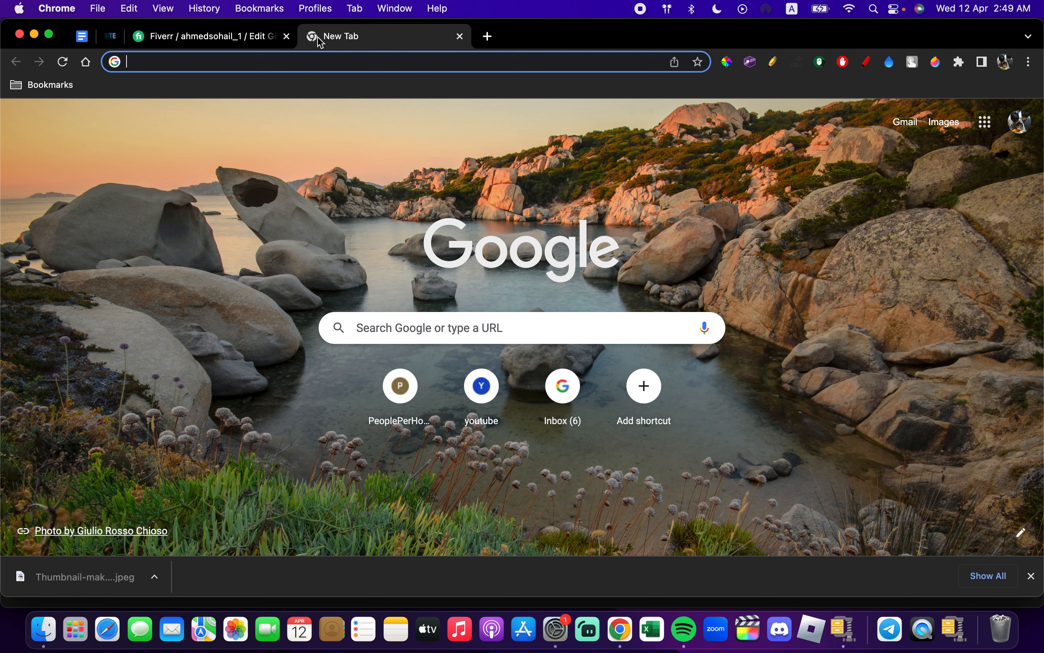
pyautogui.write('youtube thu')
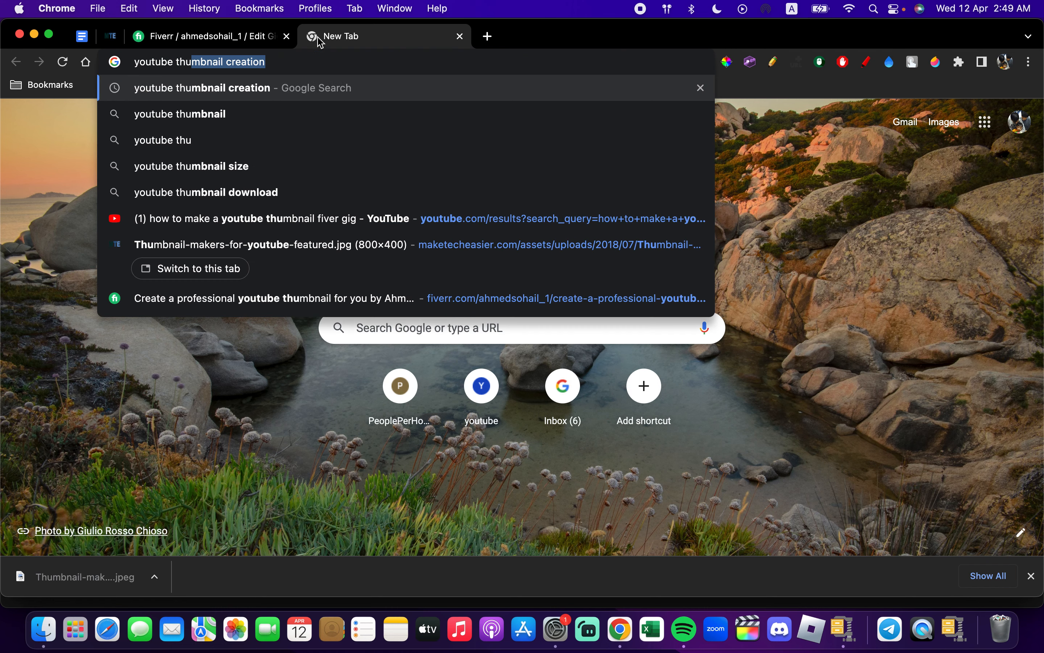
pyautogui.write('mbnails')
pyautogui.press('Return')
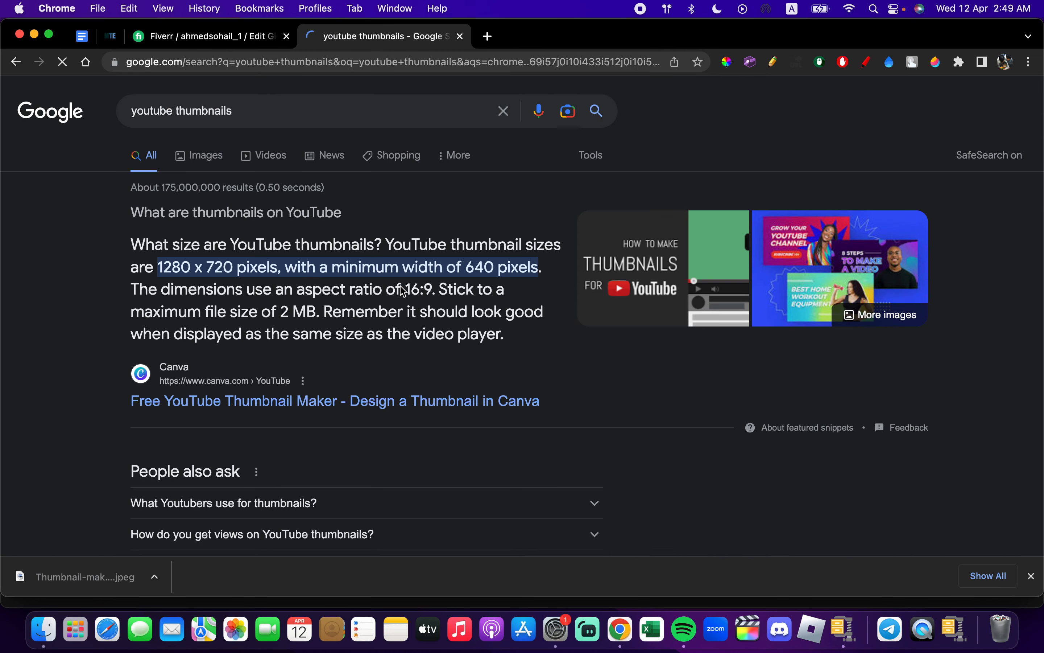
pyautogui.click(211, 169)
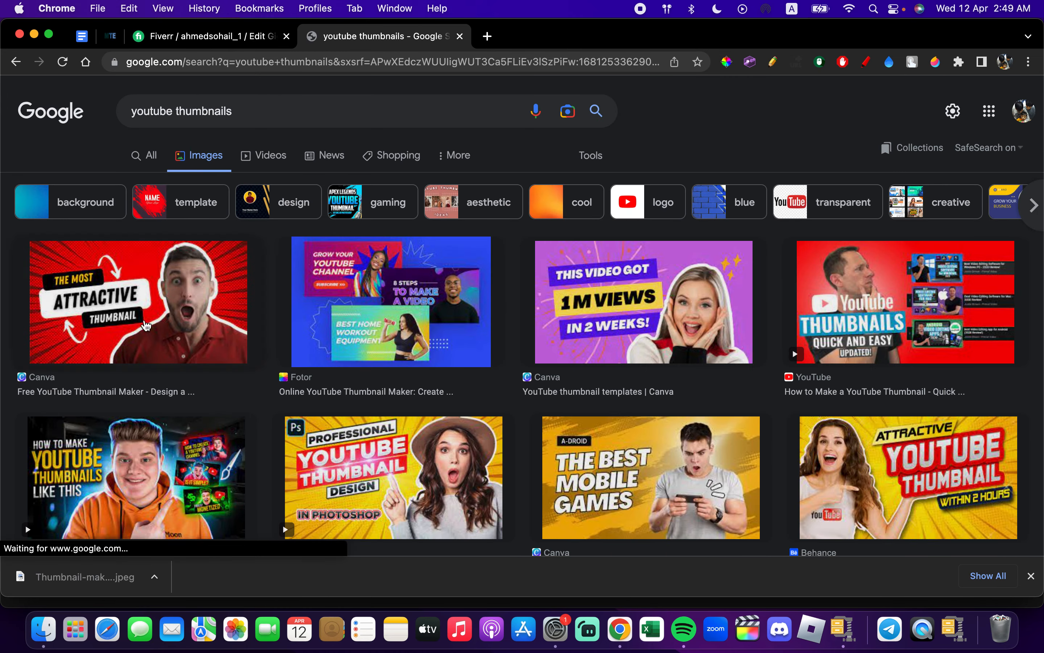
# - Save Canva's "The Most Attractive Thumbnail" picture to Downloads and try to upload it to the Gig's first image slot
pyautogui.click(138, 322)
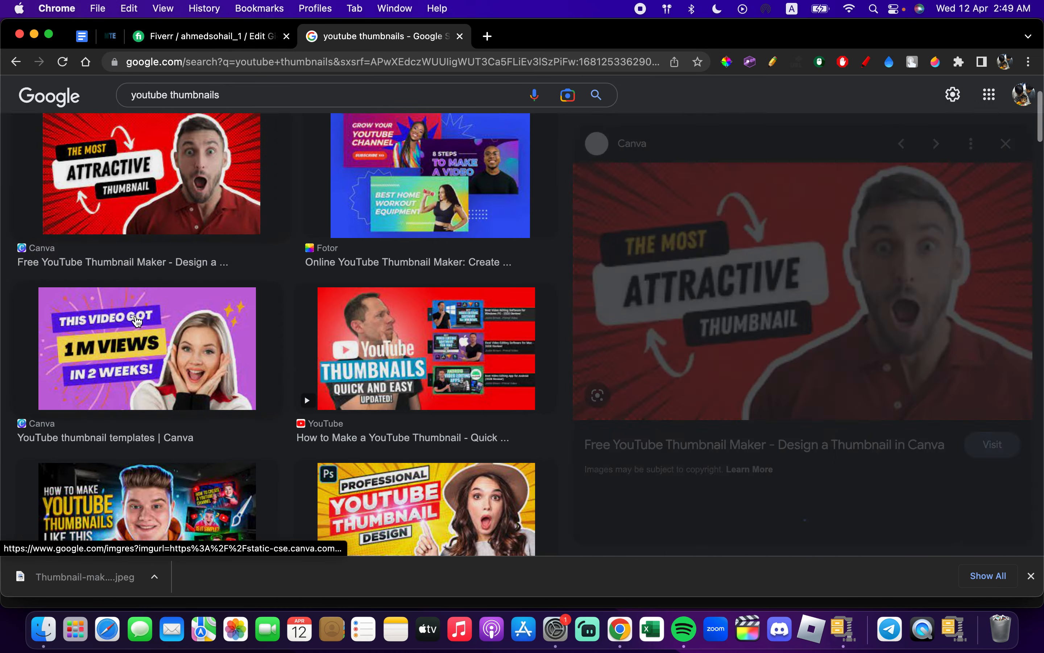
pyautogui.rightClick(780, 253)
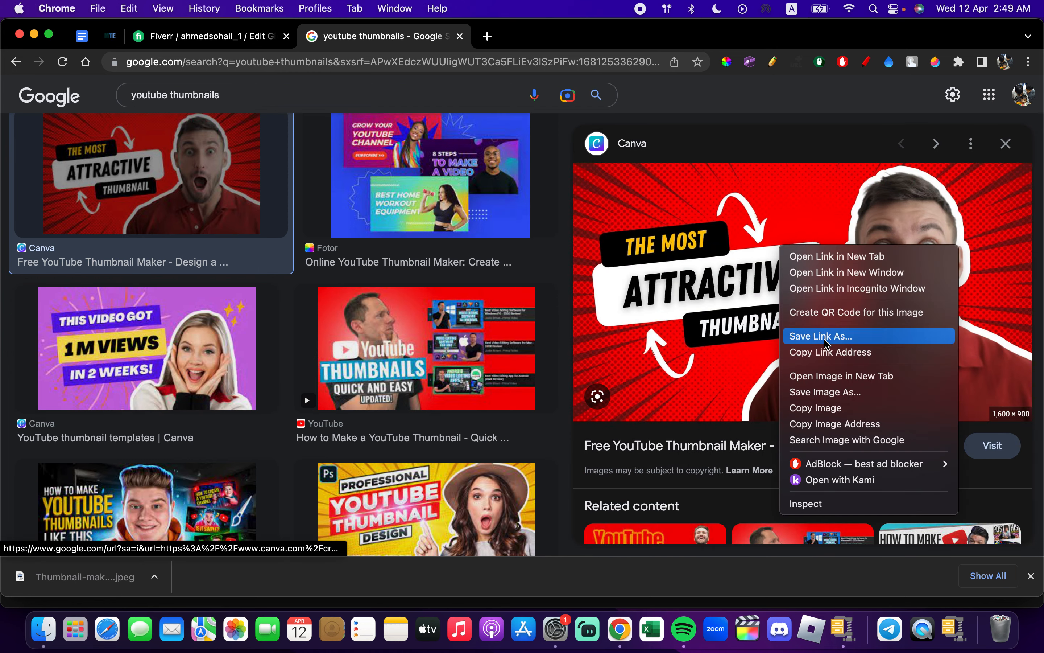
pyautogui.click(833, 396)
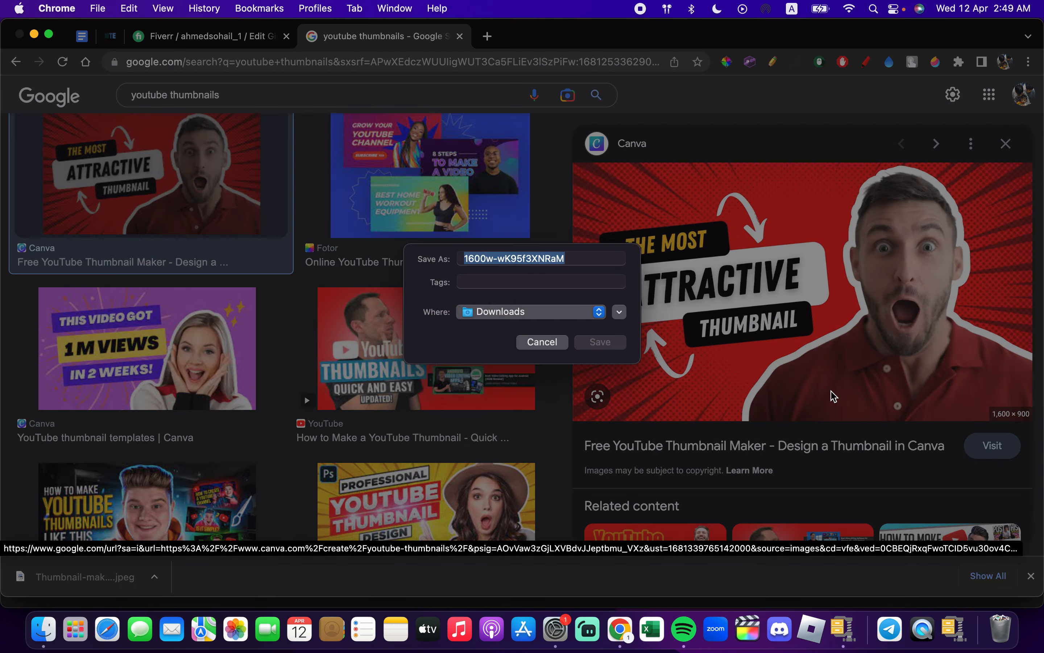
pyautogui.click(595, 343)
pyautogui.click(239, 41)
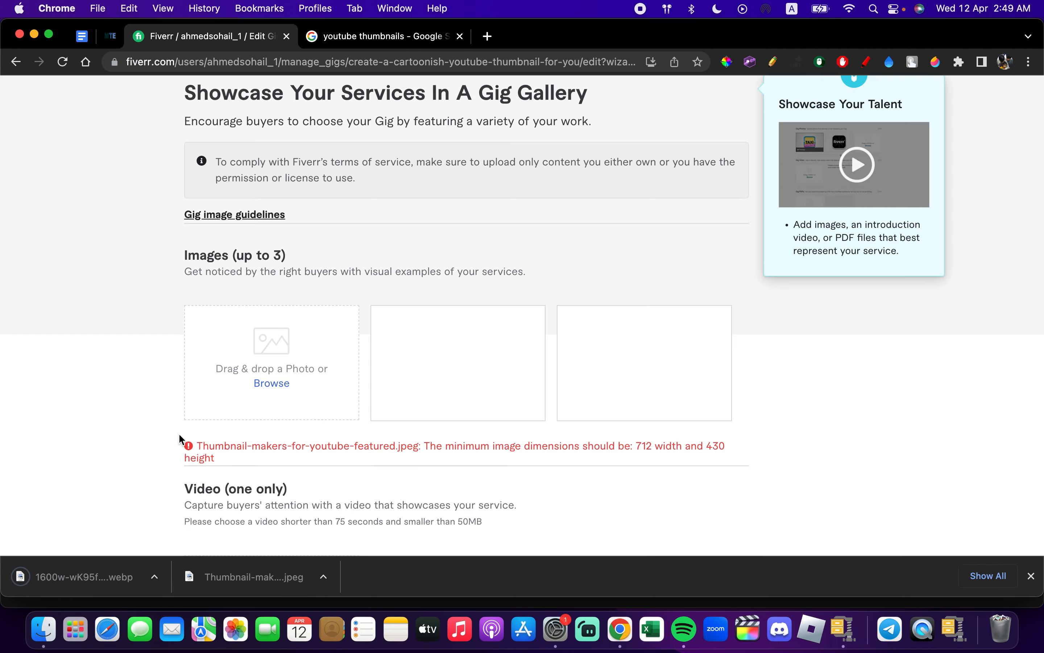
pyautogui.moveTo(77, 577); pyautogui.dragTo(259, 407)
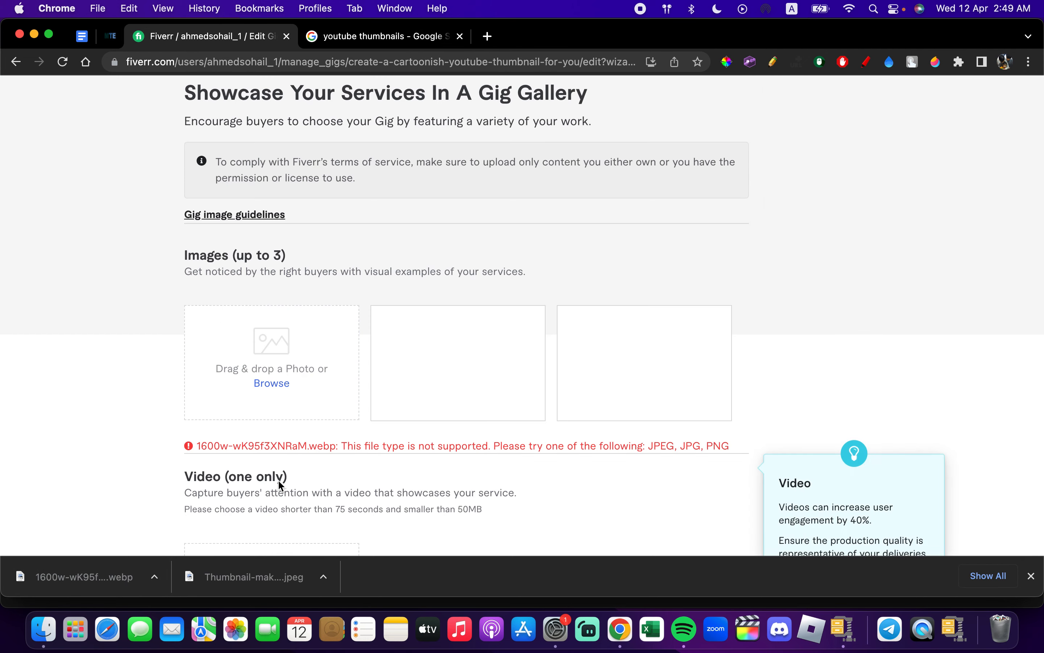
# - Save Picmaker's "YouTube Thumbnail The Ultimate Guide" picture to Downloads as Untitled-Project-4-1200x675 and upload it to the Gig's first image slot
pyautogui.click(379, 36)
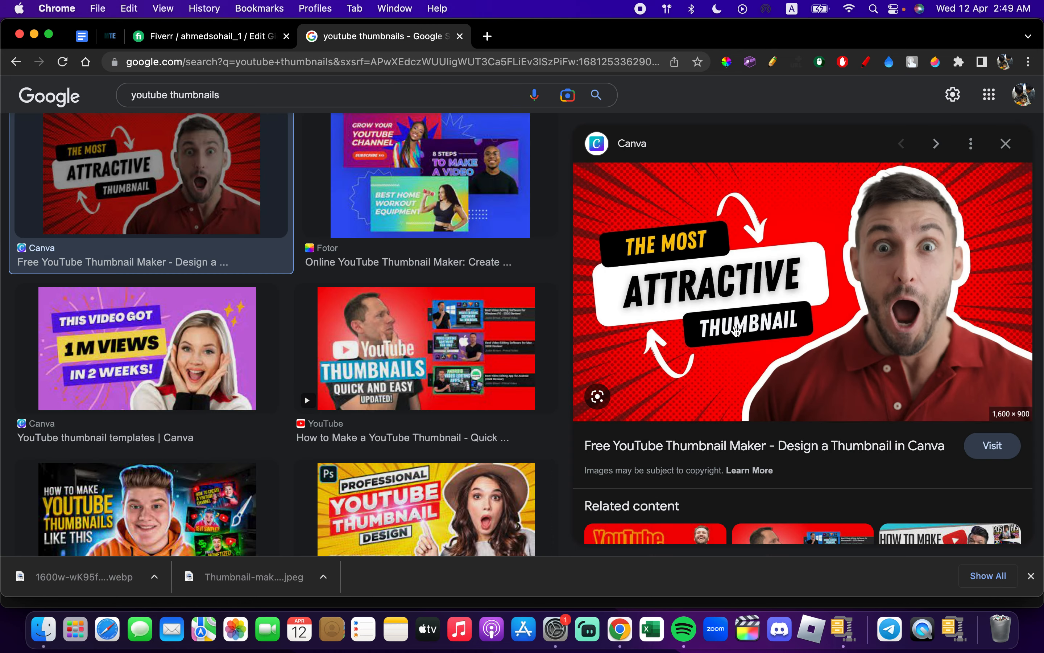
pyautogui.scroll(-3, 736, 331)
pyautogui.click(676, 399)
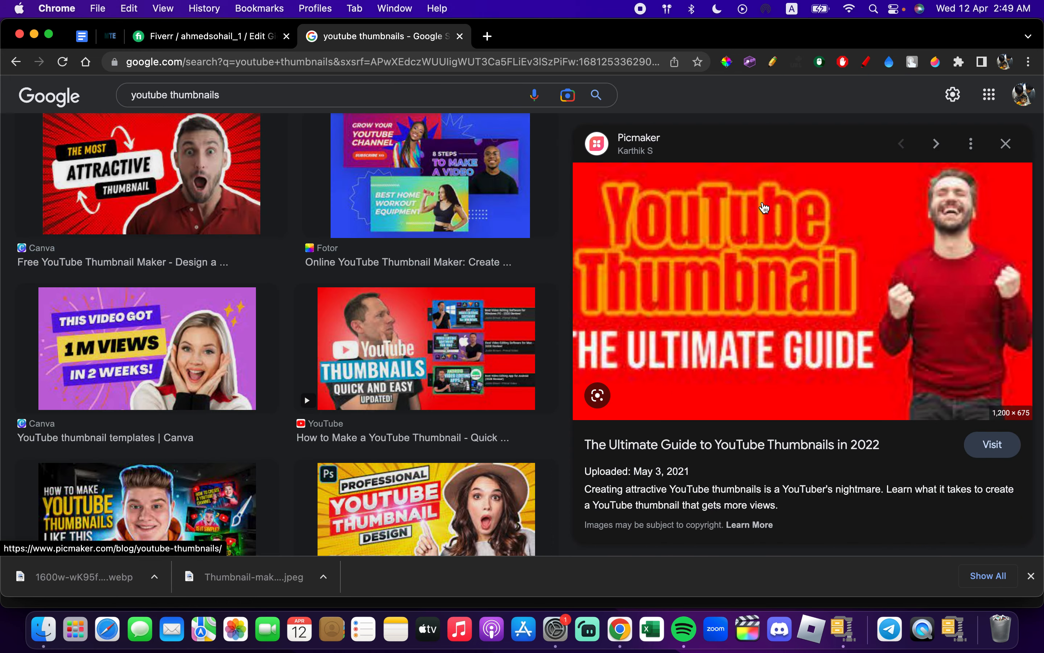
pyautogui.rightClick(763, 203)
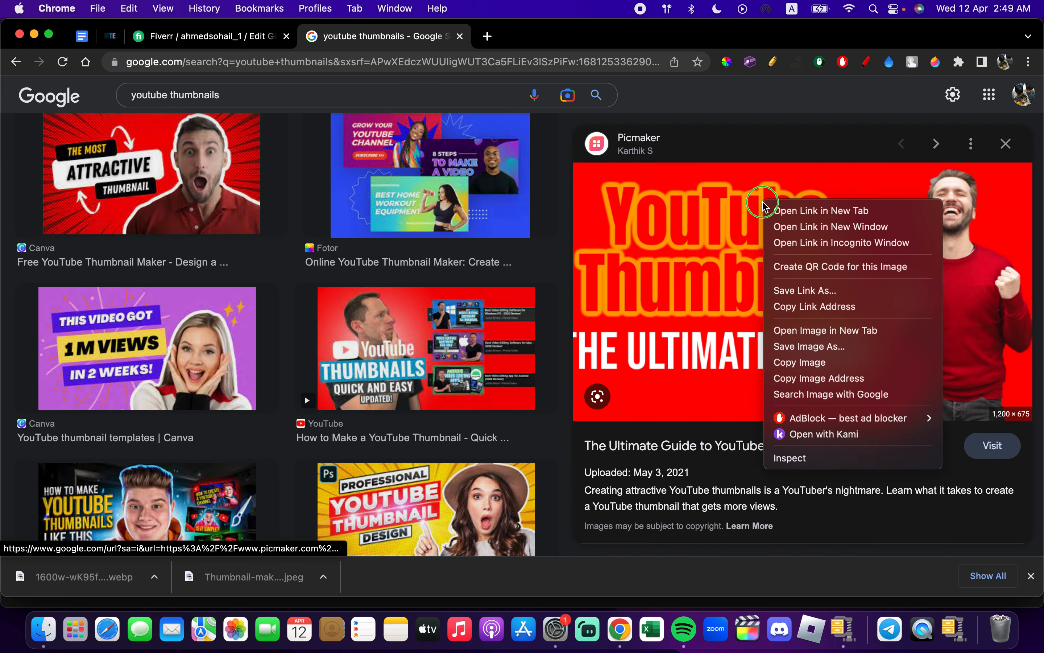
pyautogui.click(808, 349)
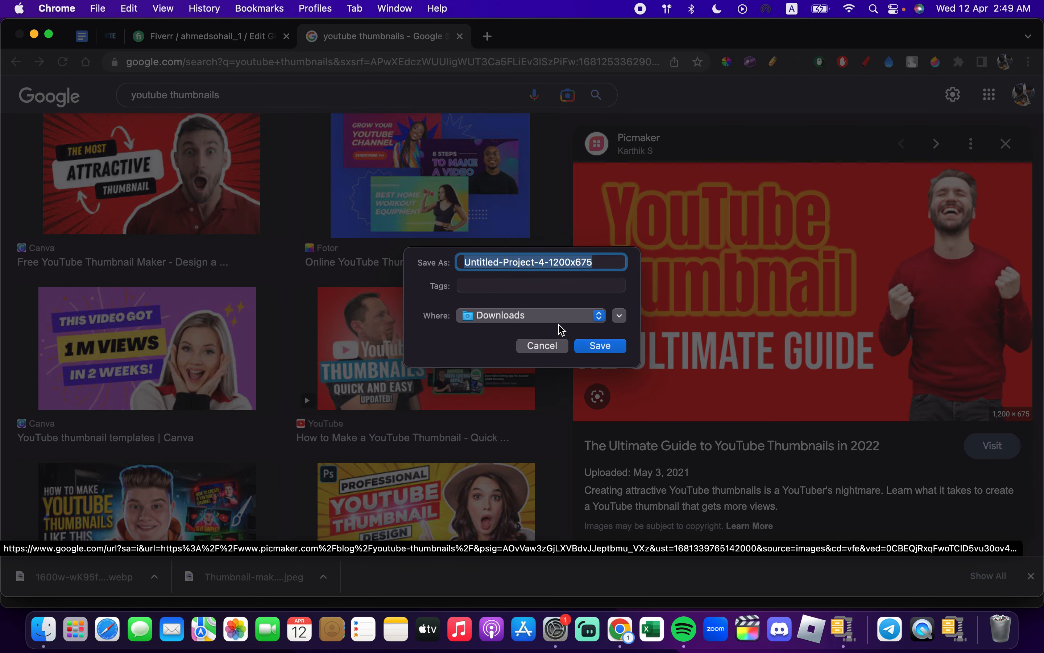
pyautogui.click(600, 348)
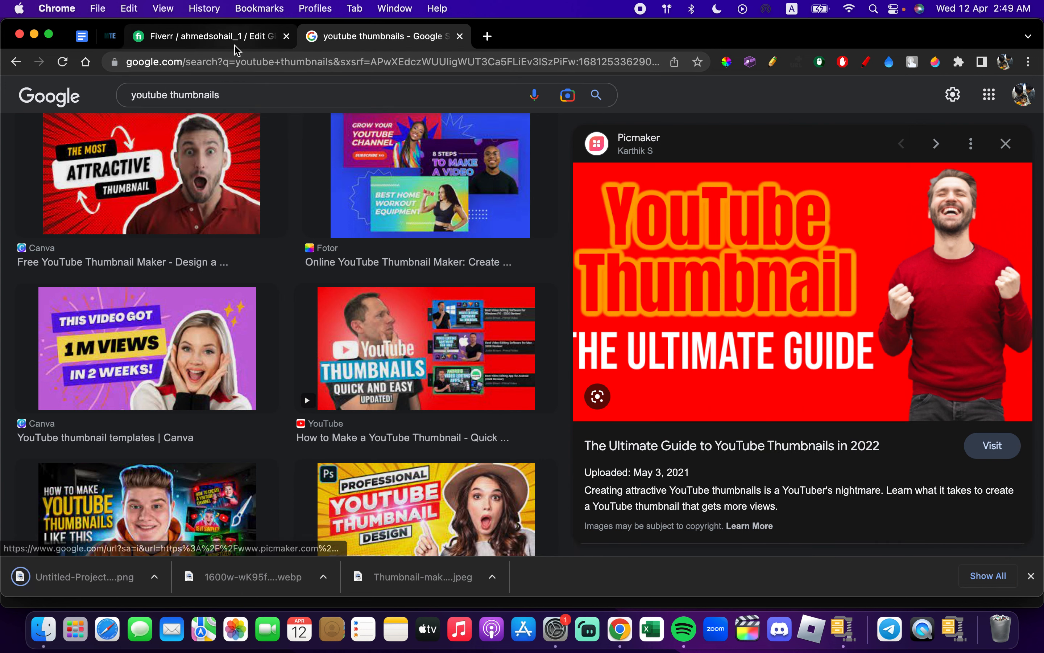
pyautogui.click(225, 36)
pyautogui.moveTo(155, 590); pyautogui.dragTo(279, 411)
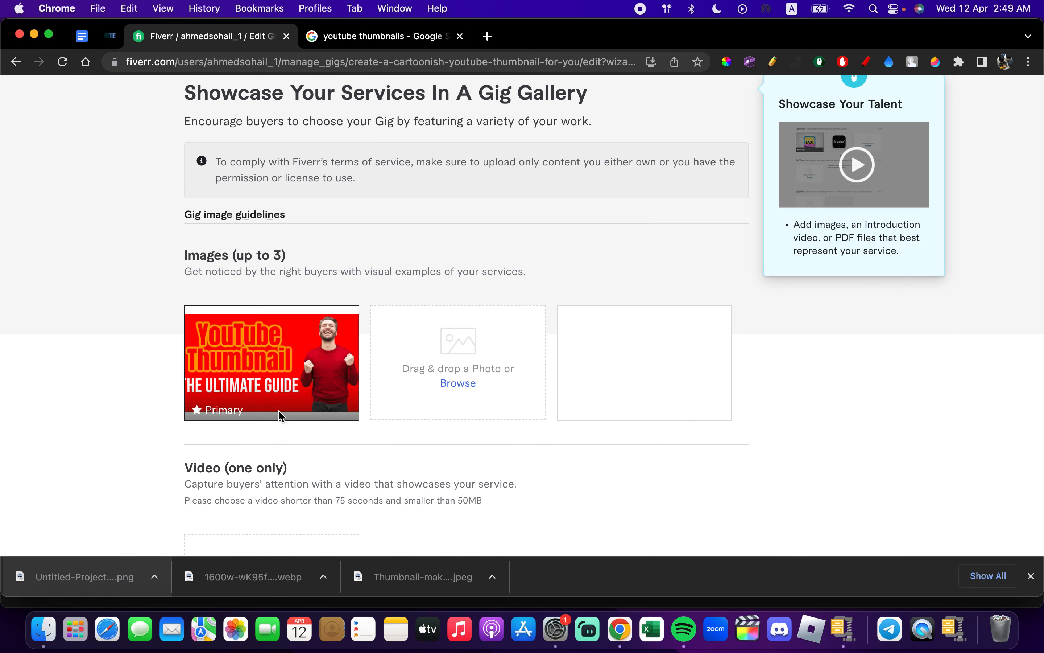
# - Accept the declaration that the gallery materials are original work, then save the gallery and continue to publishing
pyautogui.scroll(-3, 279, 413)
pyautogui.scroll(-10, 278, 412)
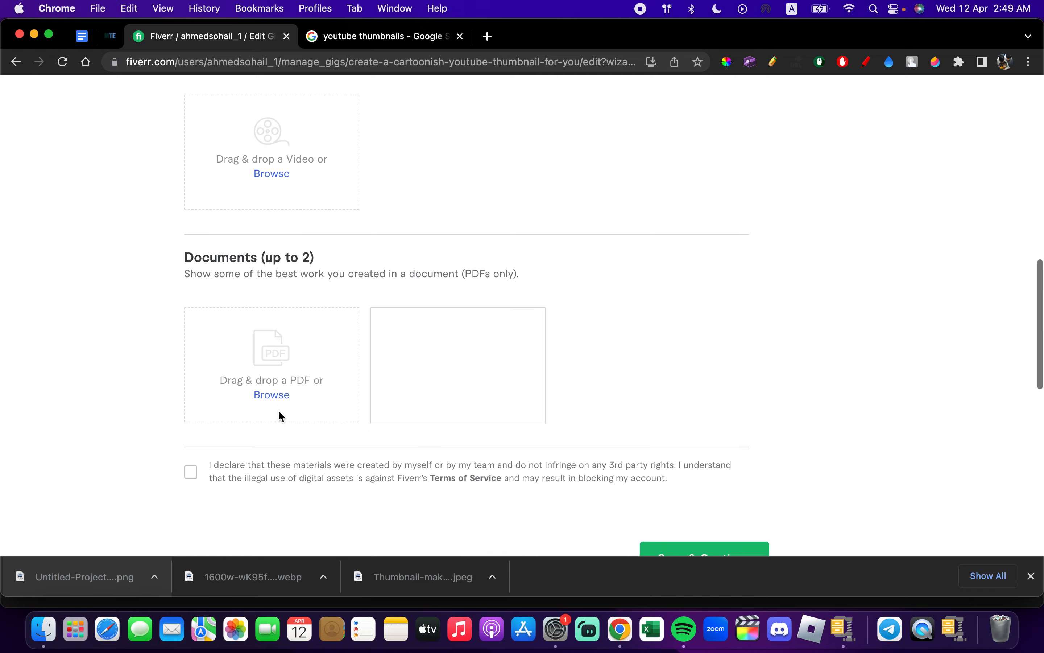
pyautogui.click(192, 238)
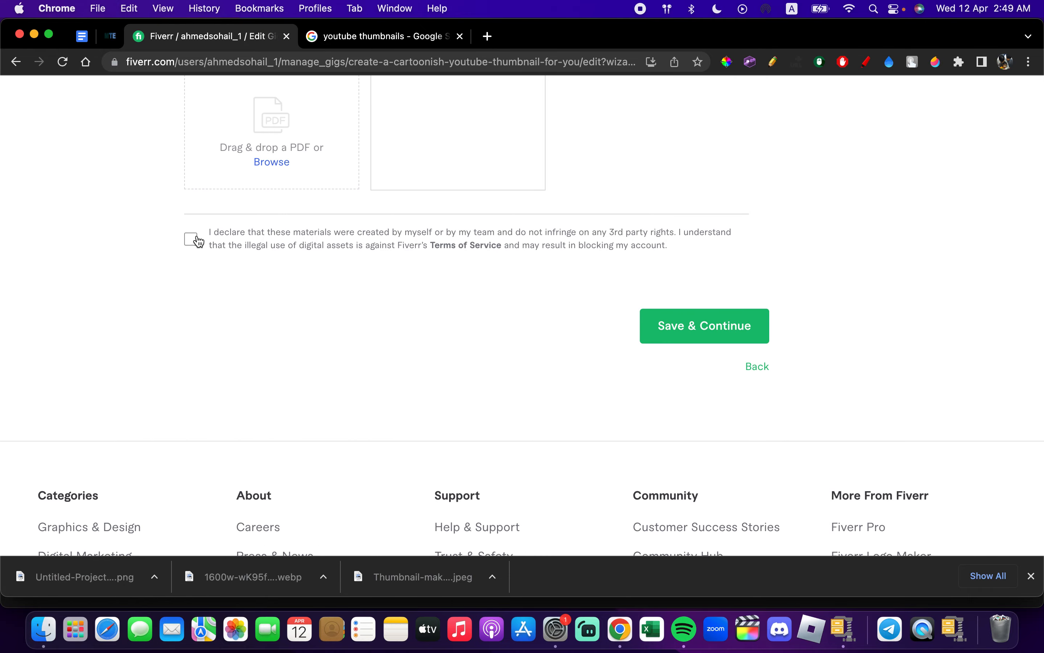
pyautogui.click(677, 327)
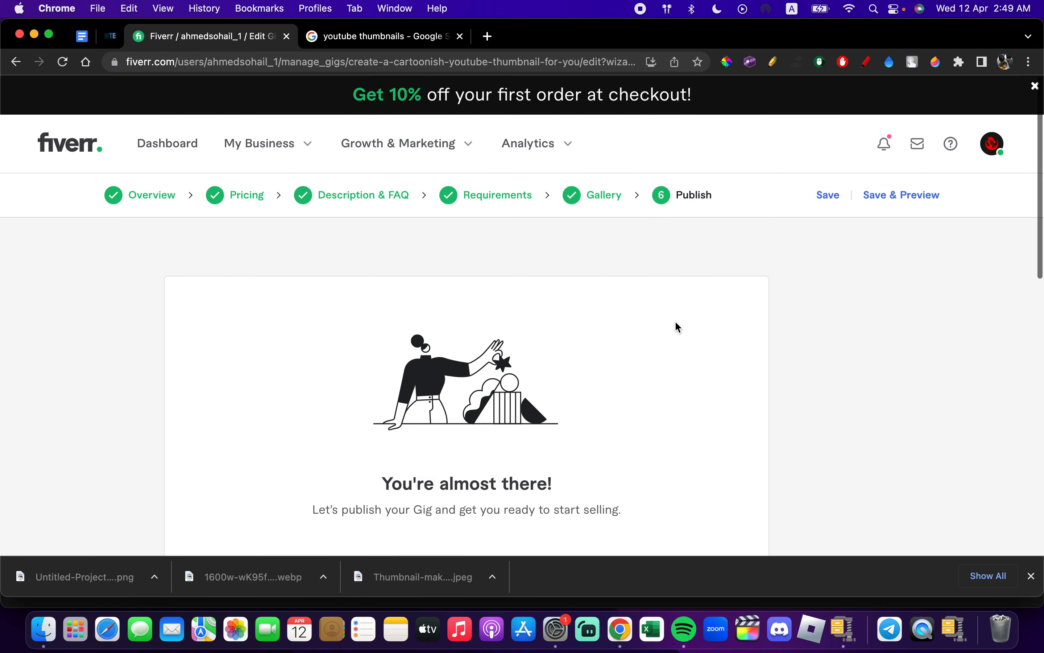
# - Publish the Gig and finish the wizard to return to the Gigs overview
pyautogui.scroll(-5, 604, 359)
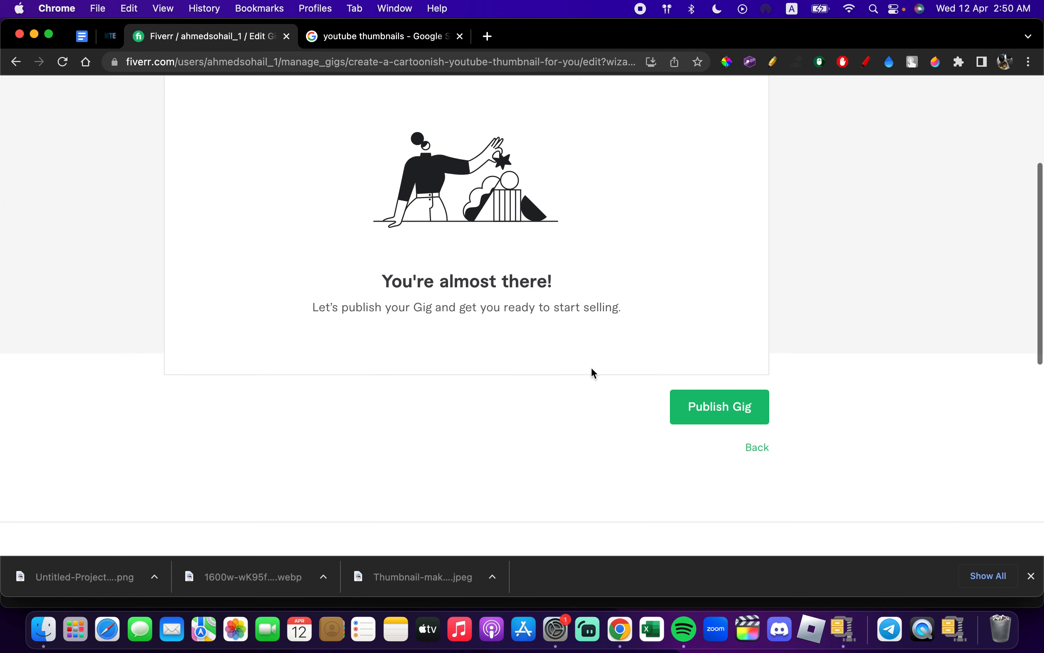
pyautogui.click(718, 400)
pyautogui.scroll(-4, 718, 401)
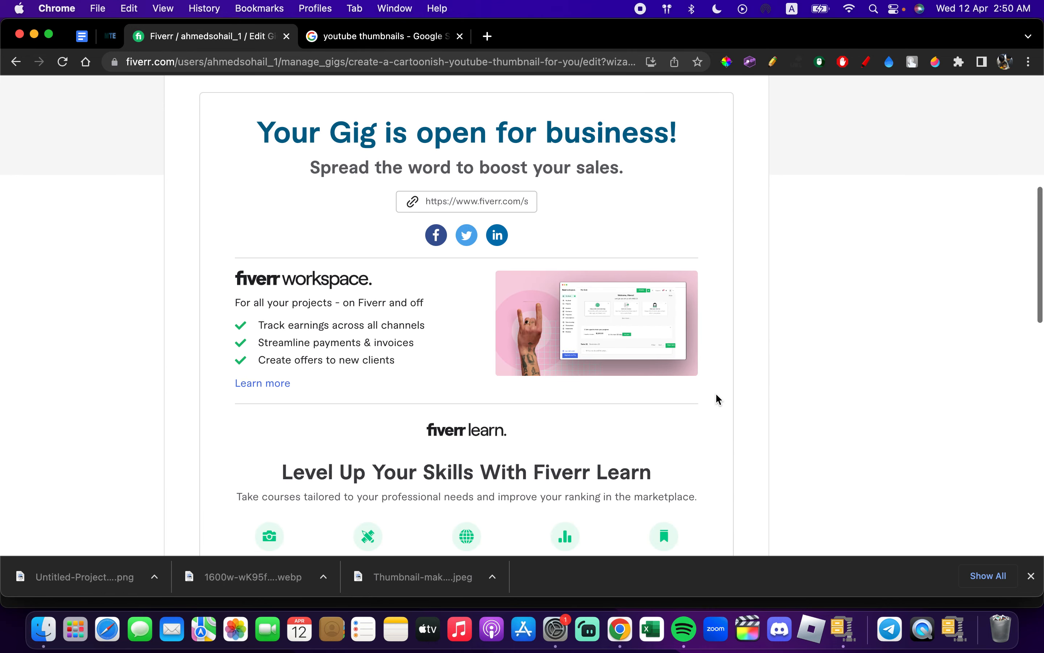
pyautogui.scroll(-3, 718, 401)
pyautogui.scroll(-6, 718, 400)
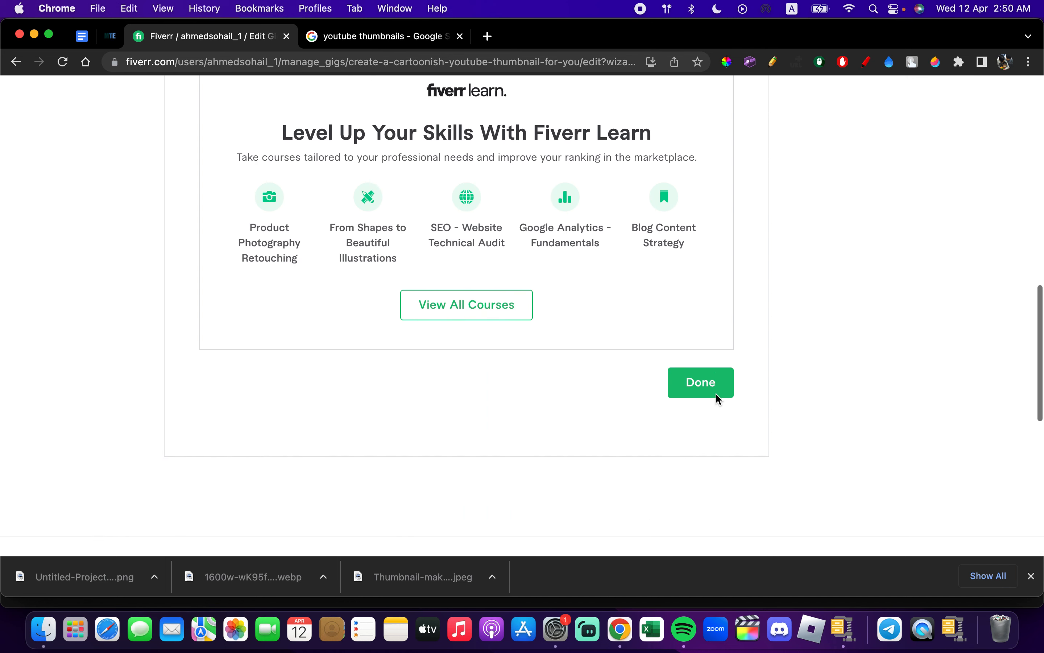
pyautogui.click(700, 367)
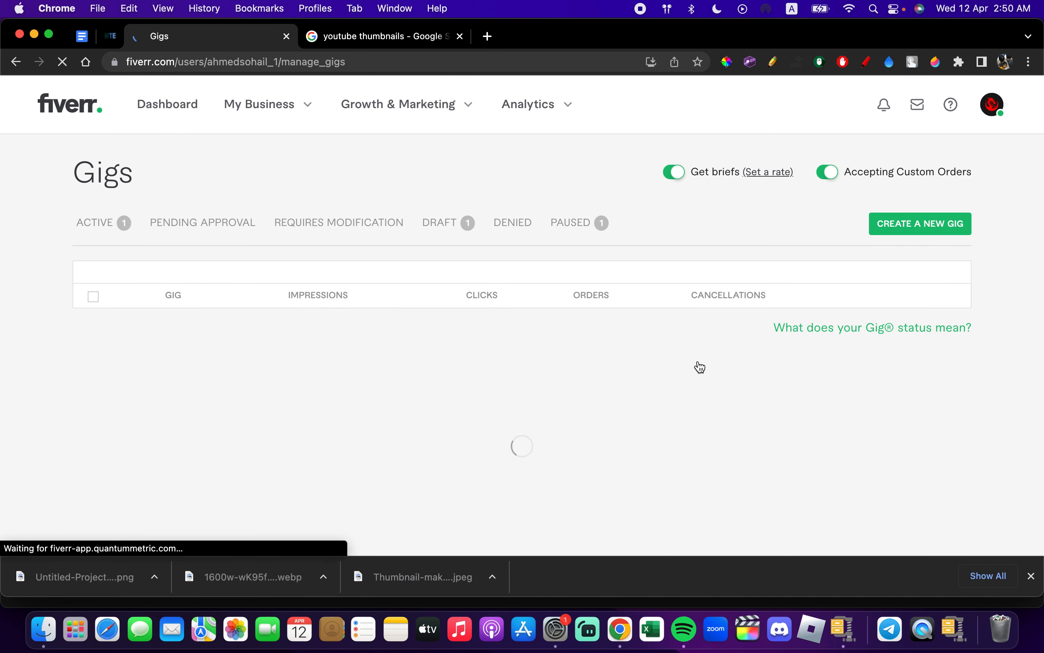